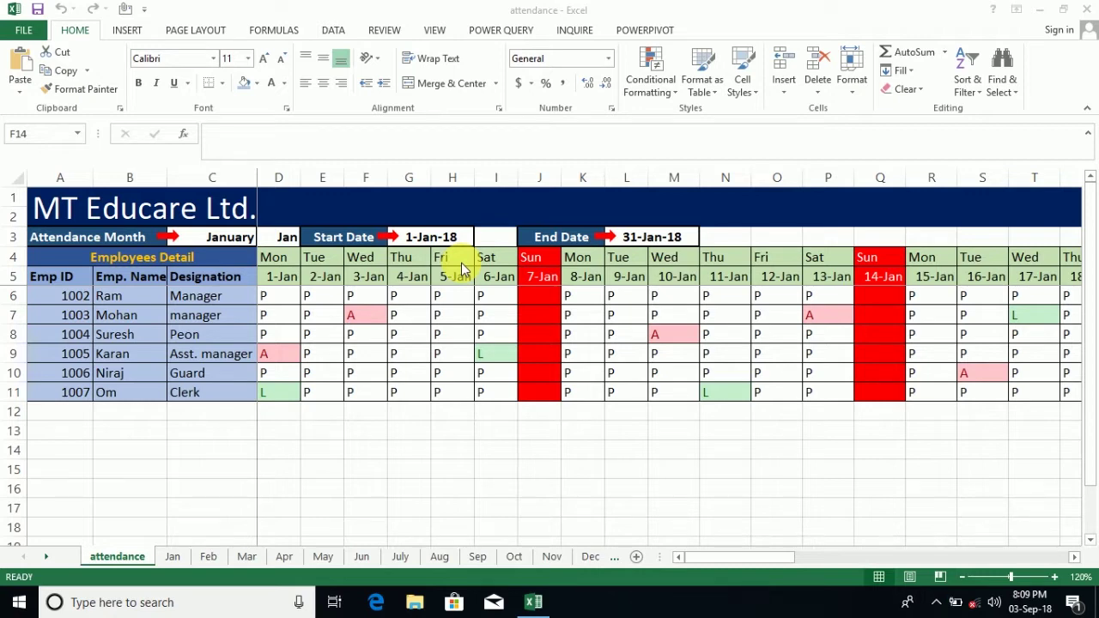
Enter february, then march, then january as the attendance month in cell C3.
click(229, 238)
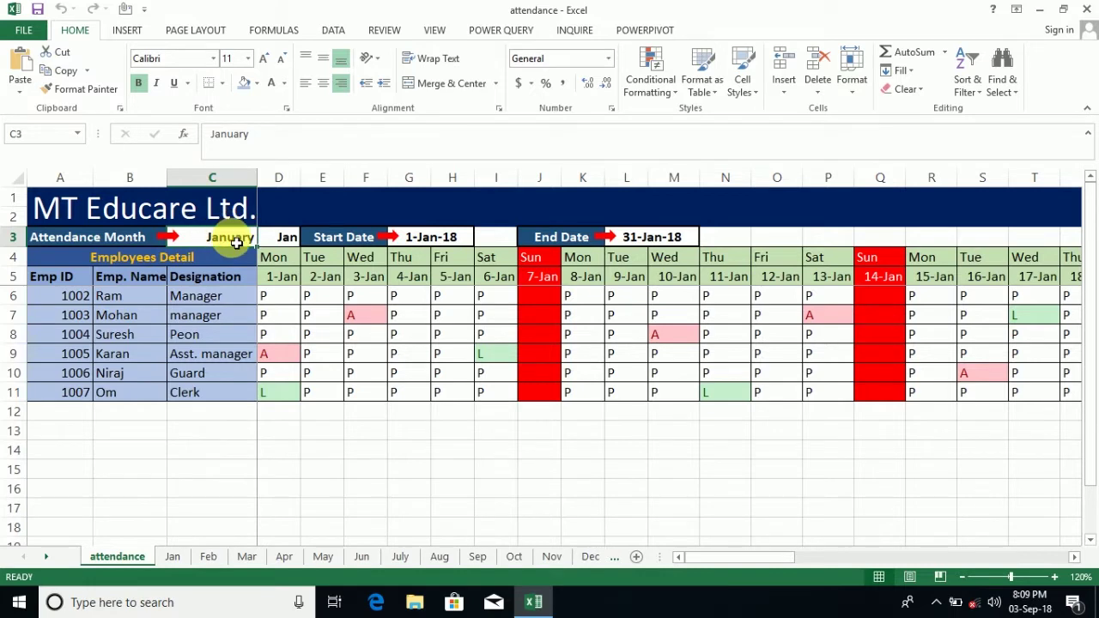
text(fe)
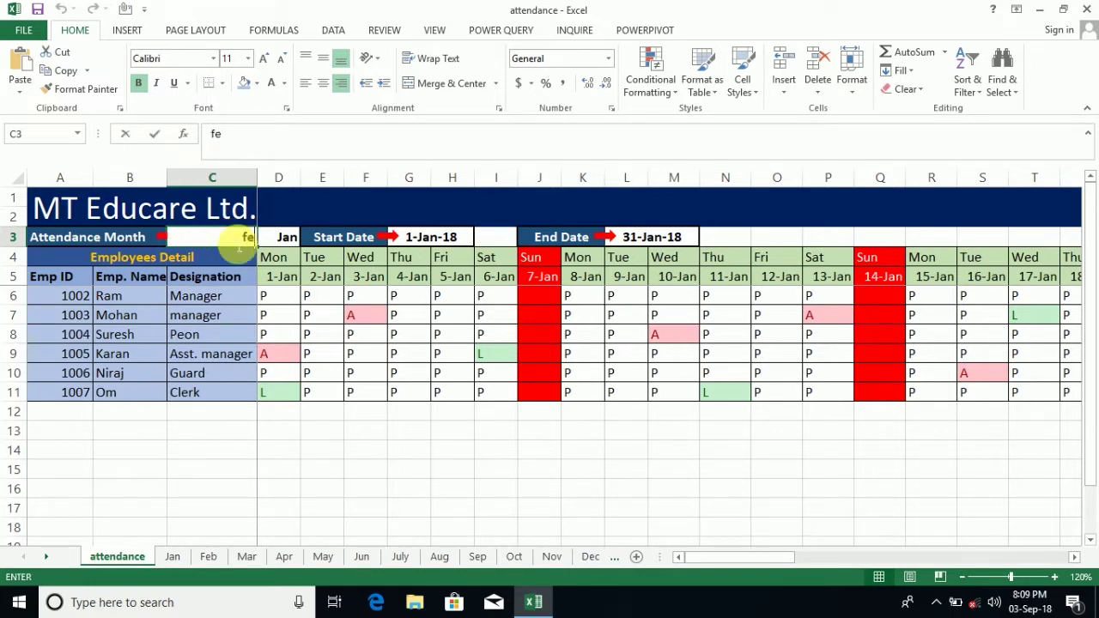
text(bruary)
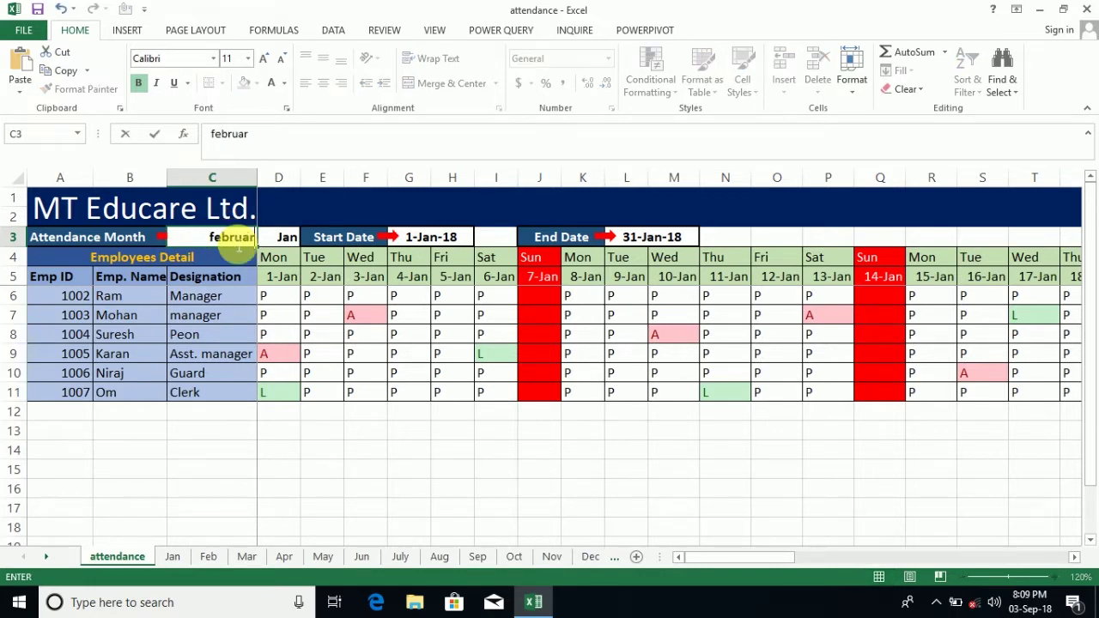
key(Return)
click(238, 249)
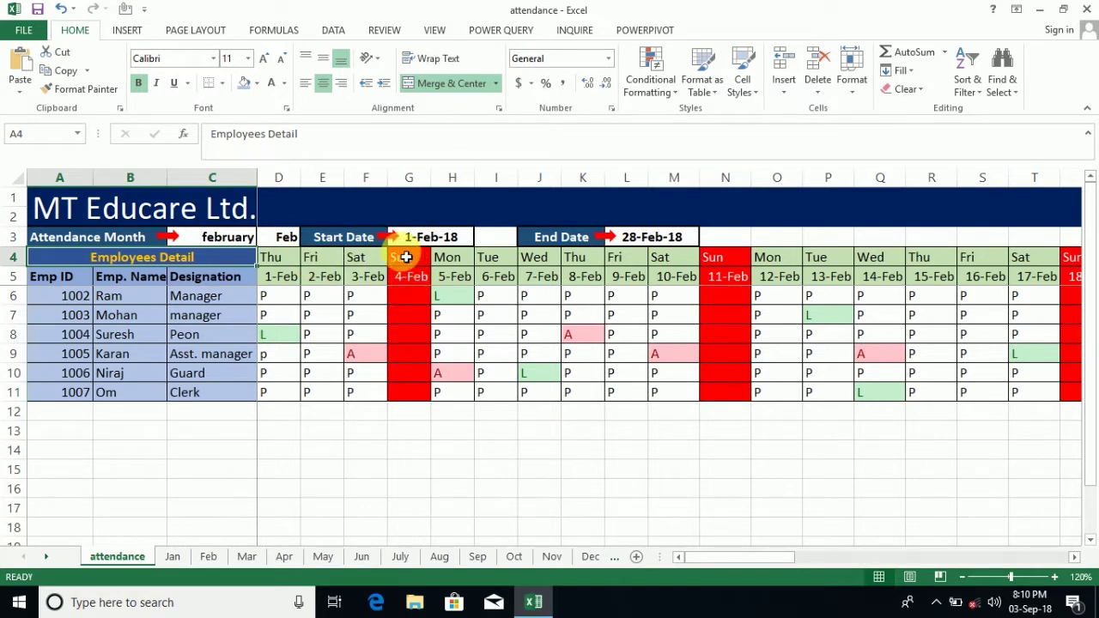
click(207, 241)
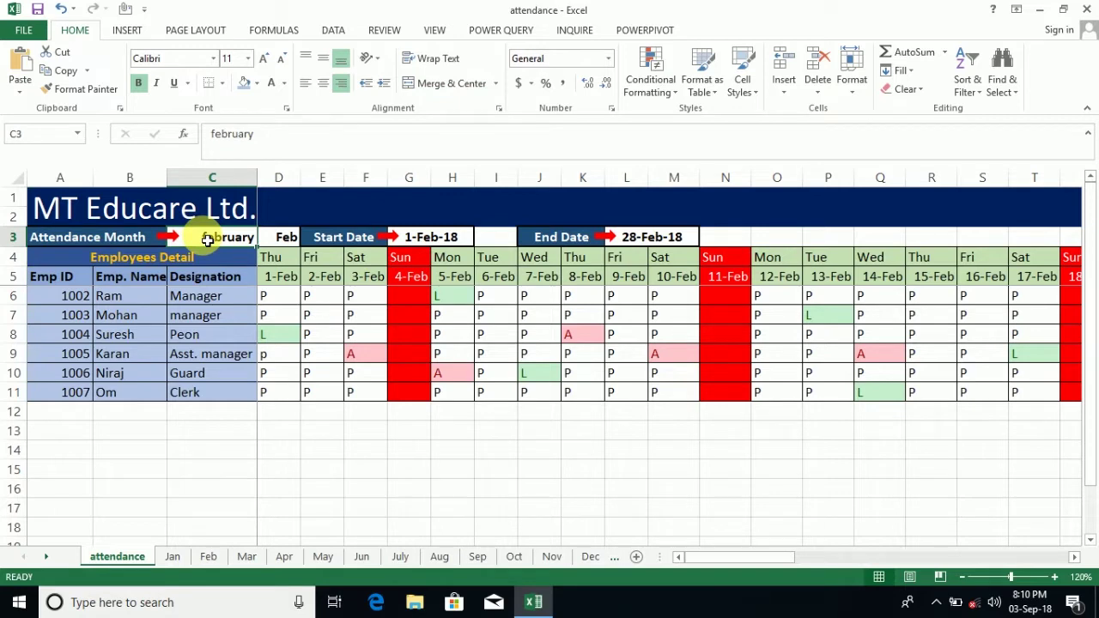
text(march)
key(Return)
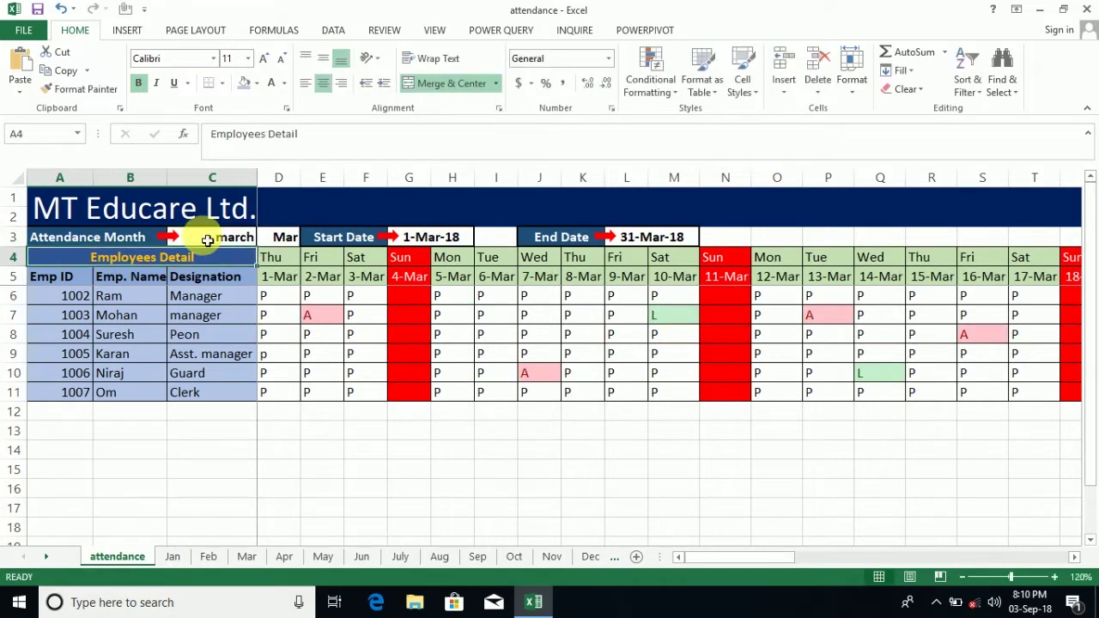
click(207, 240)
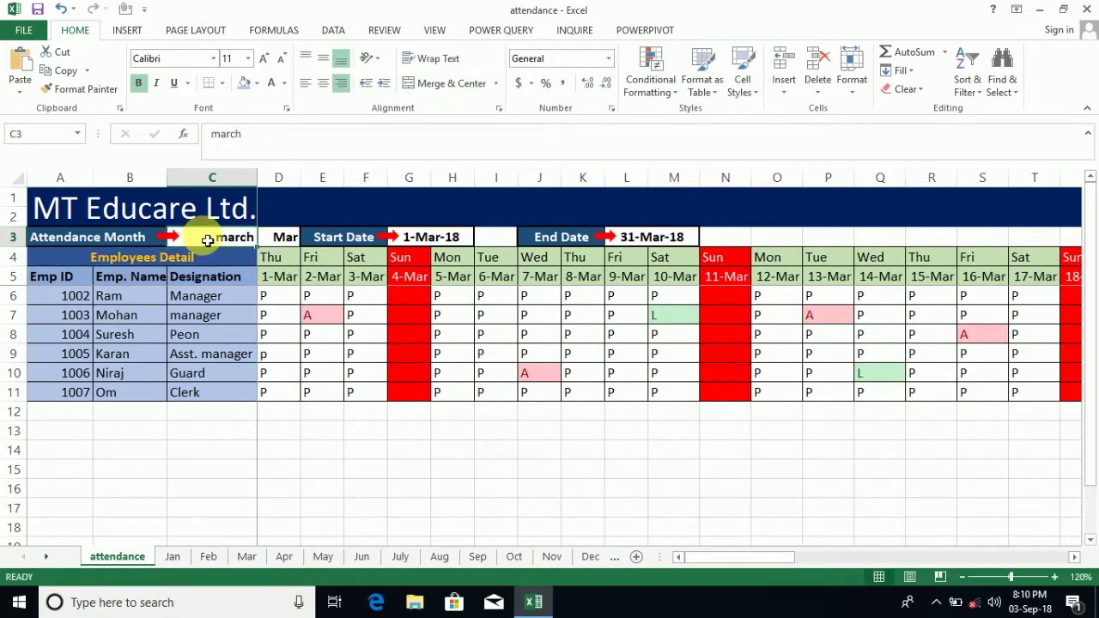
text(jau)
text(nuary)
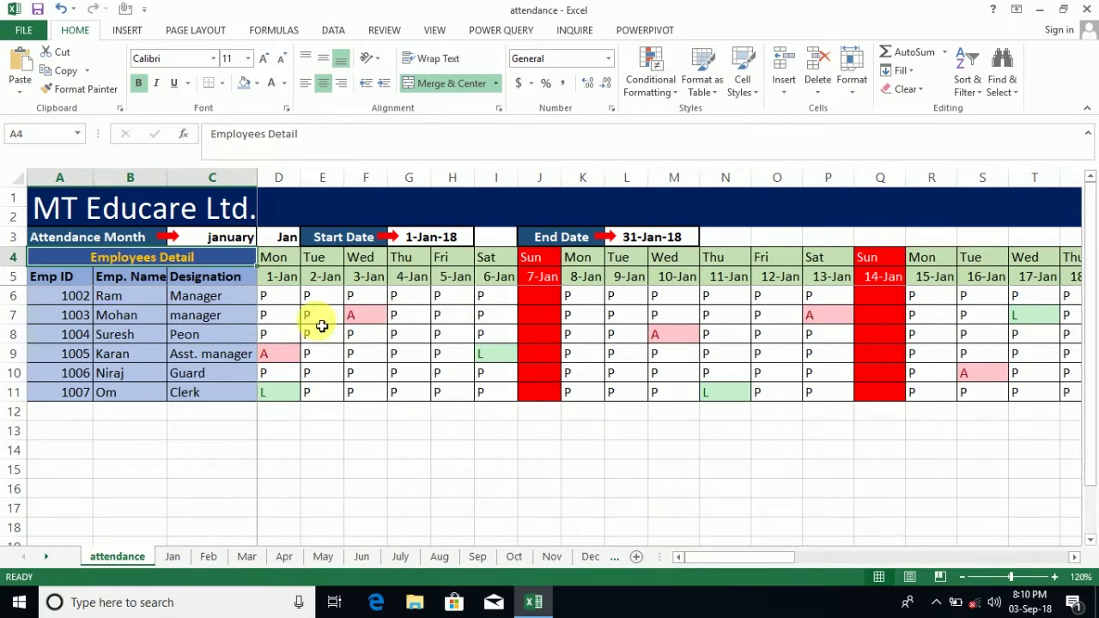
Enter December in C3 and scroll right to the salary summary columns AH–AP.
click(234, 236)
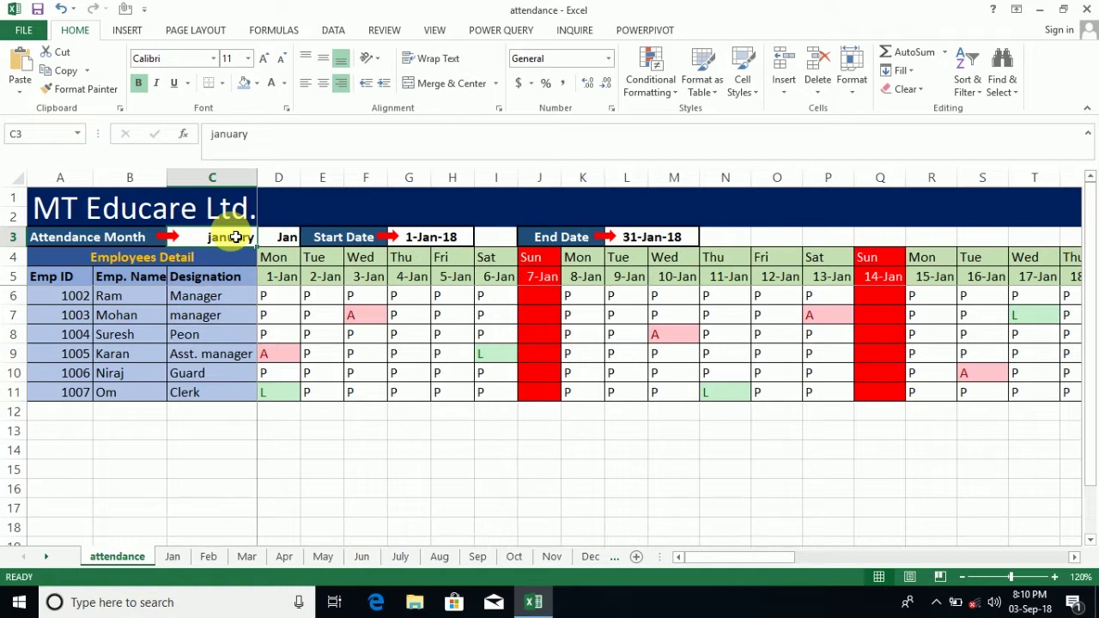
text(D)
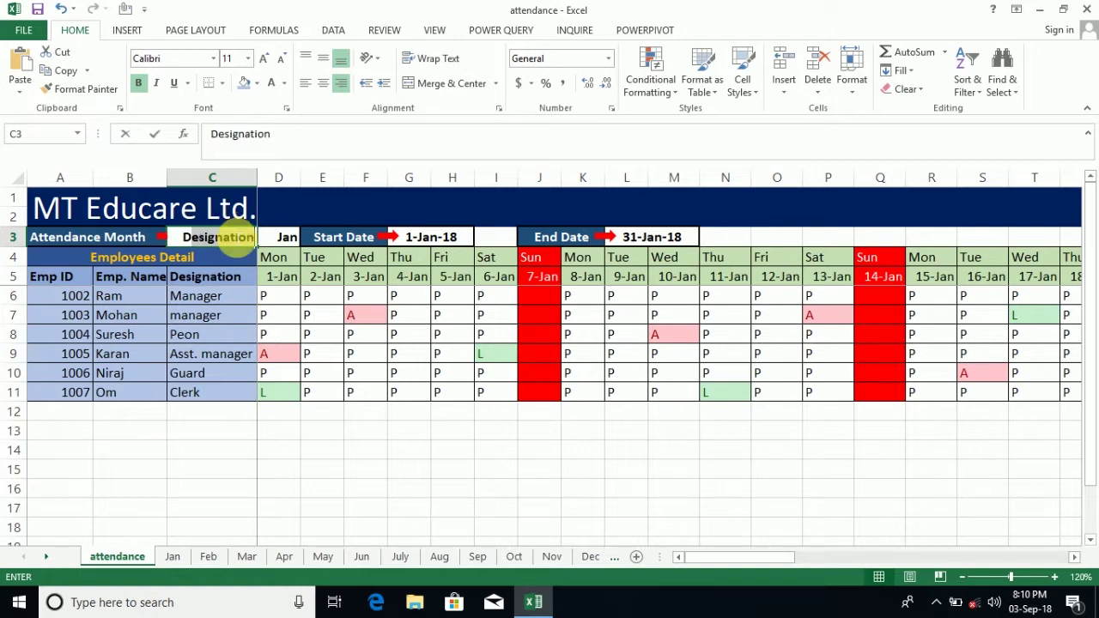
text(ecember)
key(Return)
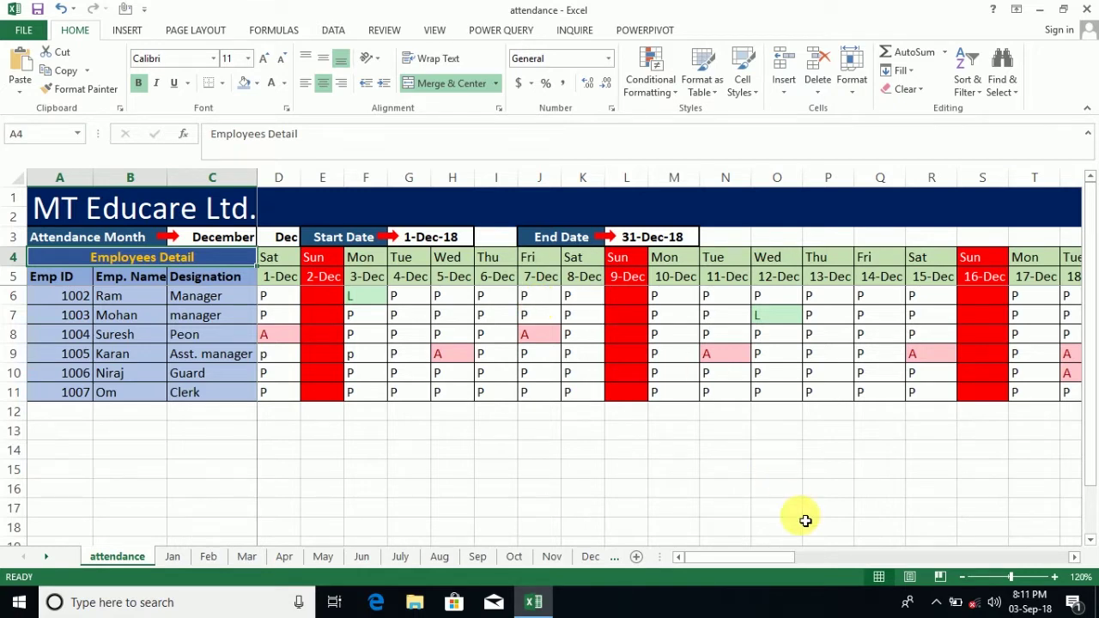
drag(740, 558, 993, 544)
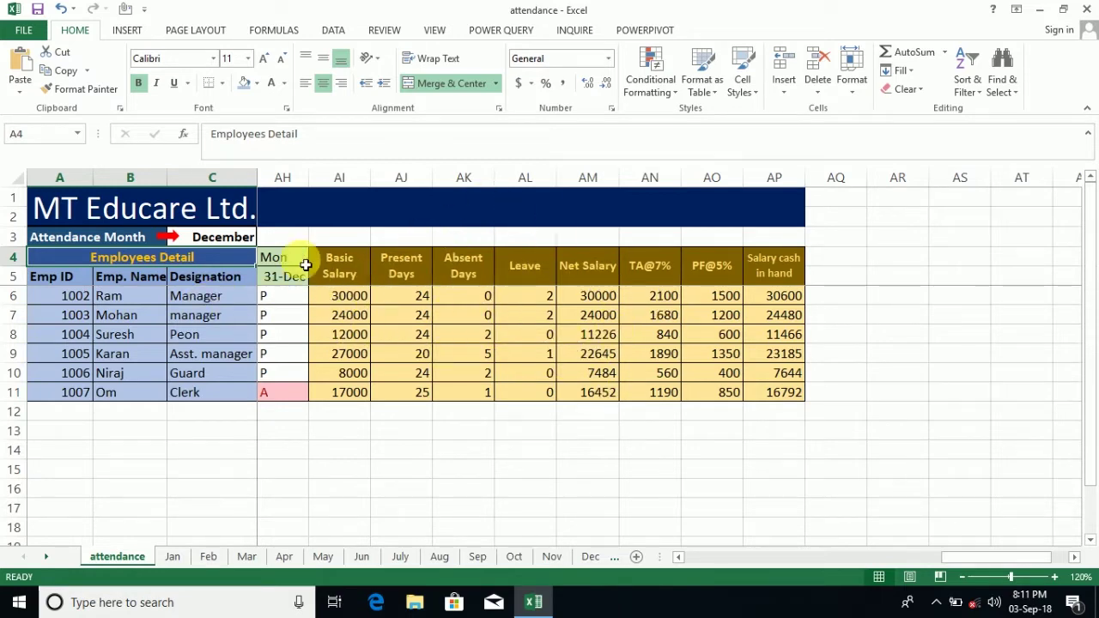
Set C3 to january, then discard a mistaken entry typed into the month cell.
click(225, 237)
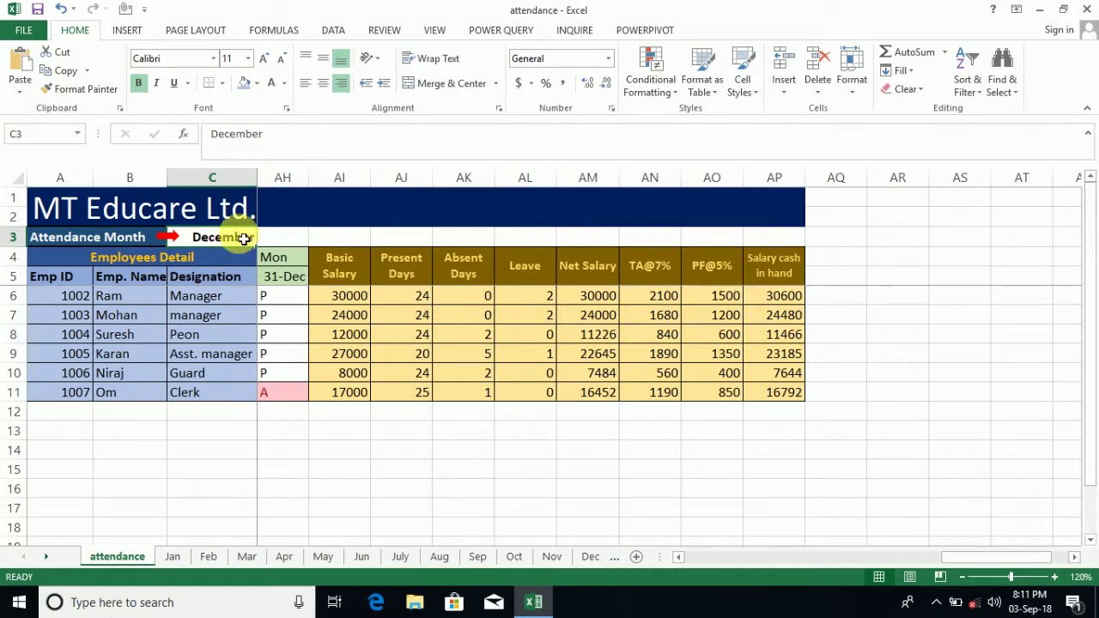
text(january)
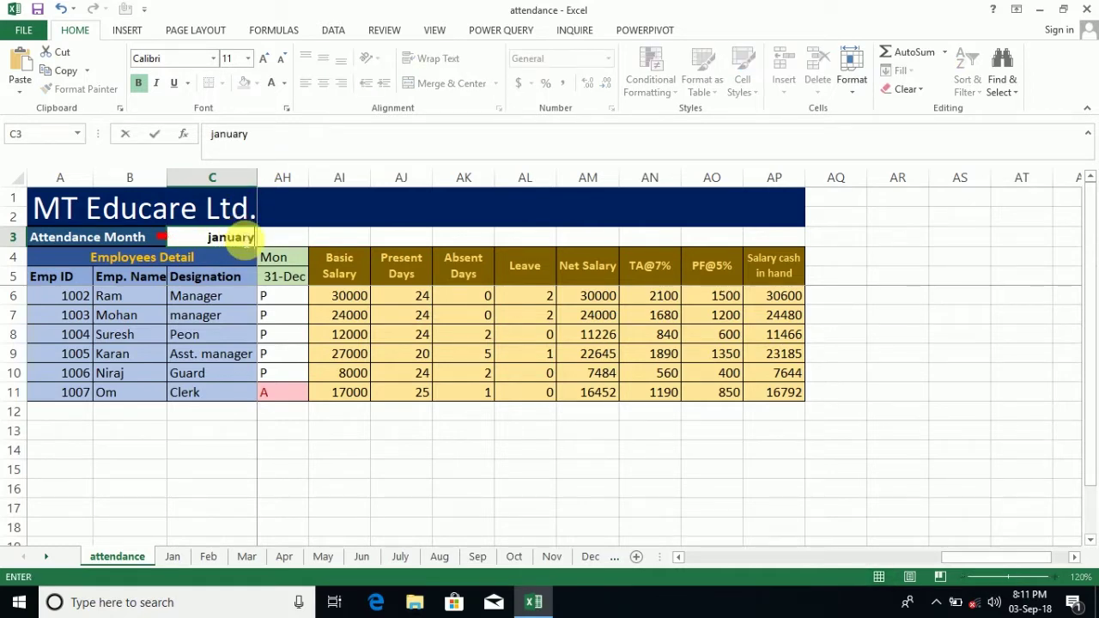
key(Return)
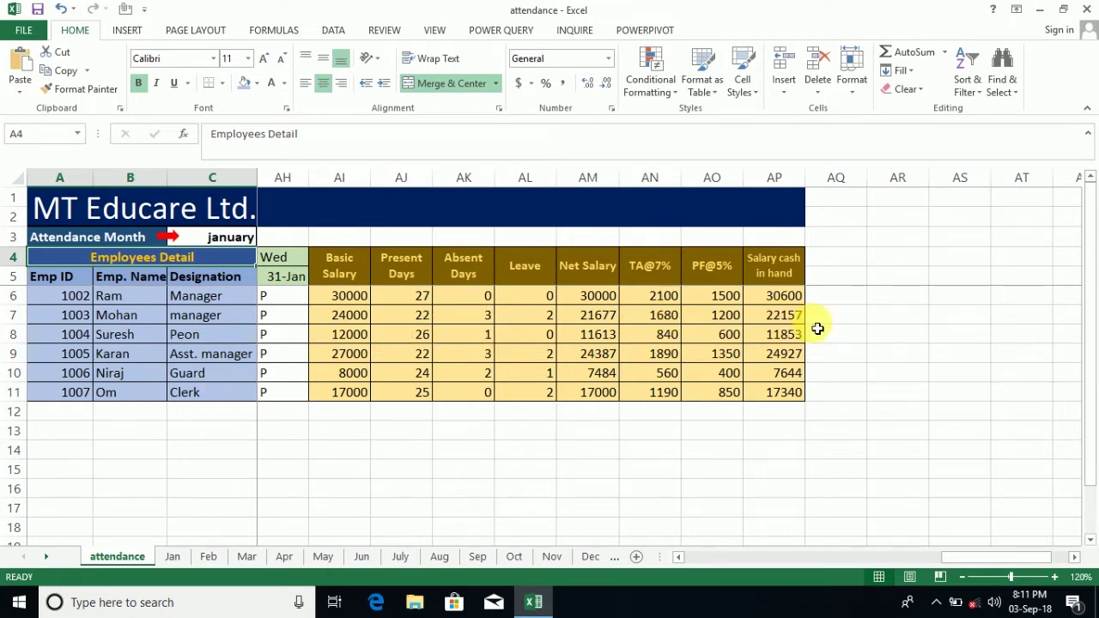
click(219, 242)
text(F)
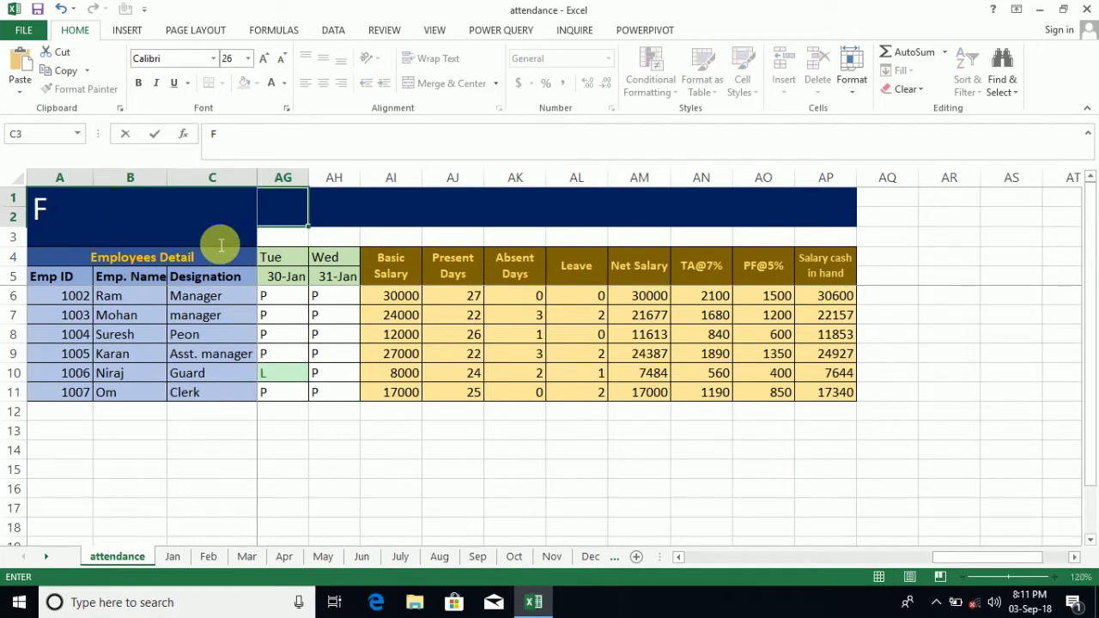
key(BackSpace)
text(MT Educare Ltd.)
key(Escape)
click(341, 292)
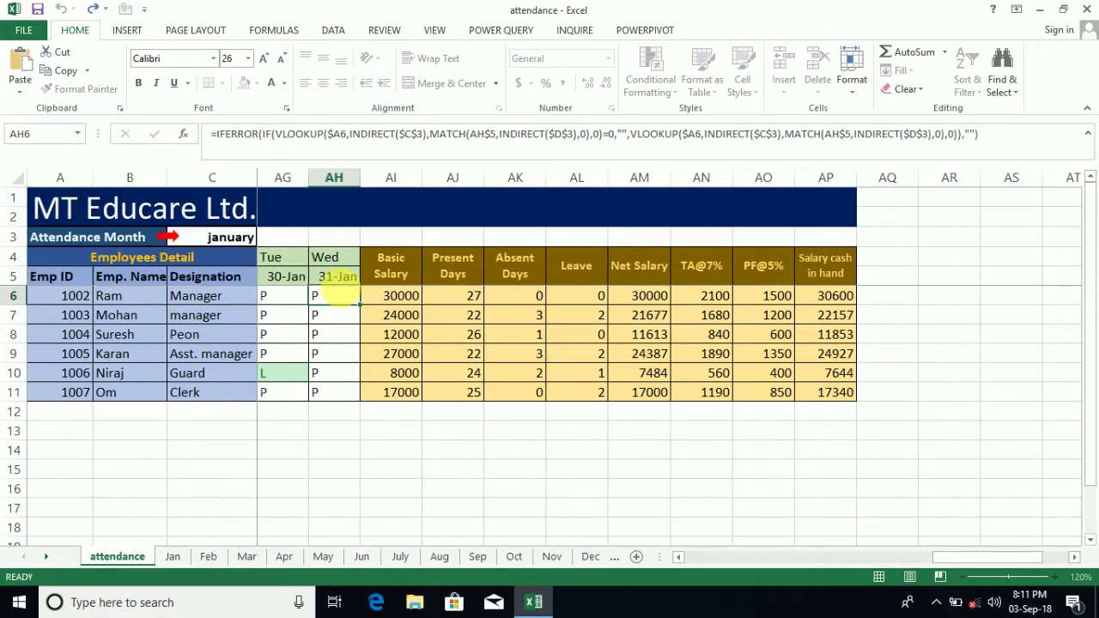
Enter February, then March in C3, and scroll back to the grid's first day.
click(226, 240)
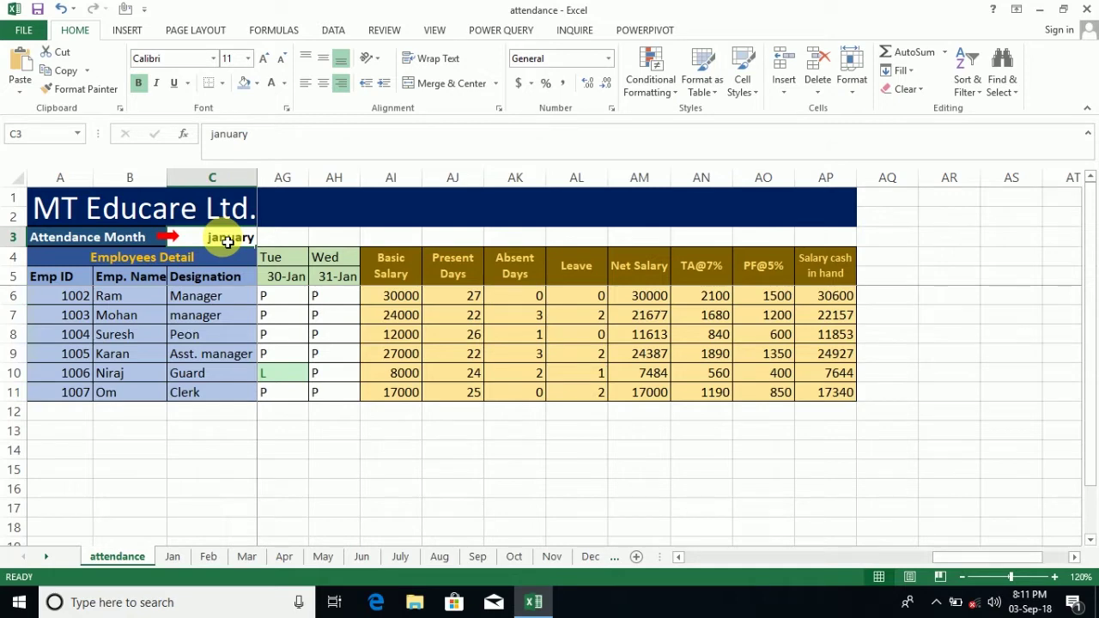
text(February)
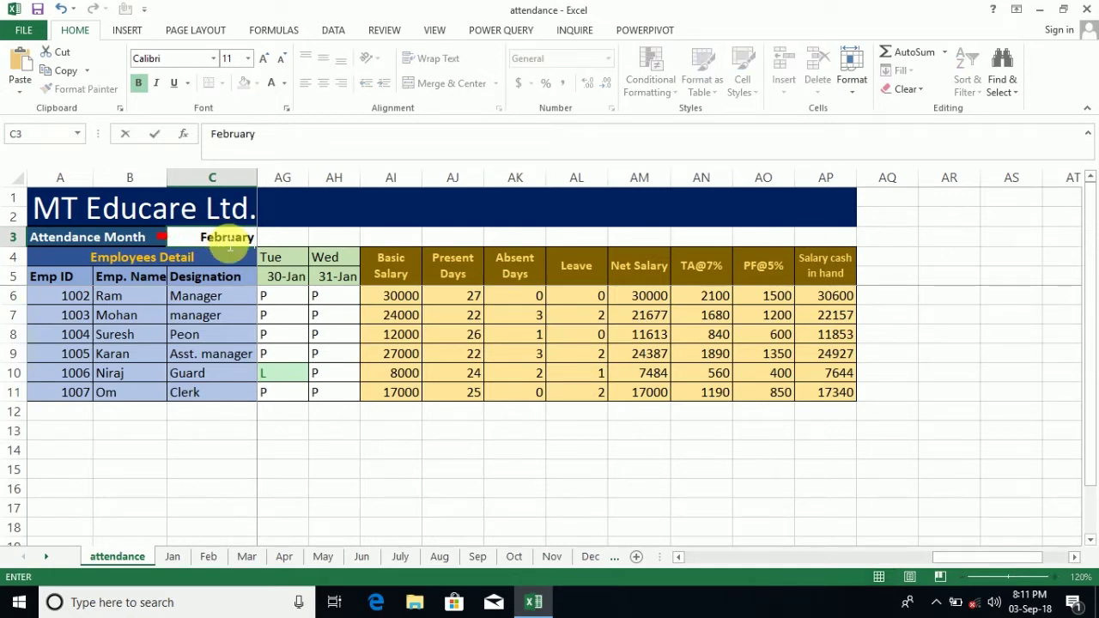
key(Return)
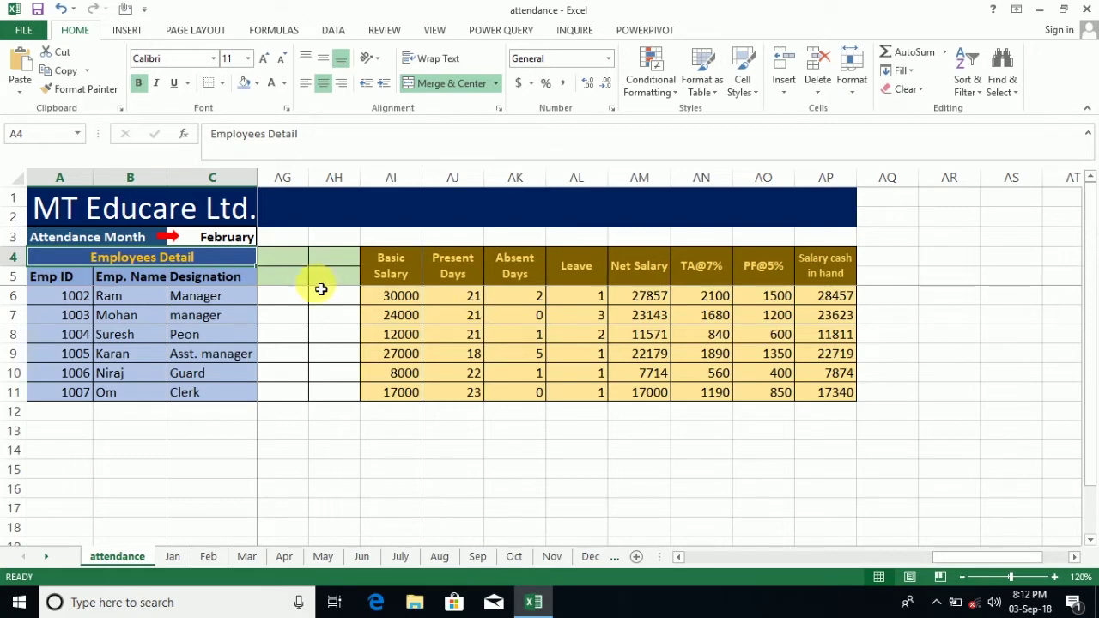
click(245, 244)
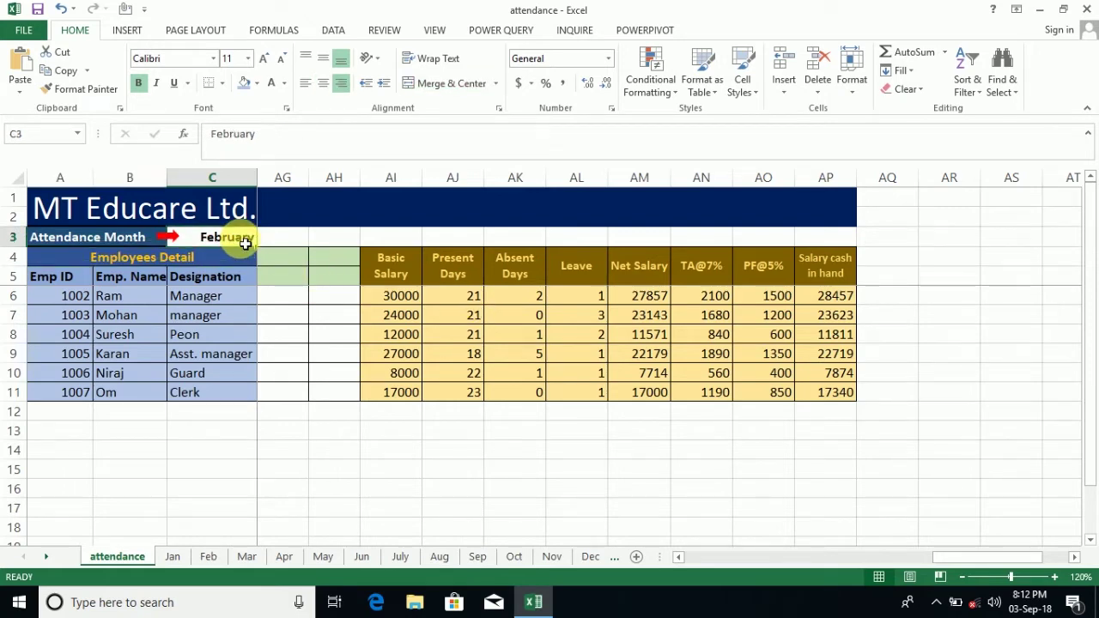
text(March)
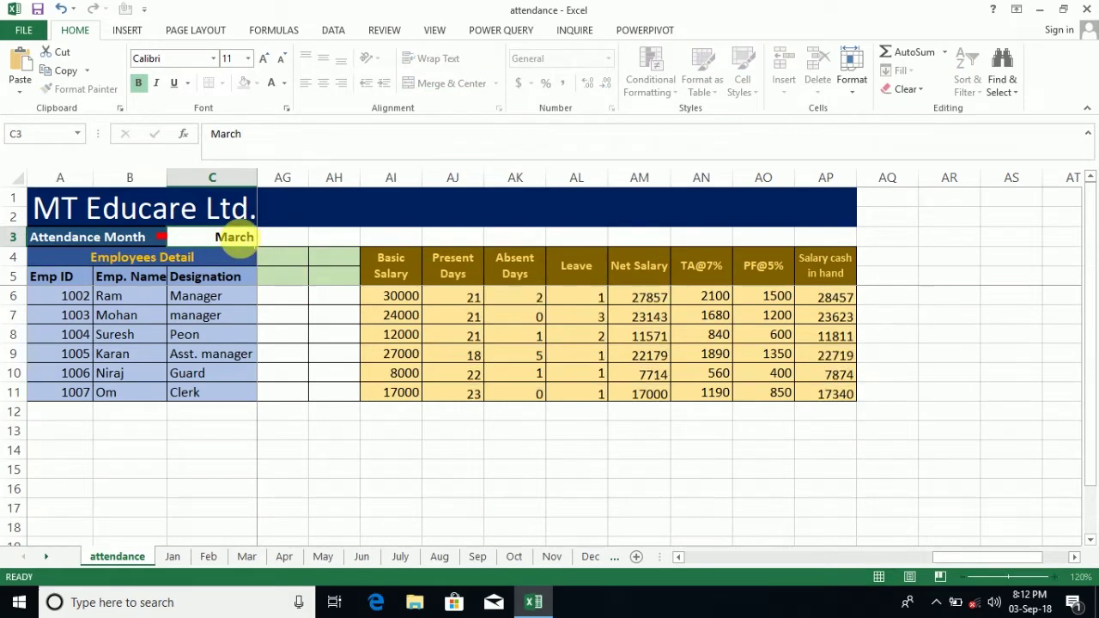
key(Return)
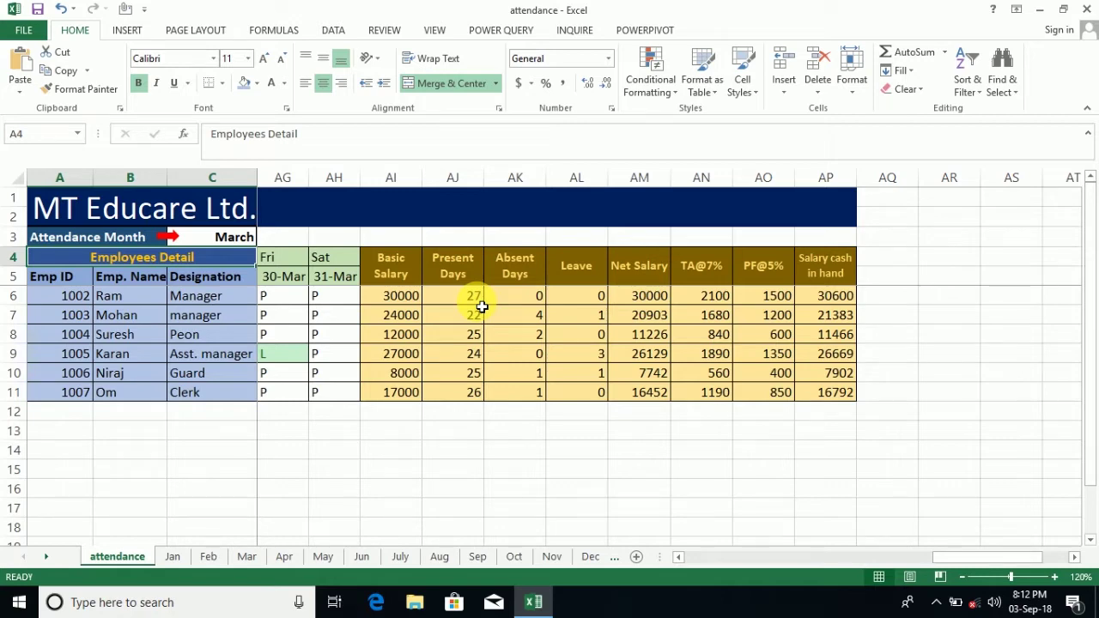
drag(976, 554, 727, 554)
click(238, 241)
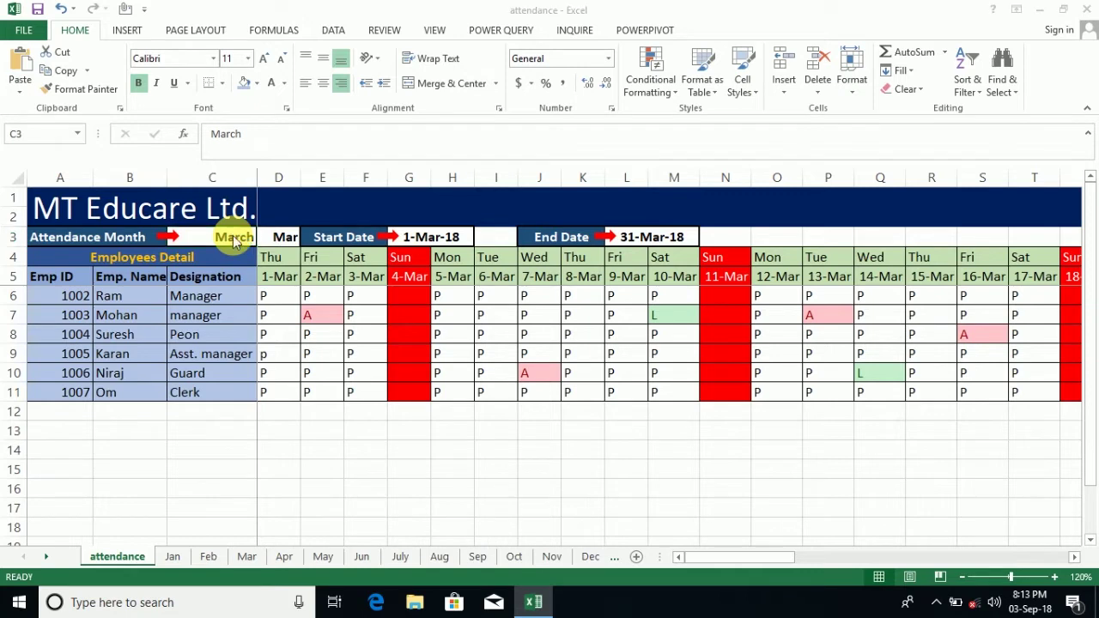
Start a new blank workbook at 130% zoom with 'MT Educare Pvt Ltd.' in A1.
key(ctrl+n)
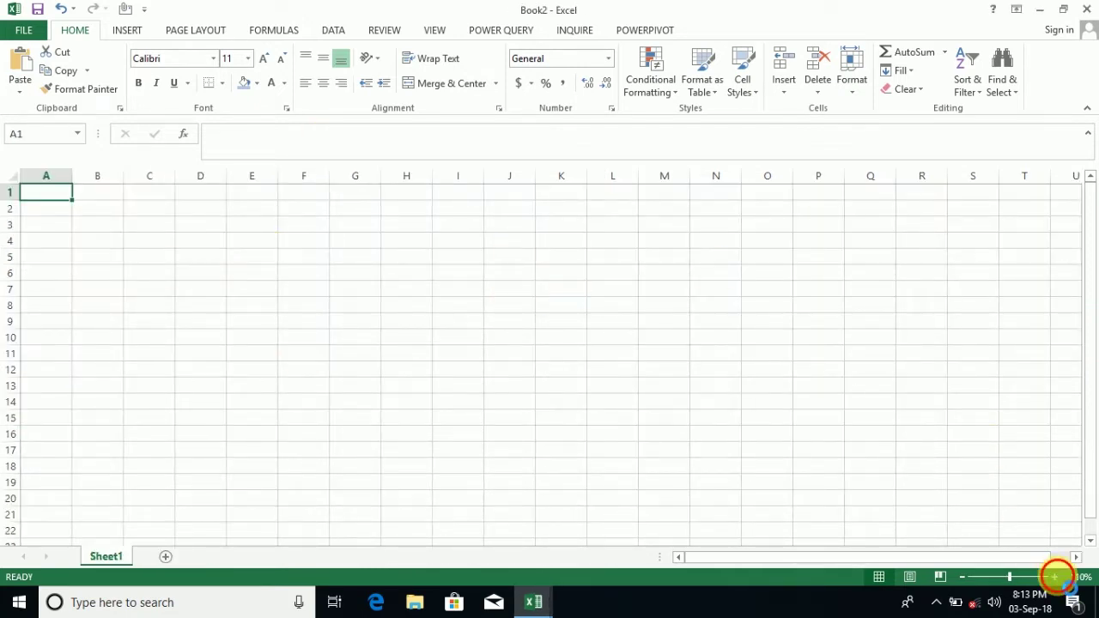
click(1054, 577)
click(1054, 577)
click(1054, 577)
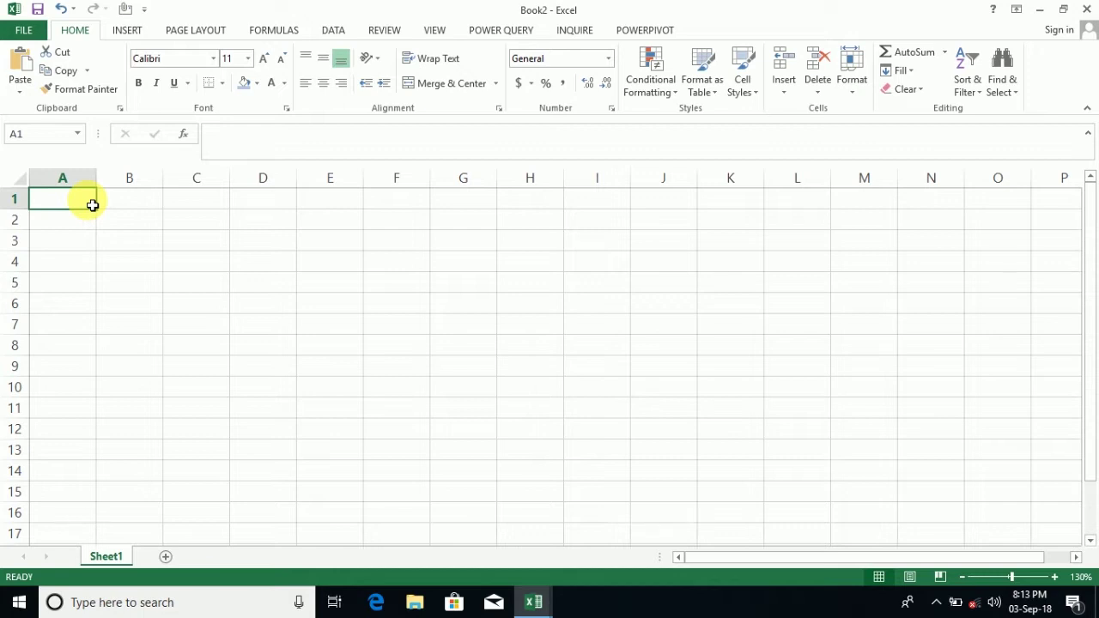
text(MT Educare Pvt Ltd.)
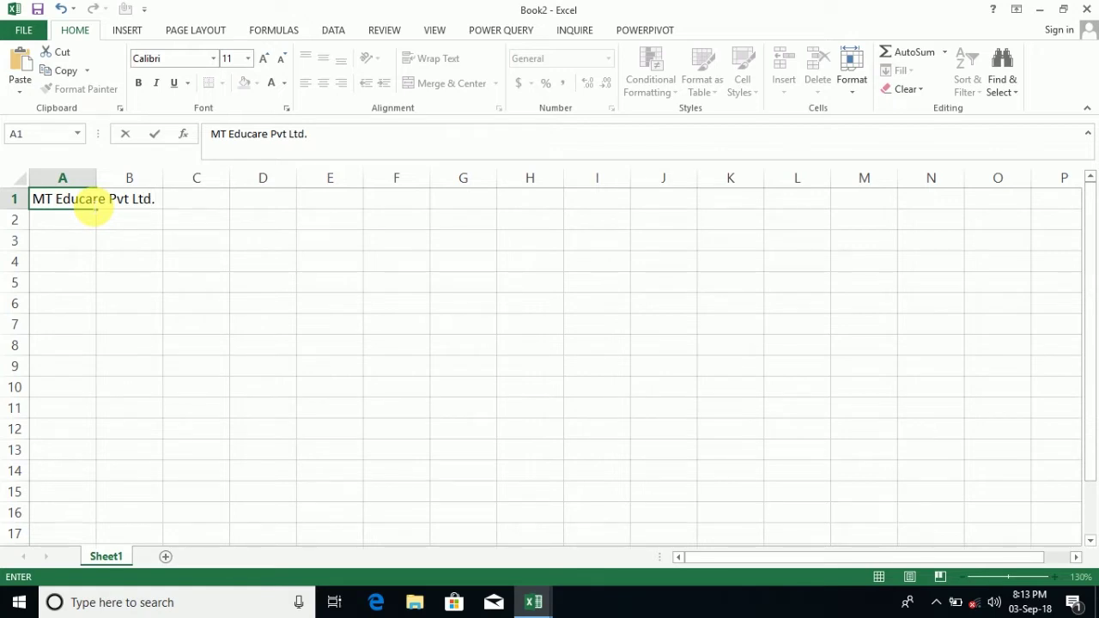
key(Return)
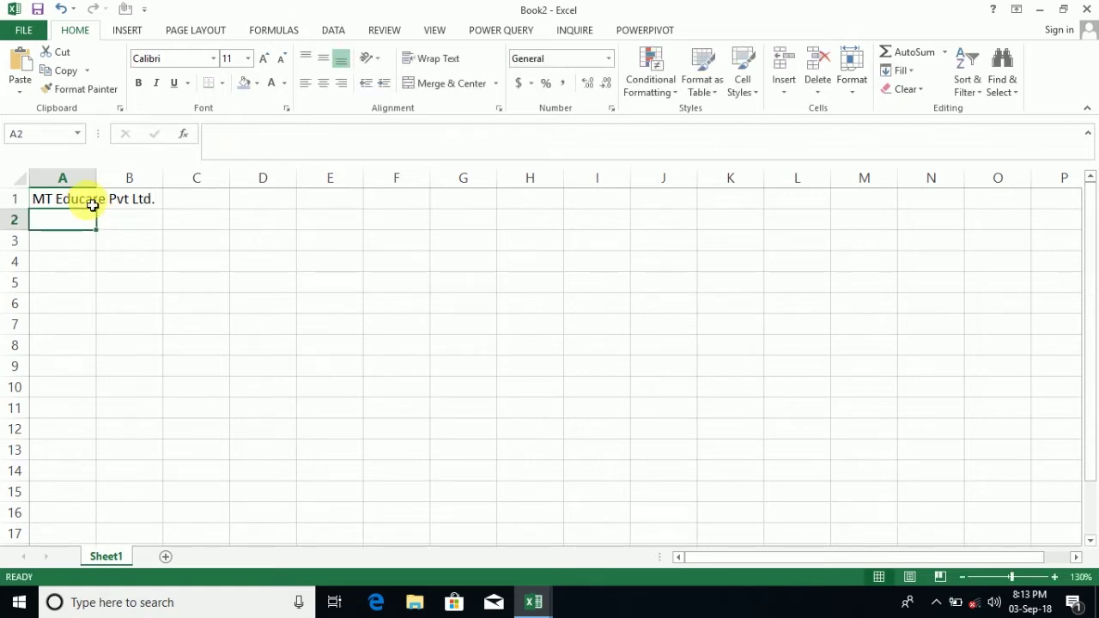
Enter the label 'Attendance Month' in A3 and select A3:B3.
key(Return)
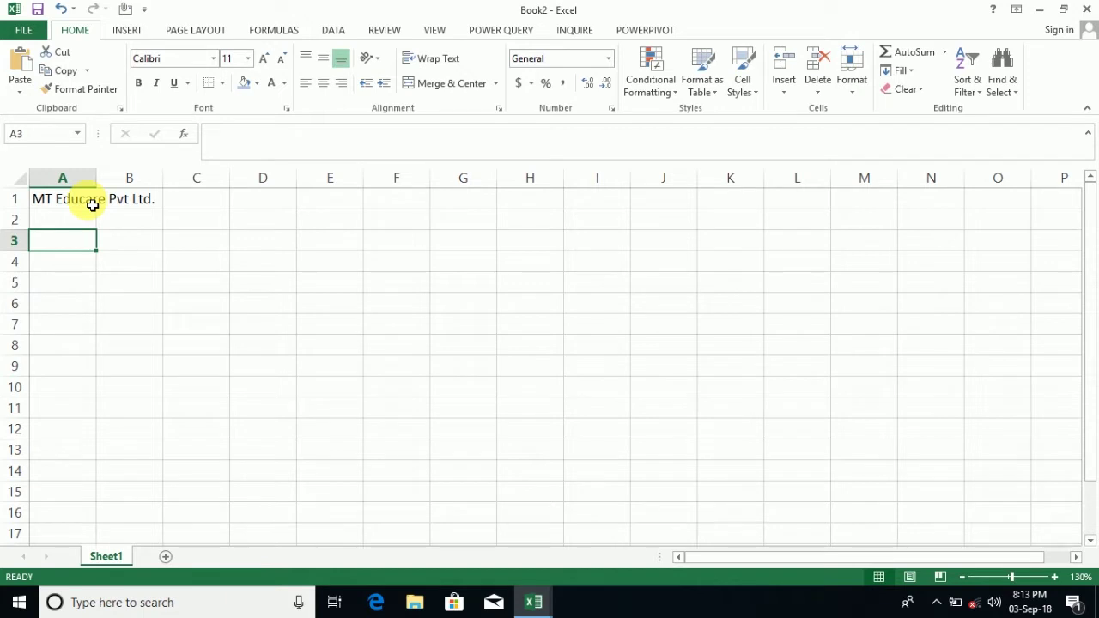
text(Attendance Month)
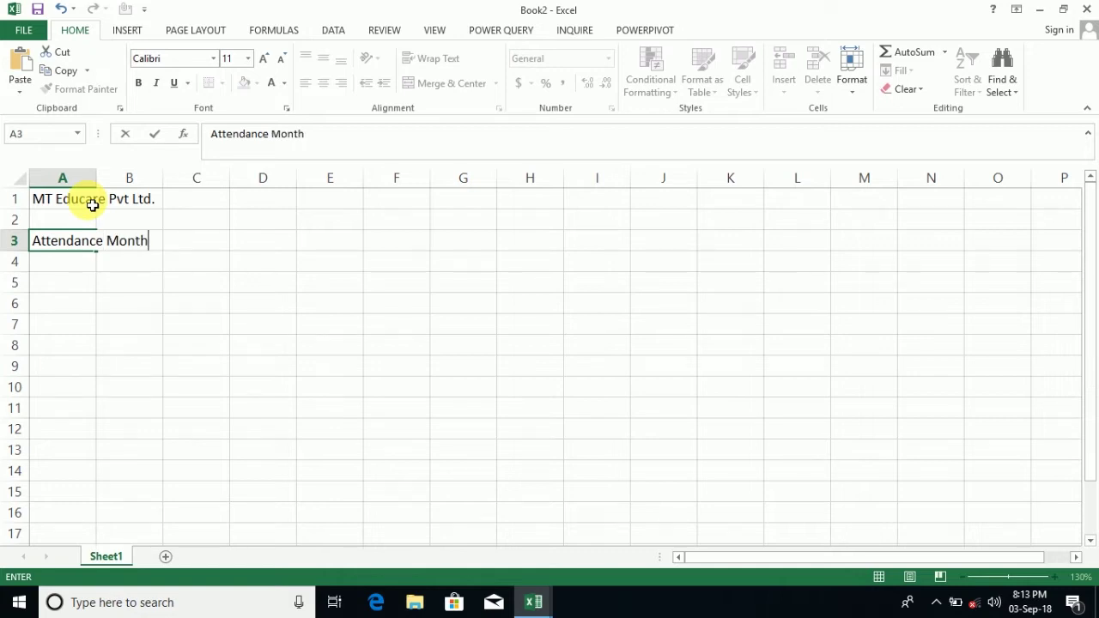
key(Tab)
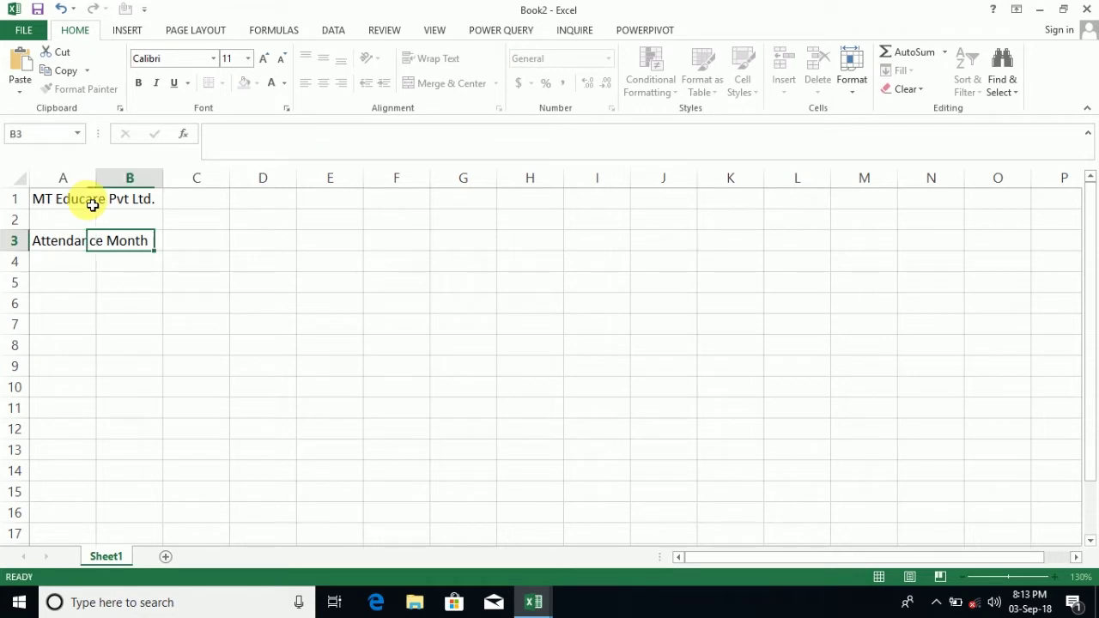
drag(79, 246, 135, 247)
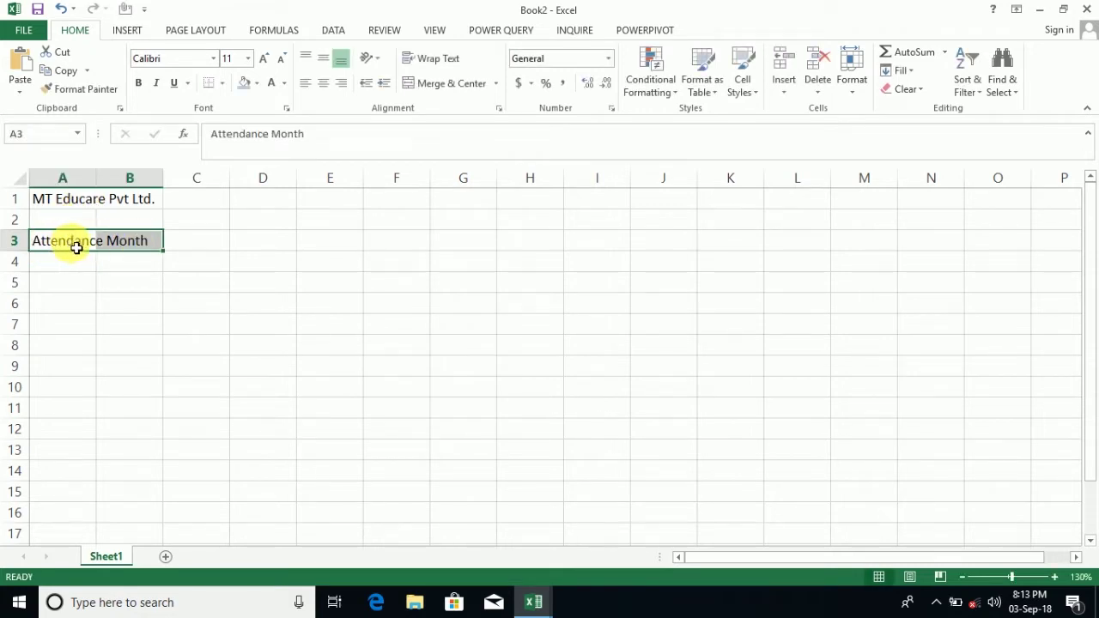
Give A3:B3 dark blue fill with bold white text, widen column B, and add Sheet2.
click(257, 82)
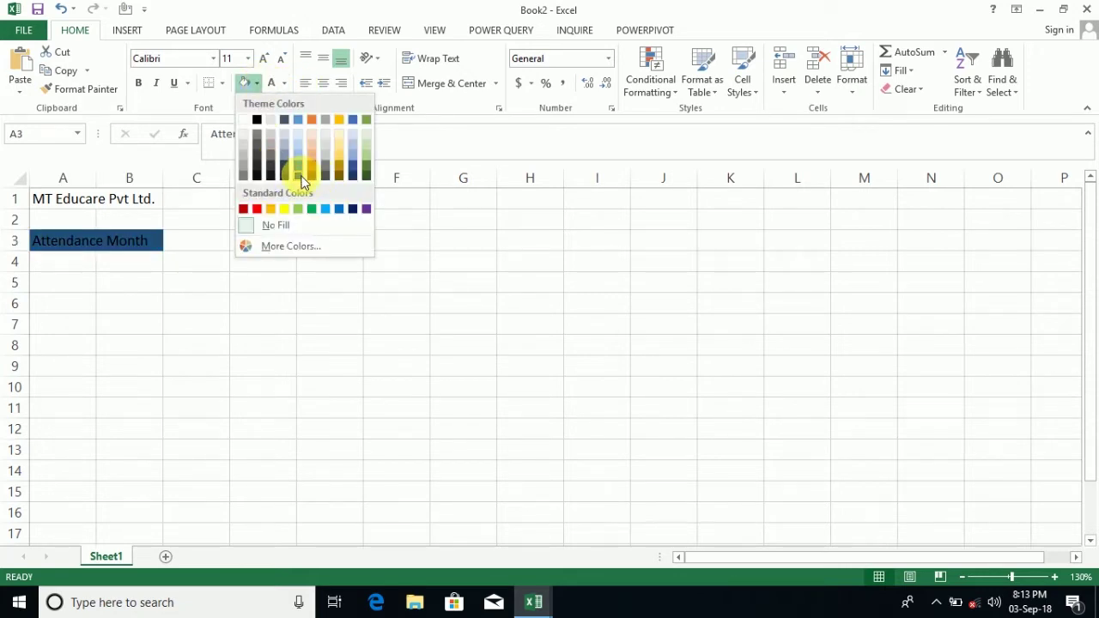
click(301, 178)
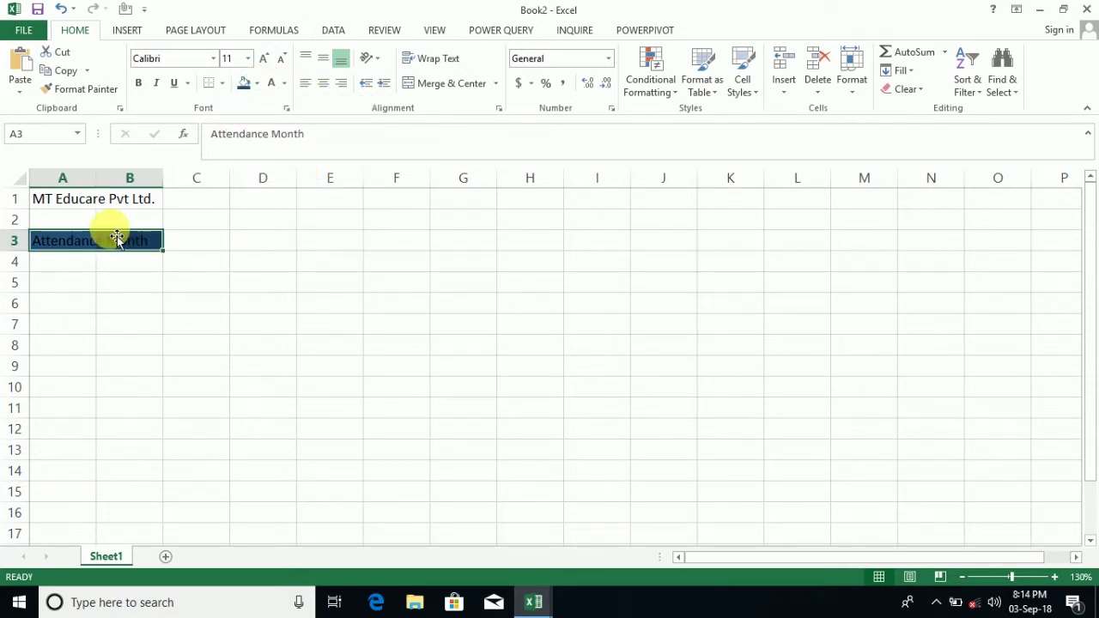
click(285, 83)
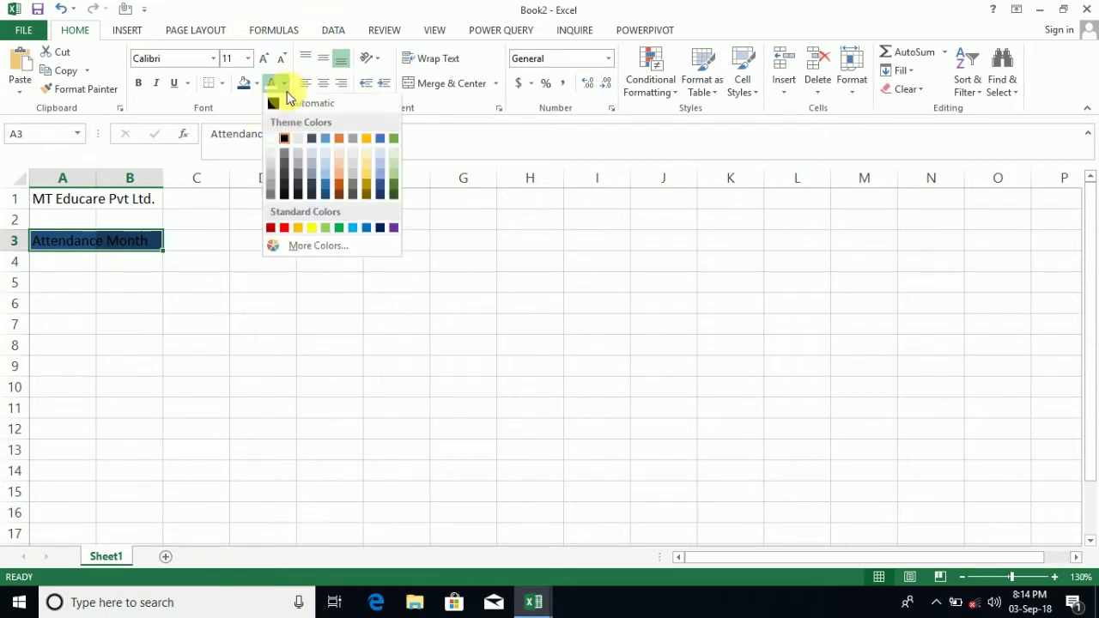
click(271, 139)
click(140, 85)
drag(171, 184, 184, 184)
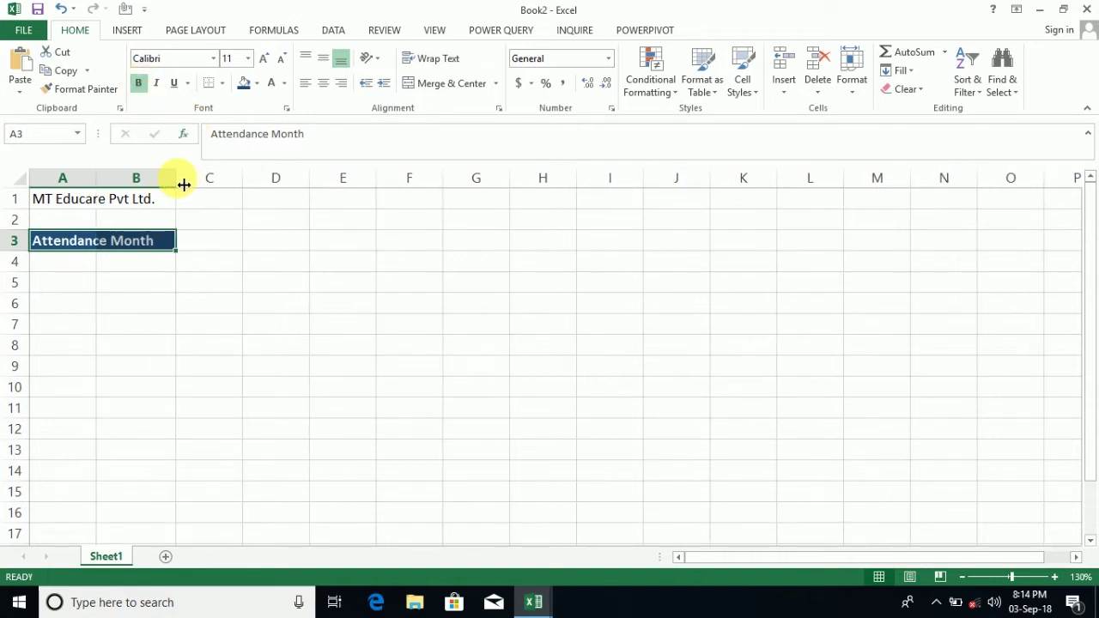
click(226, 252)
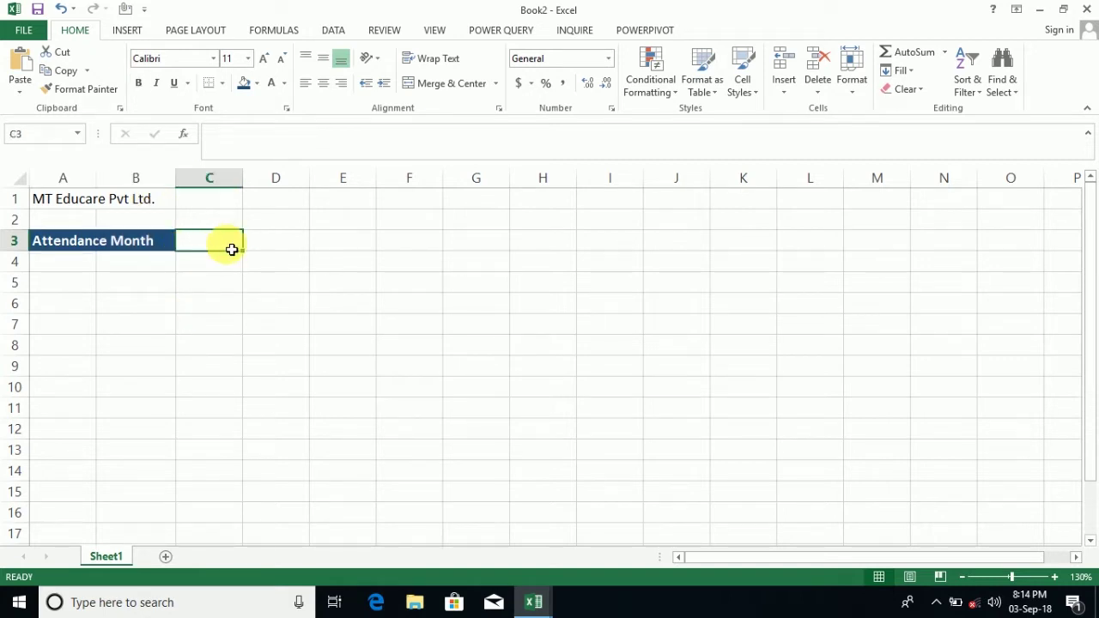
click(168, 557)
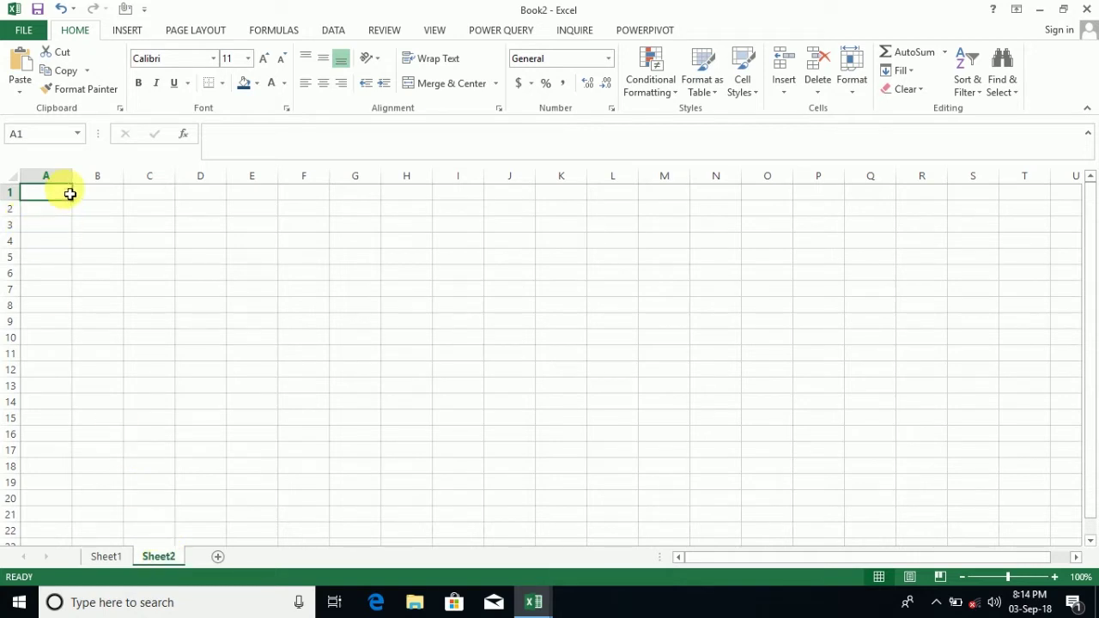
Fill Sheet2's A1:A12 with the months January through December.
text(January)
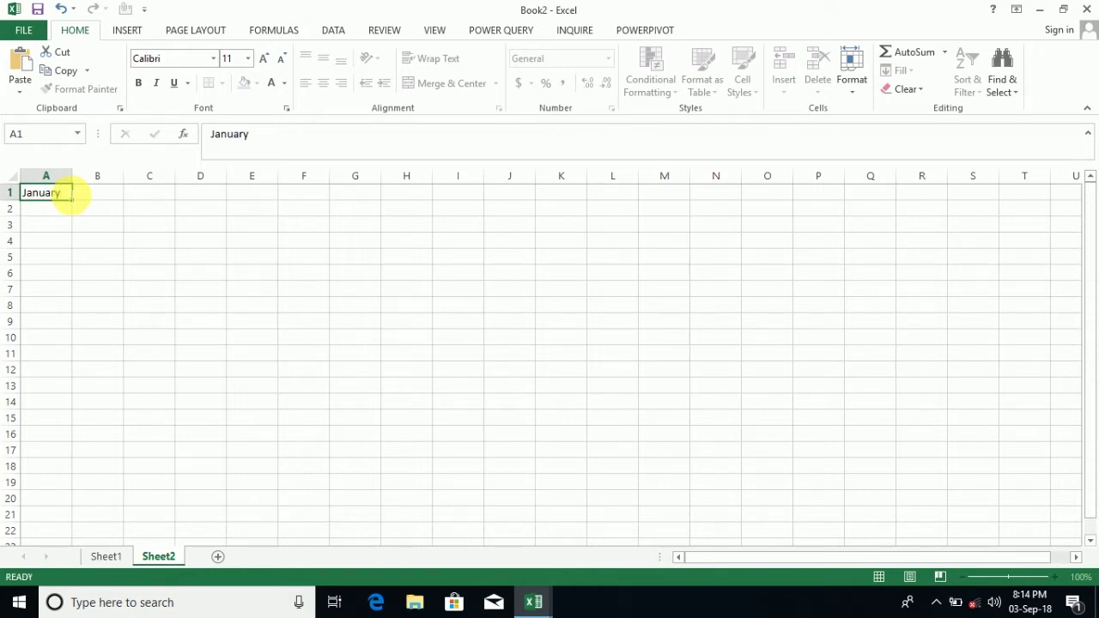
key(Return)
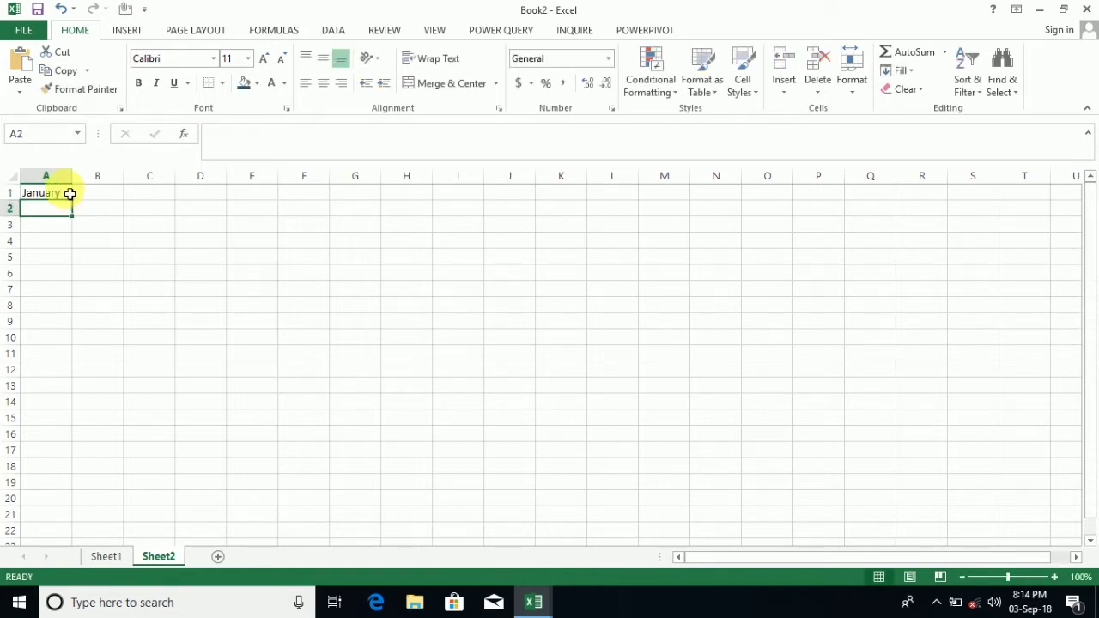
click(71, 196)
drag(80, 209, 87, 375)
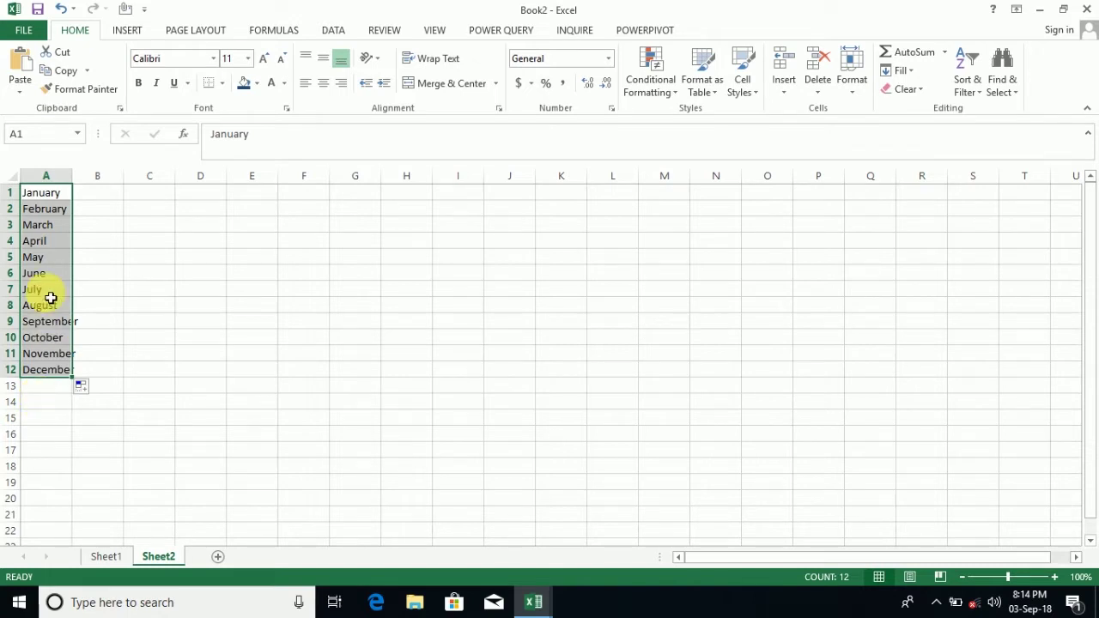
Return to Sheet1 and select cell C3 for the month entry.
click(111, 557)
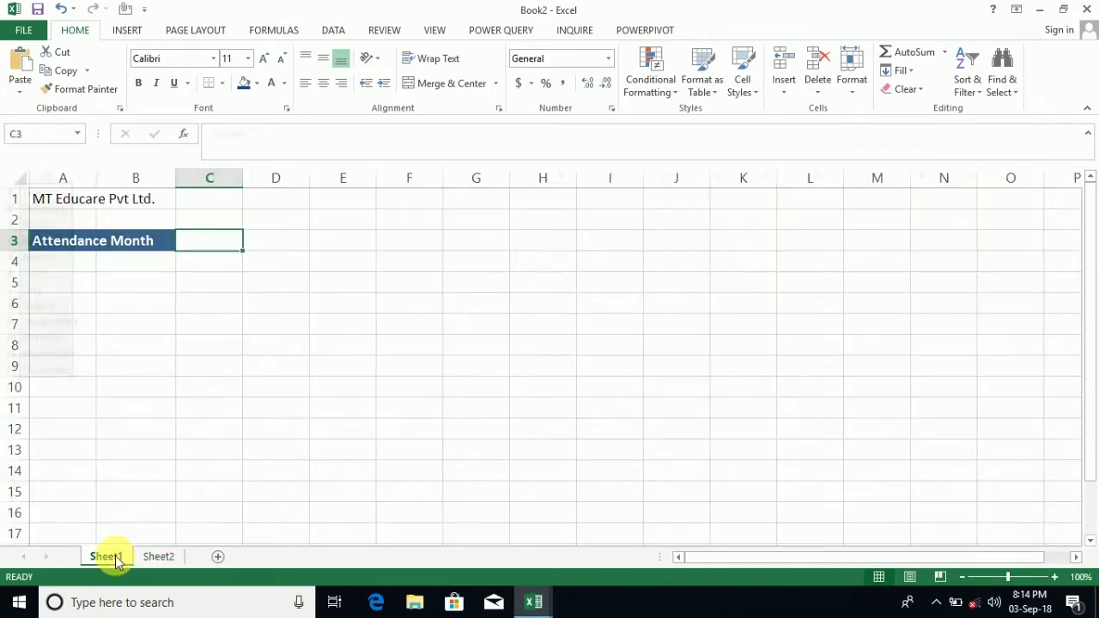
click(228, 243)
click(175, 245)
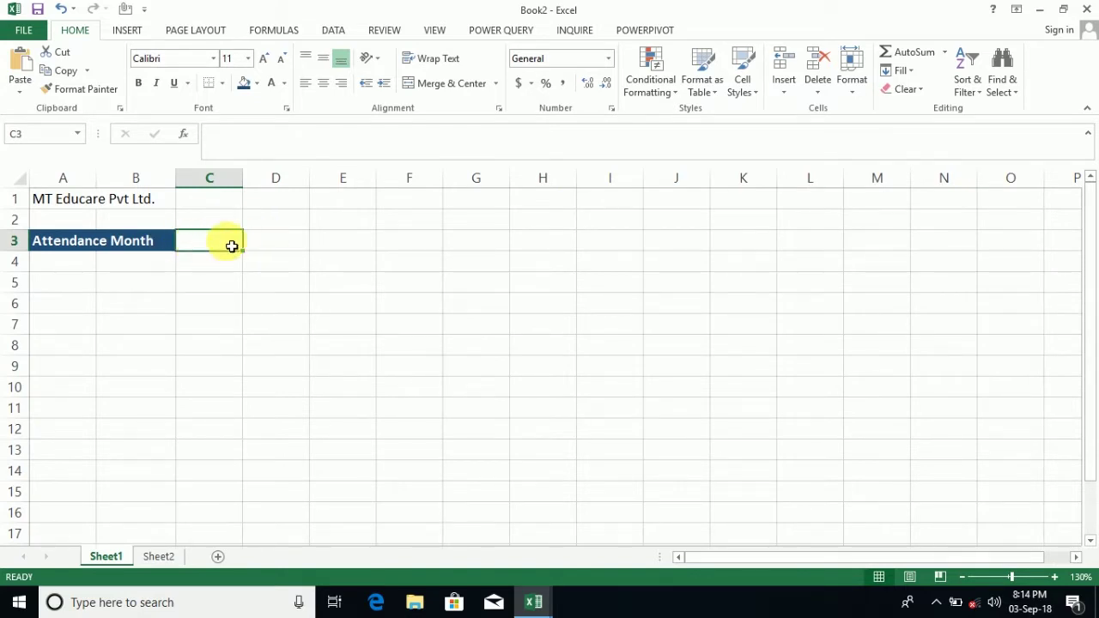
click(339, 35)
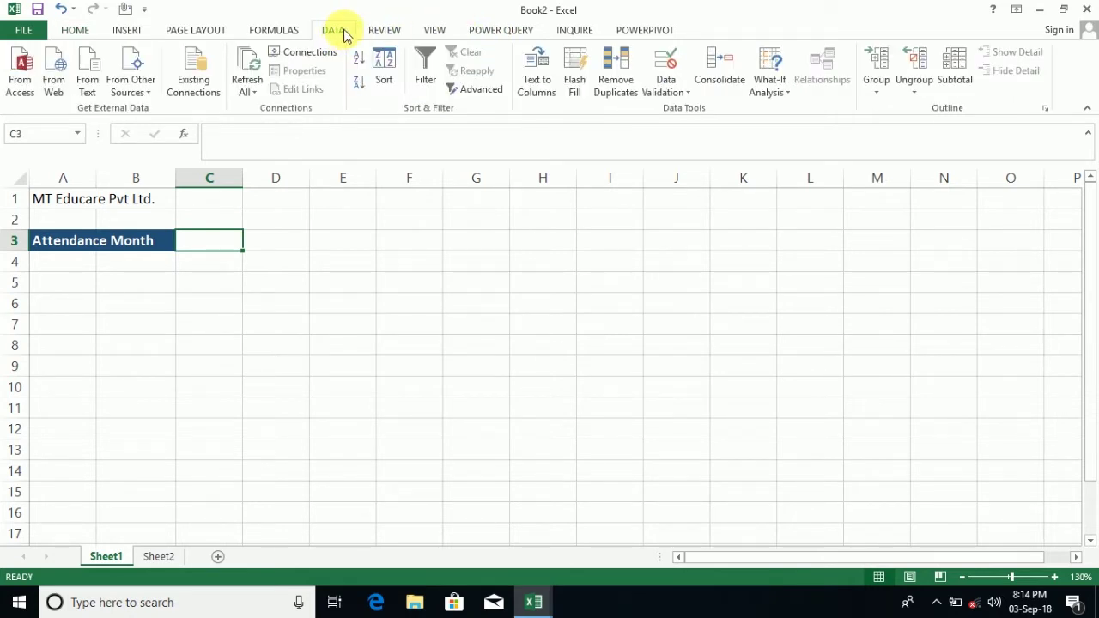
Give C3 List data validation with source =Sheet2!$A$1:$A$12.
click(666, 67)
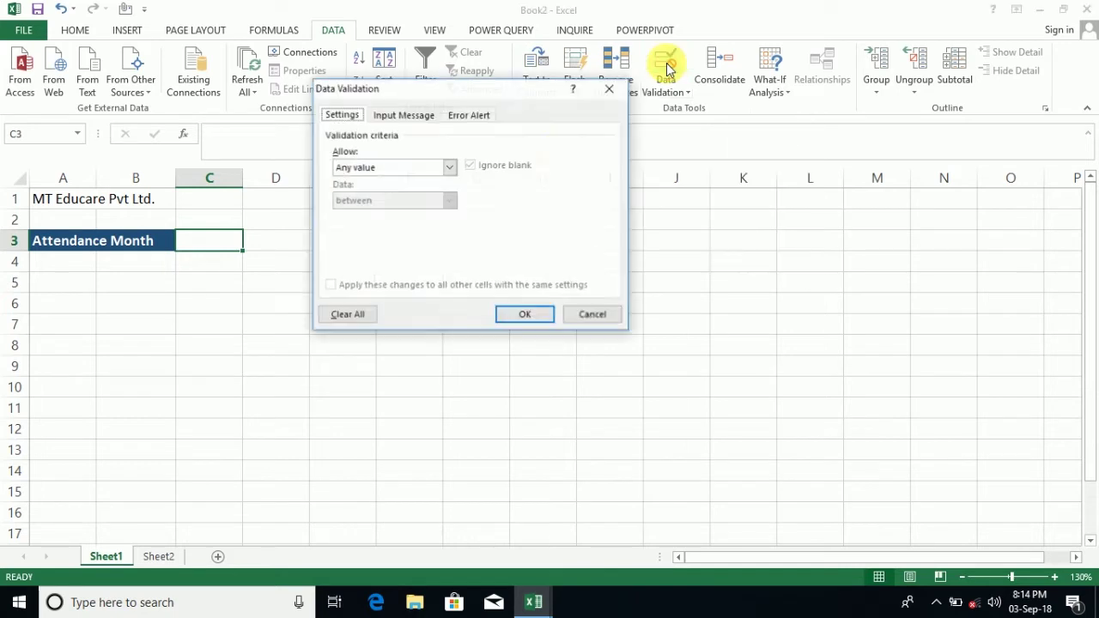
click(388, 170)
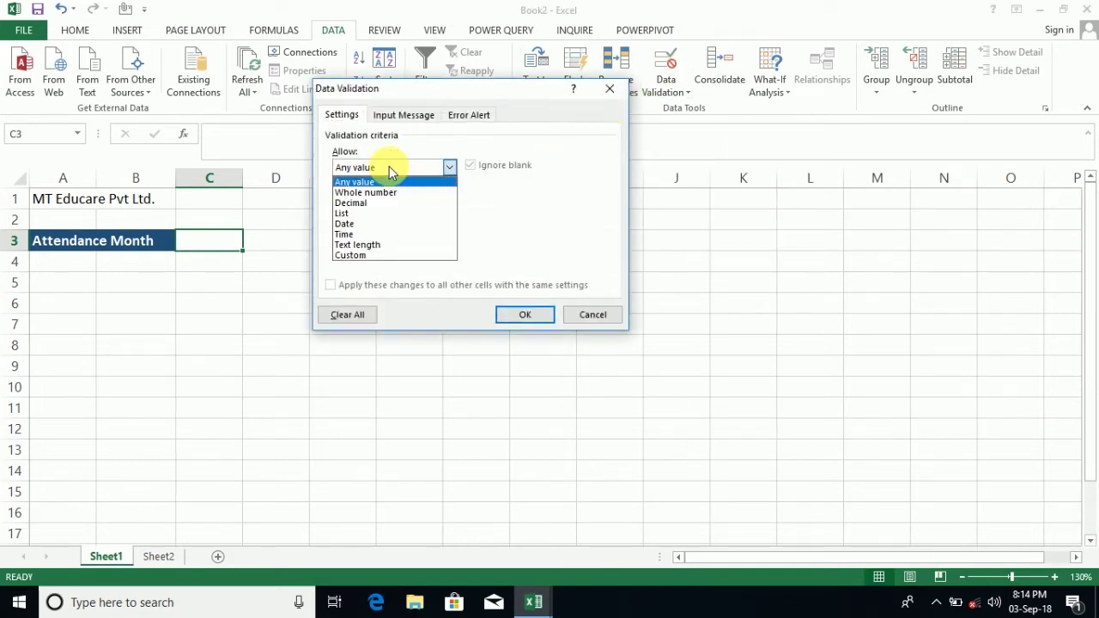
click(371, 217)
click(373, 234)
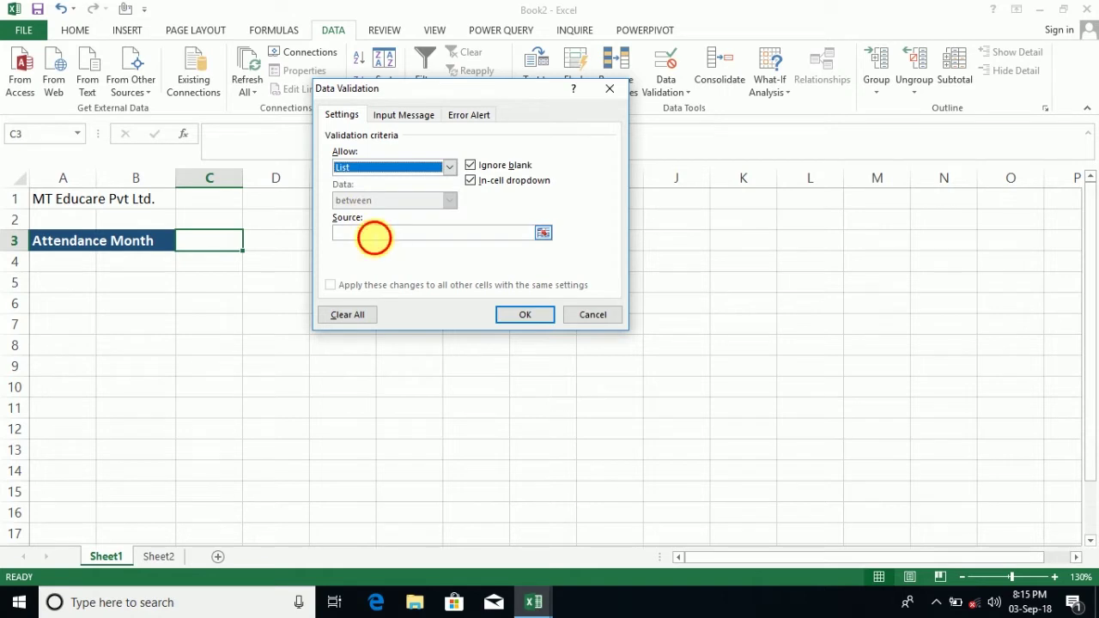
click(168, 560)
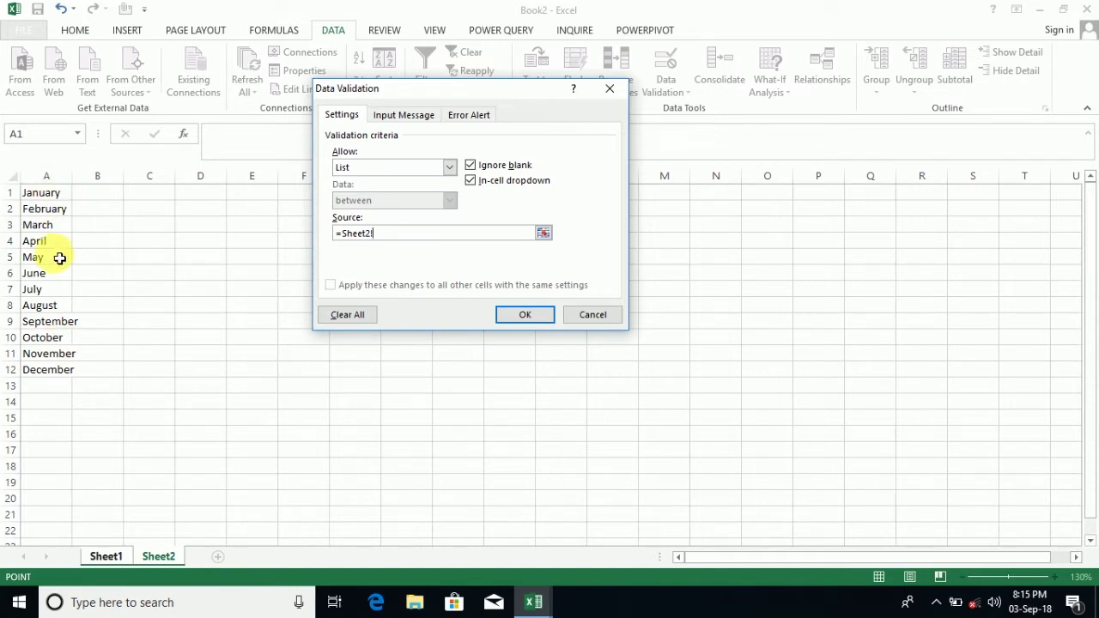
click(53, 196)
drag(55, 199, 64, 373)
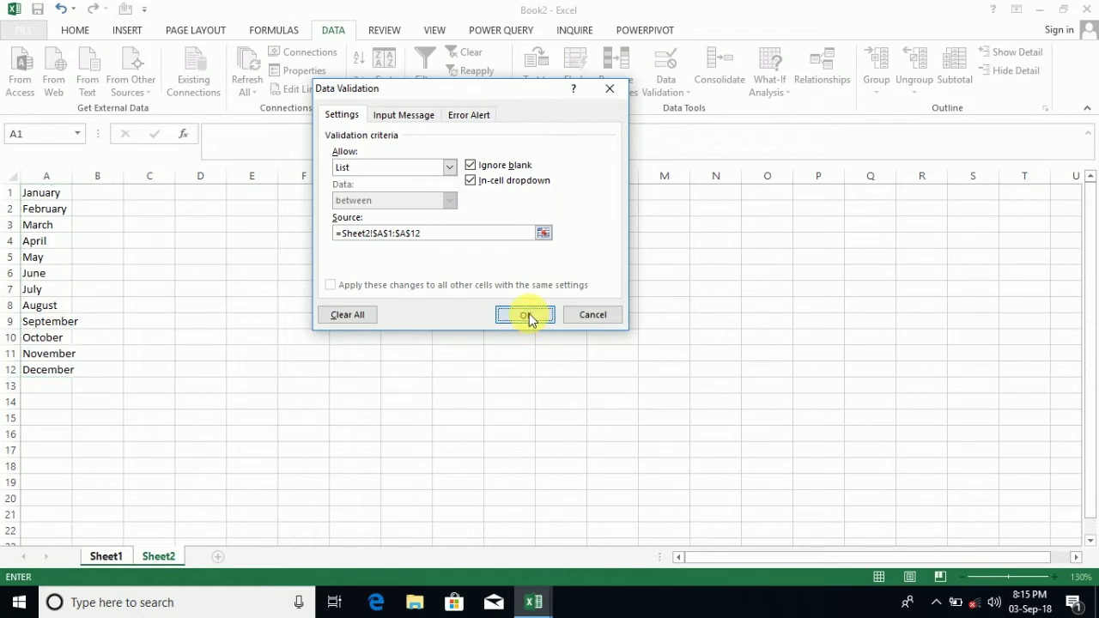
click(525, 314)
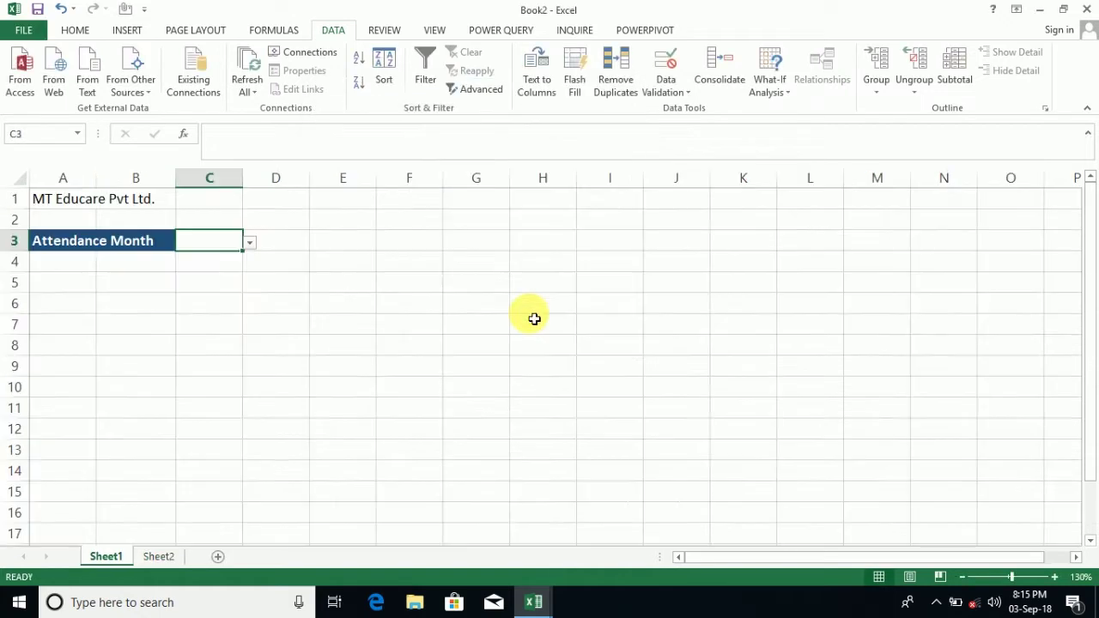
Try April, October and May in C3's dropdown, settle on September, and widen column C.
click(250, 246)
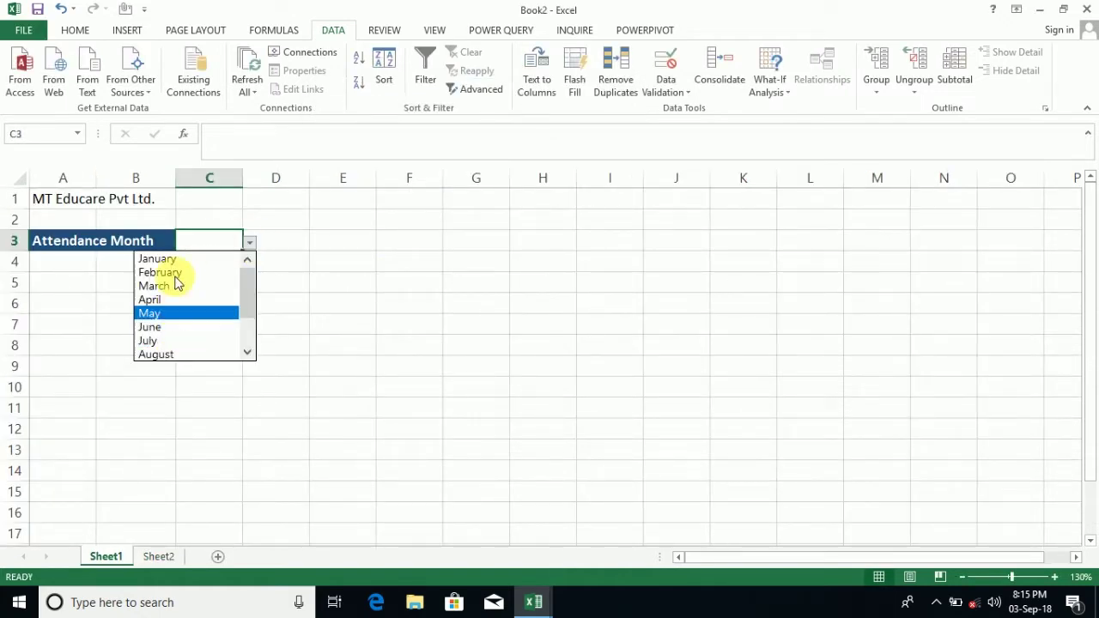
click(159, 299)
click(249, 241)
click(176, 341)
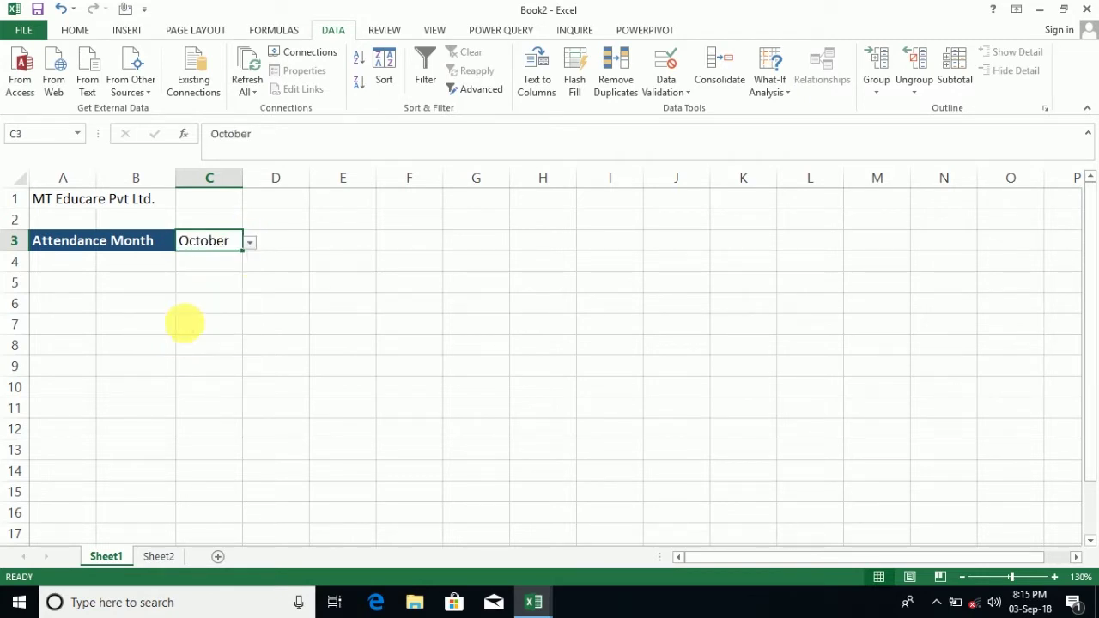
click(249, 243)
click(188, 260)
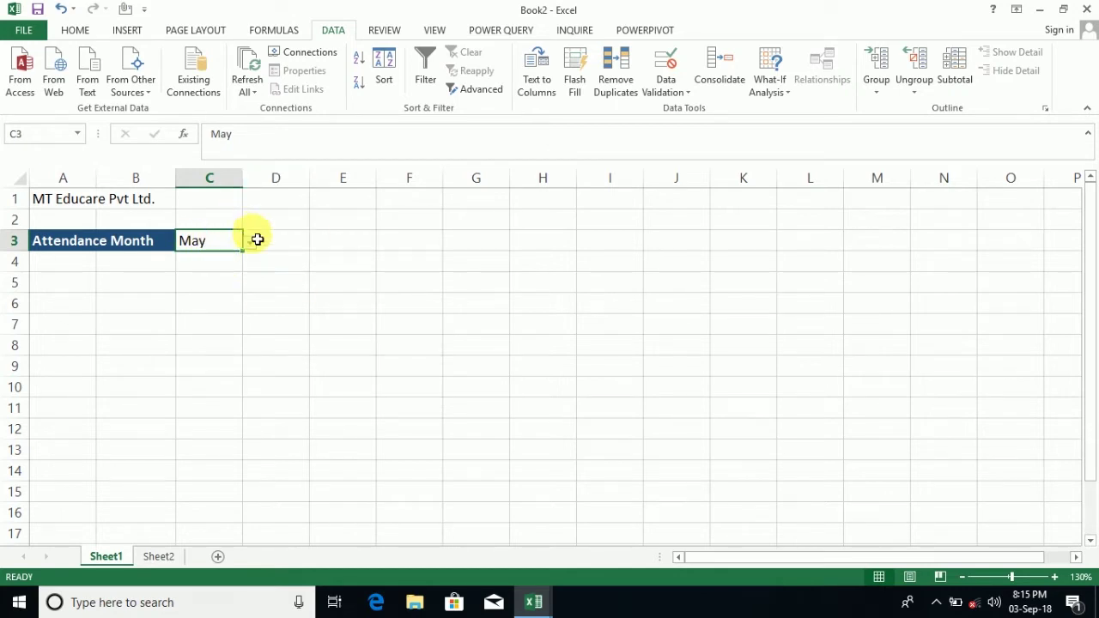
click(250, 243)
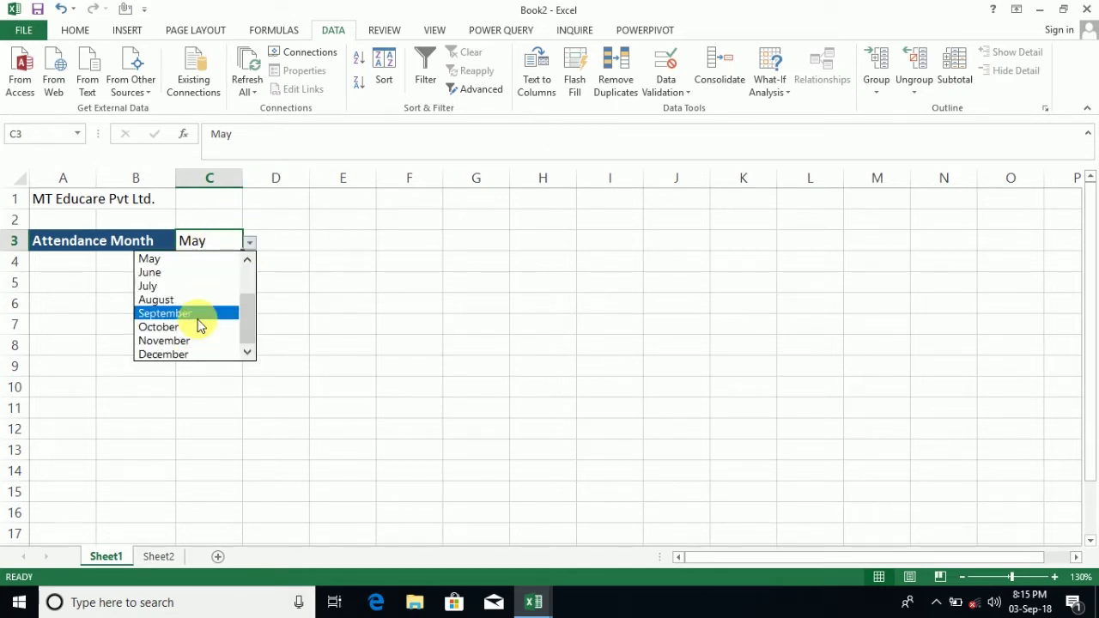
click(199, 315)
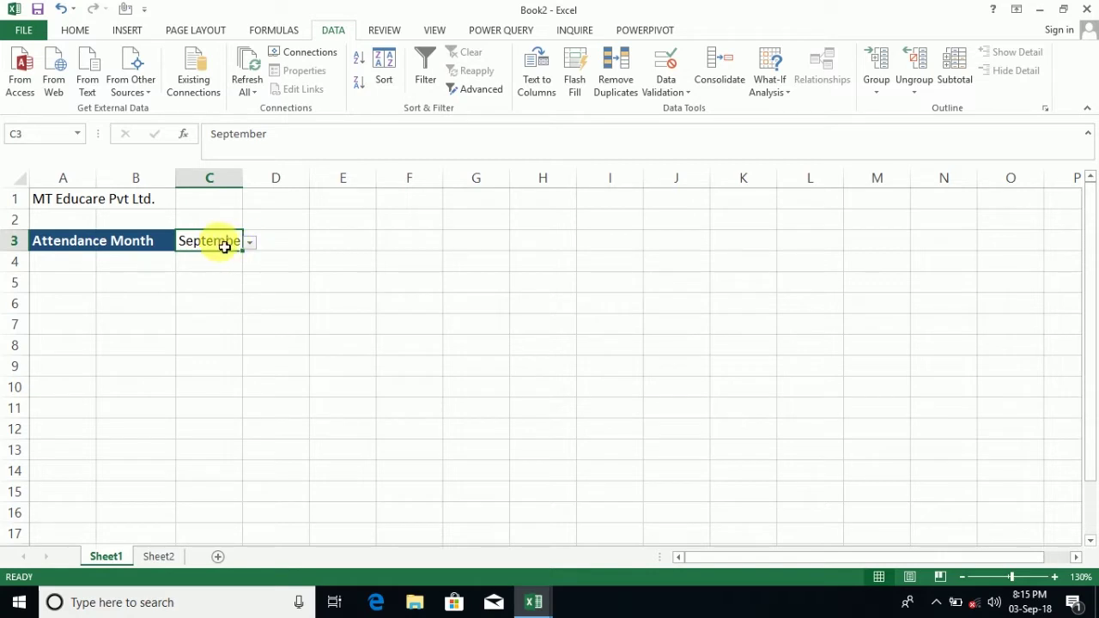
drag(249, 189, 267, 190)
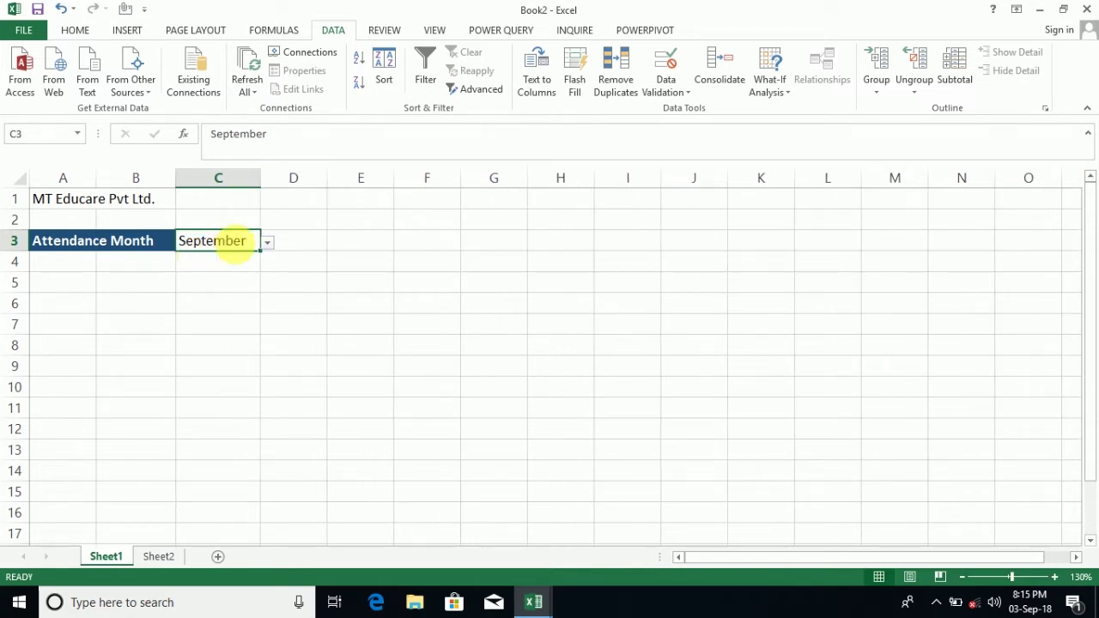
Right-align and bold September in C3, adjusting column C's width to fit.
click(80, 30)
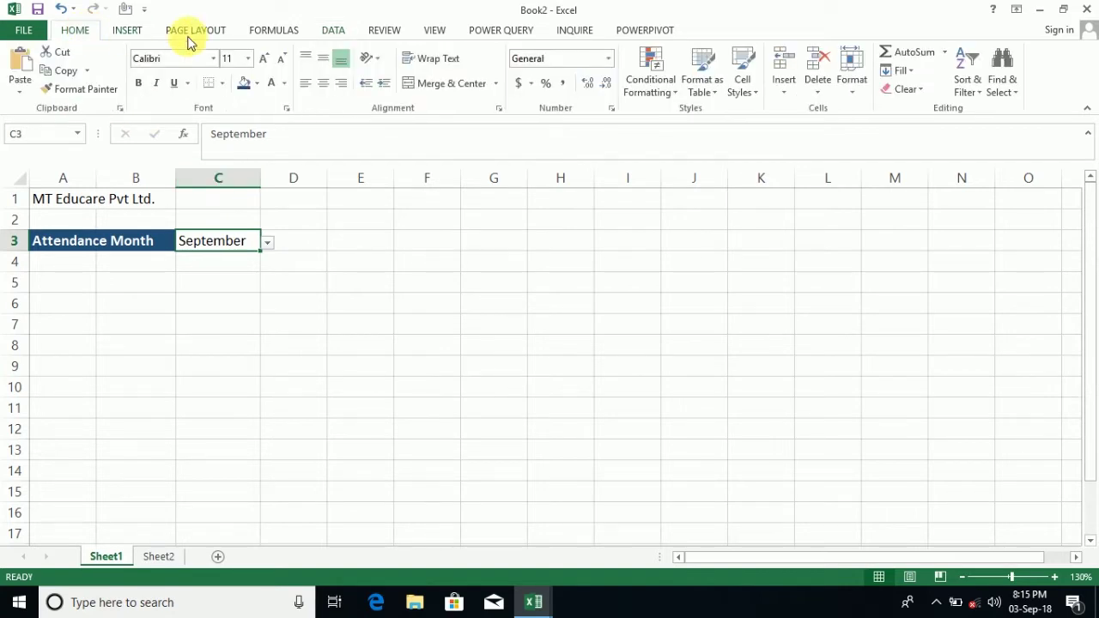
click(343, 83)
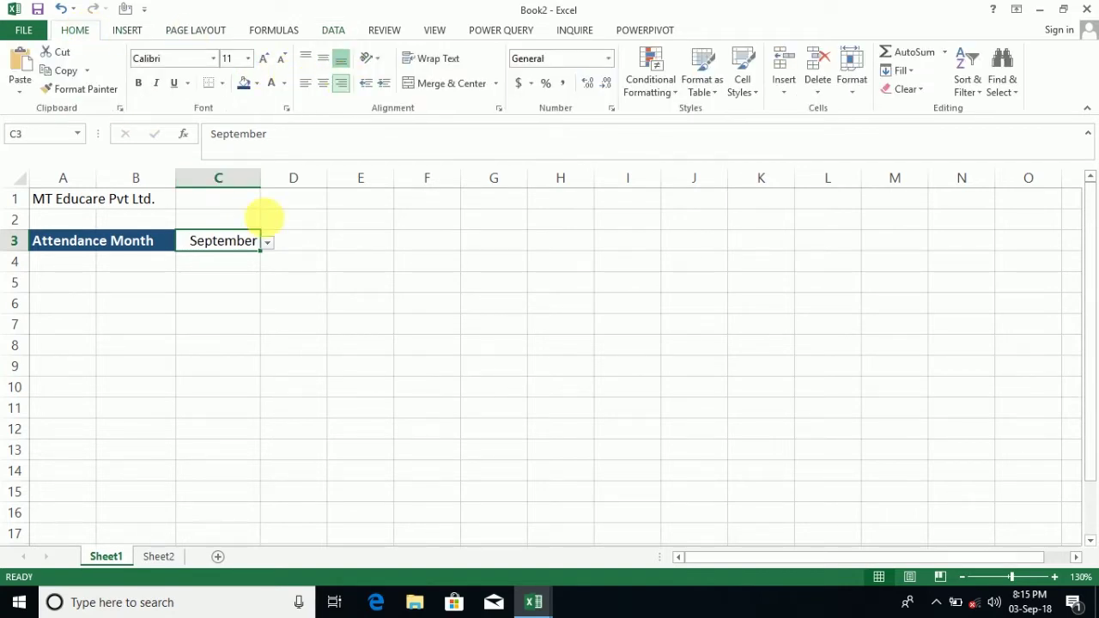
drag(262, 192, 277, 191)
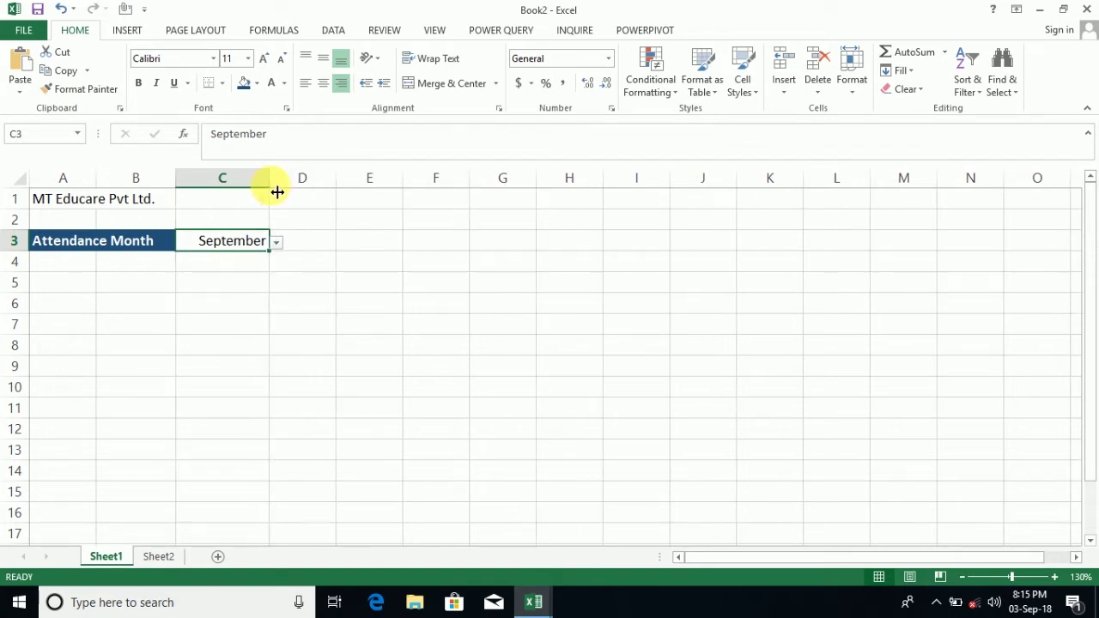
drag(275, 190, 270, 190)
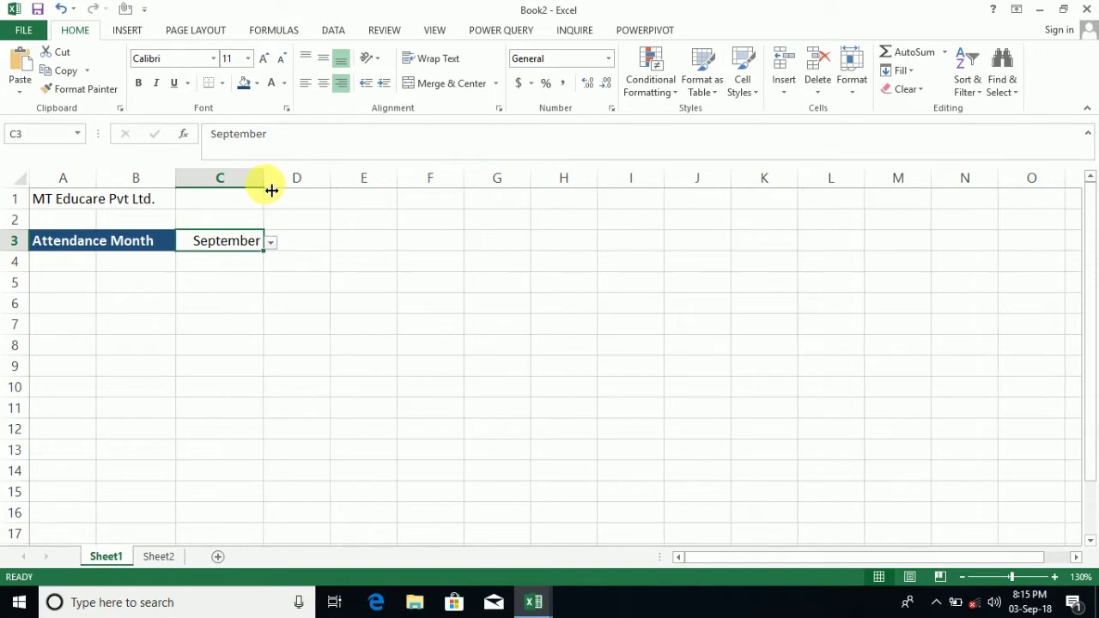
click(168, 268)
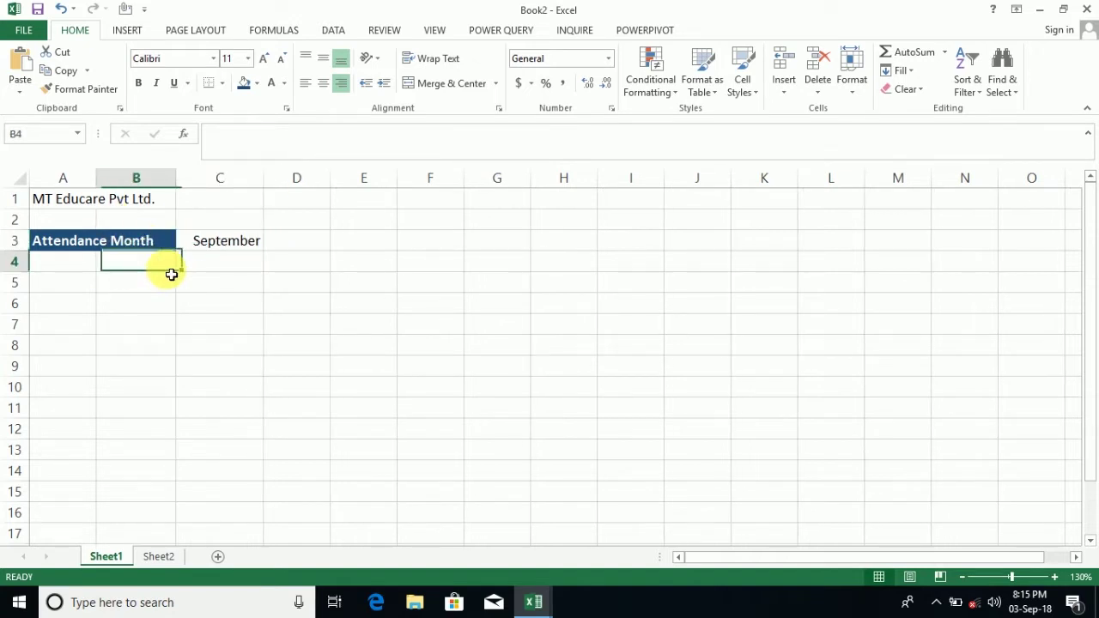
click(220, 241)
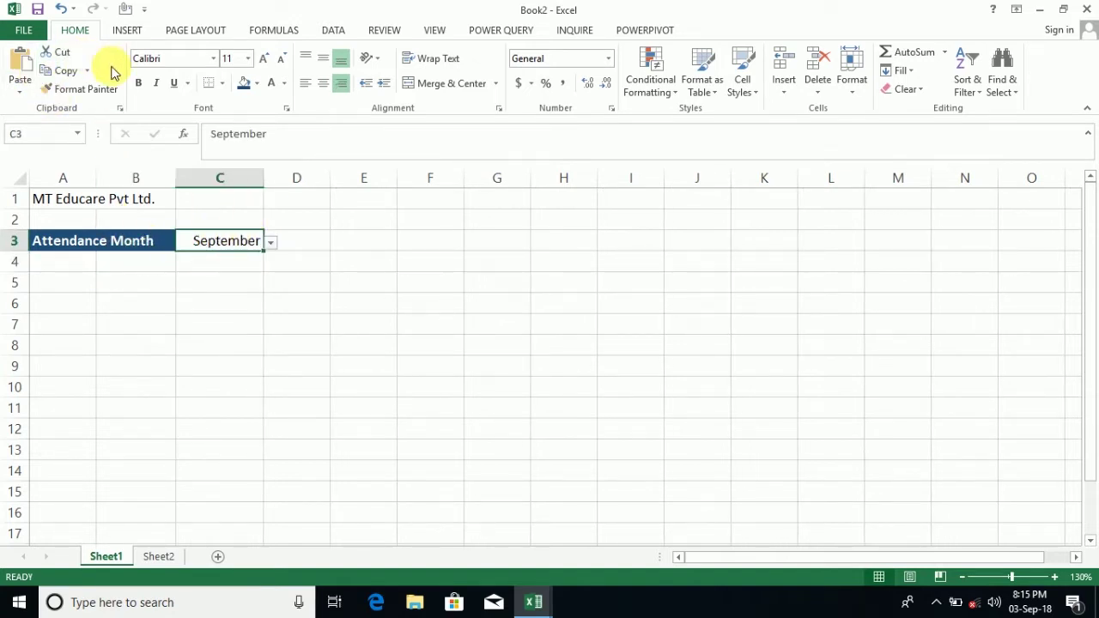
click(139, 83)
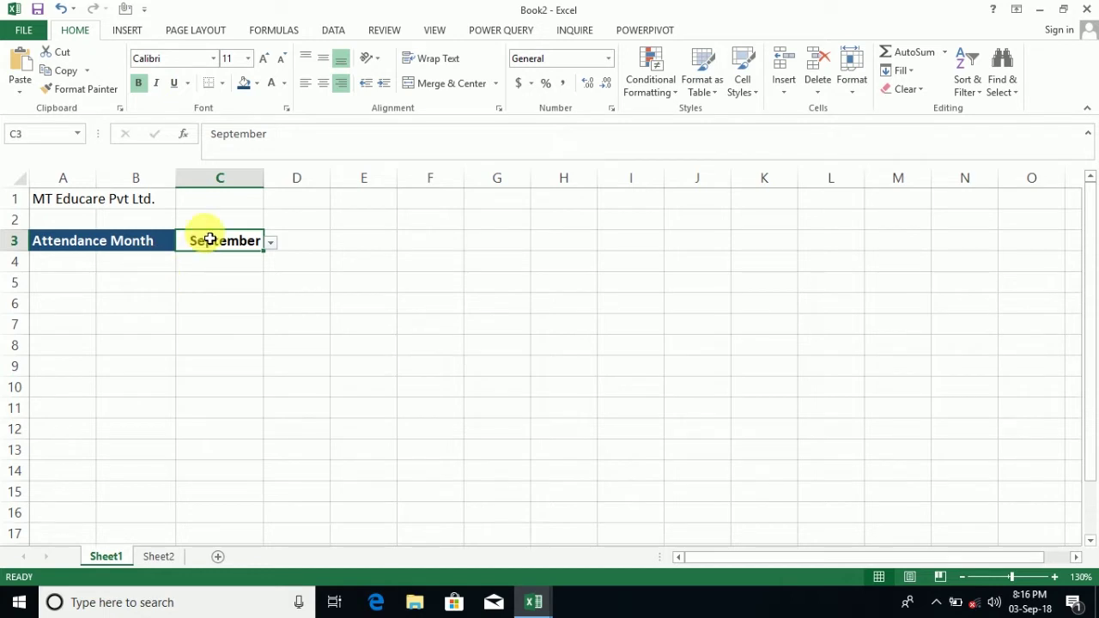
Merge A3:B3 and left-align the Attendance Month label.
click(125, 241)
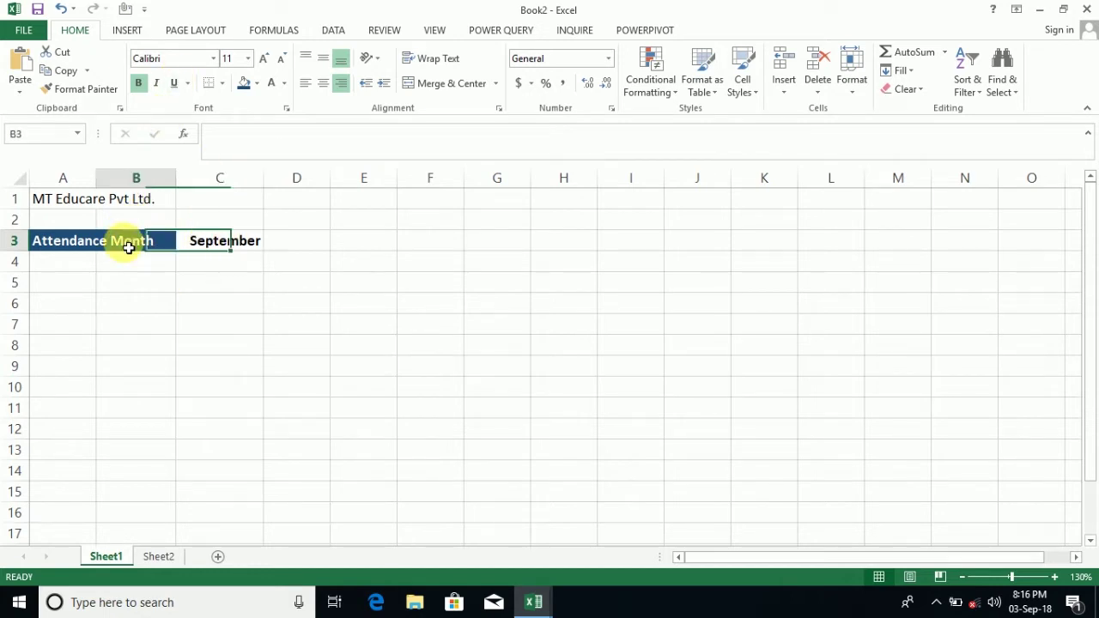
click(71, 245)
drag(70, 245, 128, 244)
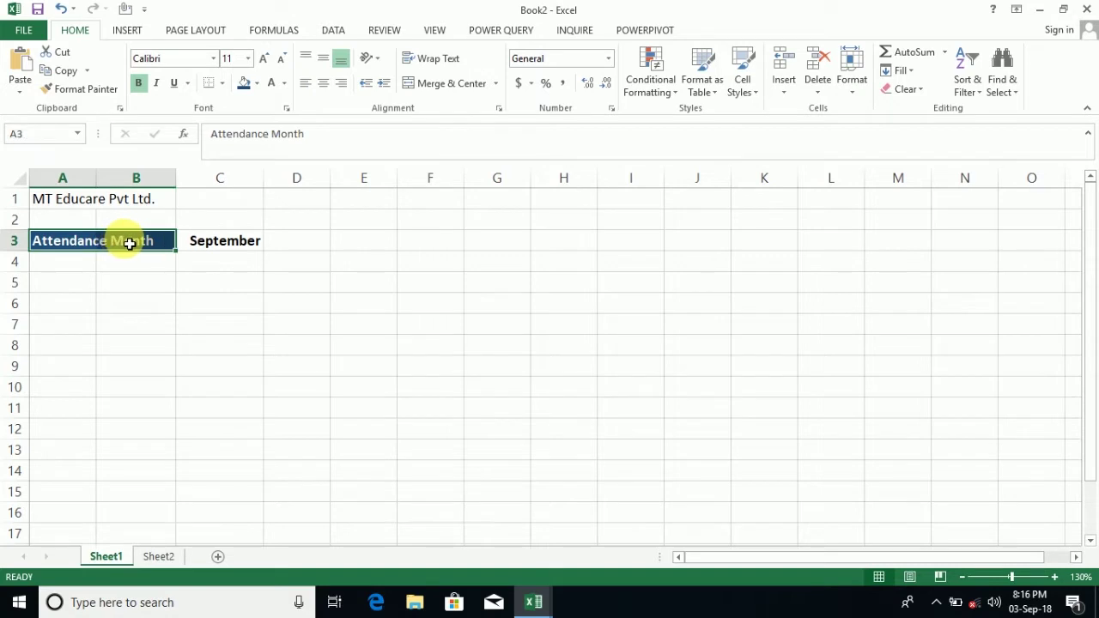
click(434, 85)
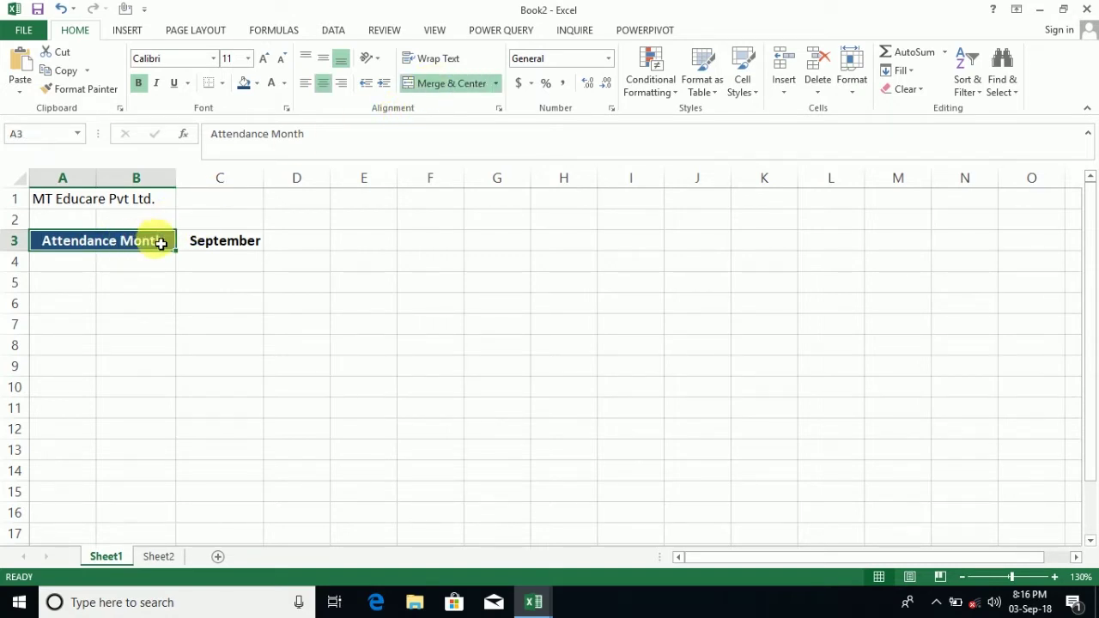
click(306, 84)
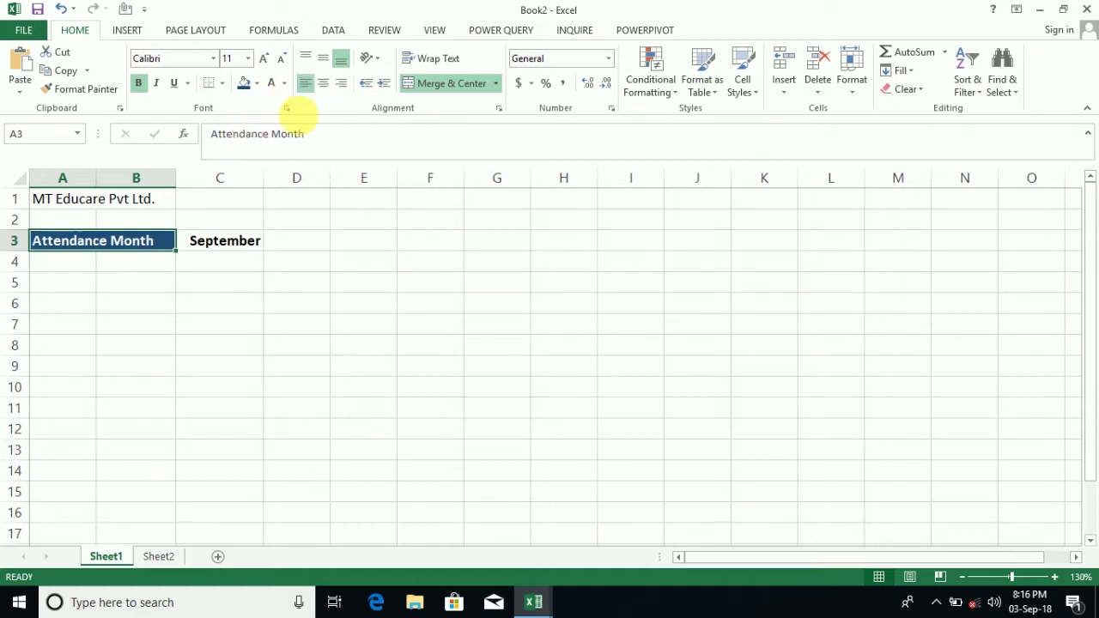
Apply All Borders to A3:C3.
drag(142, 246, 210, 241)
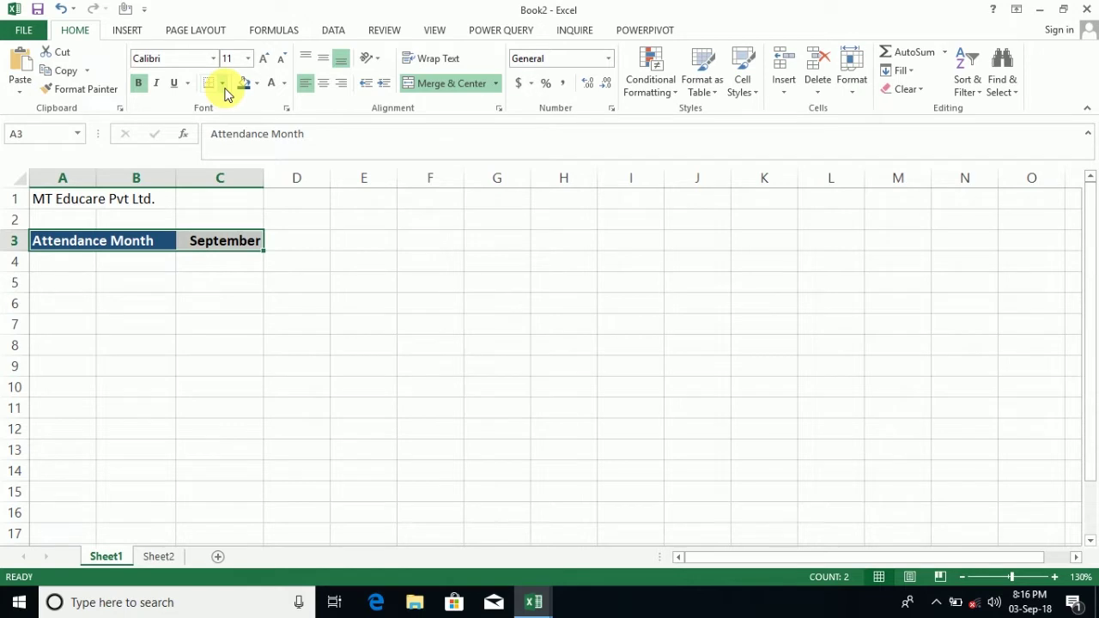
click(223, 84)
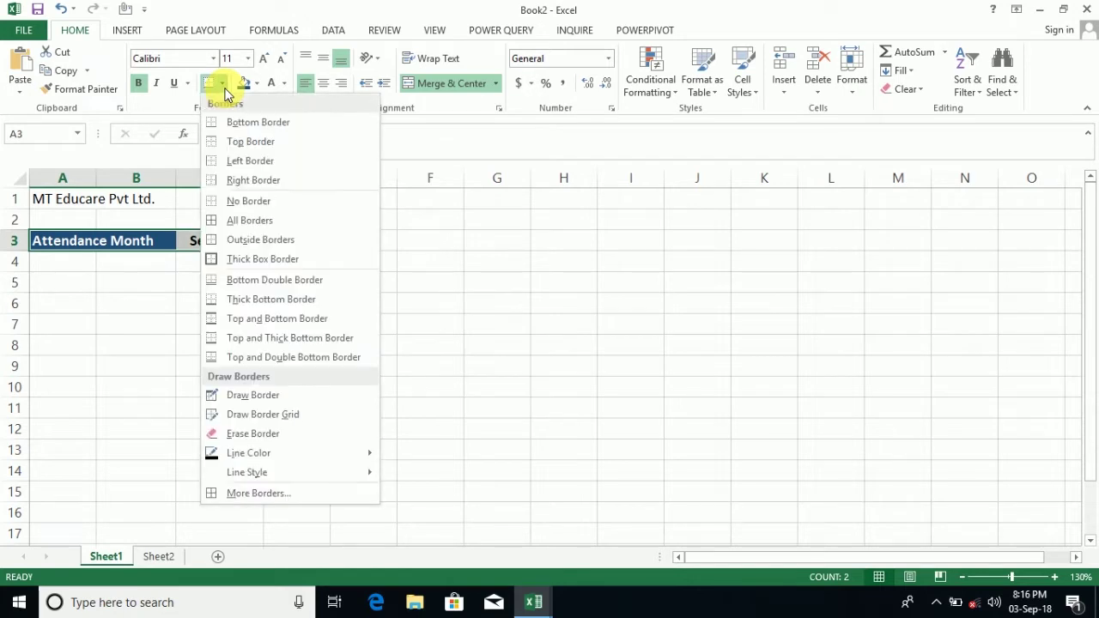
click(250, 220)
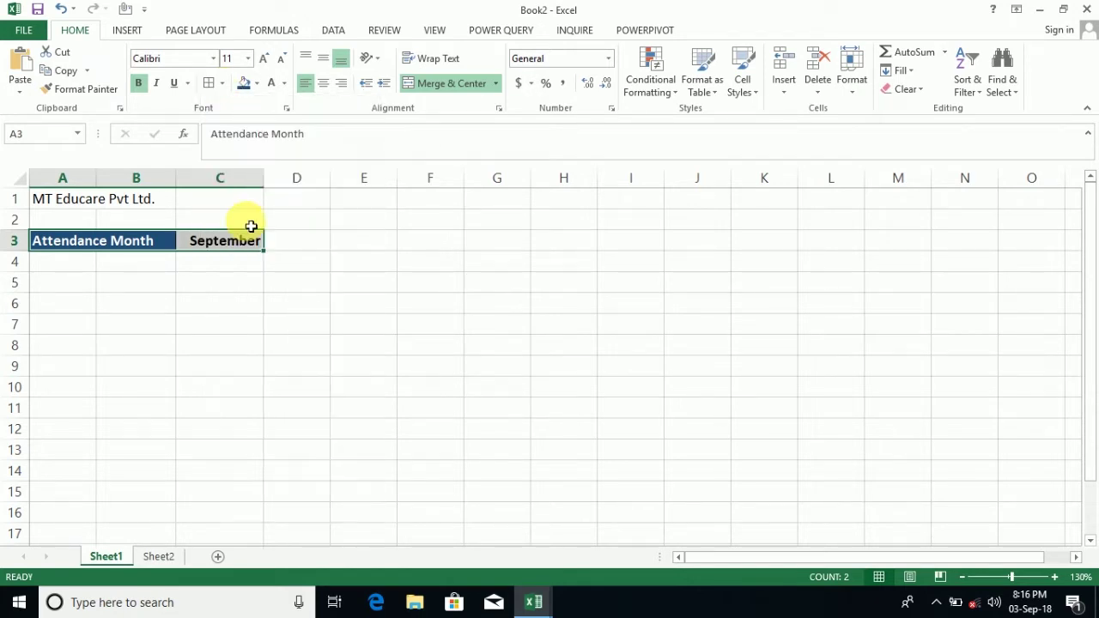
click(212, 267)
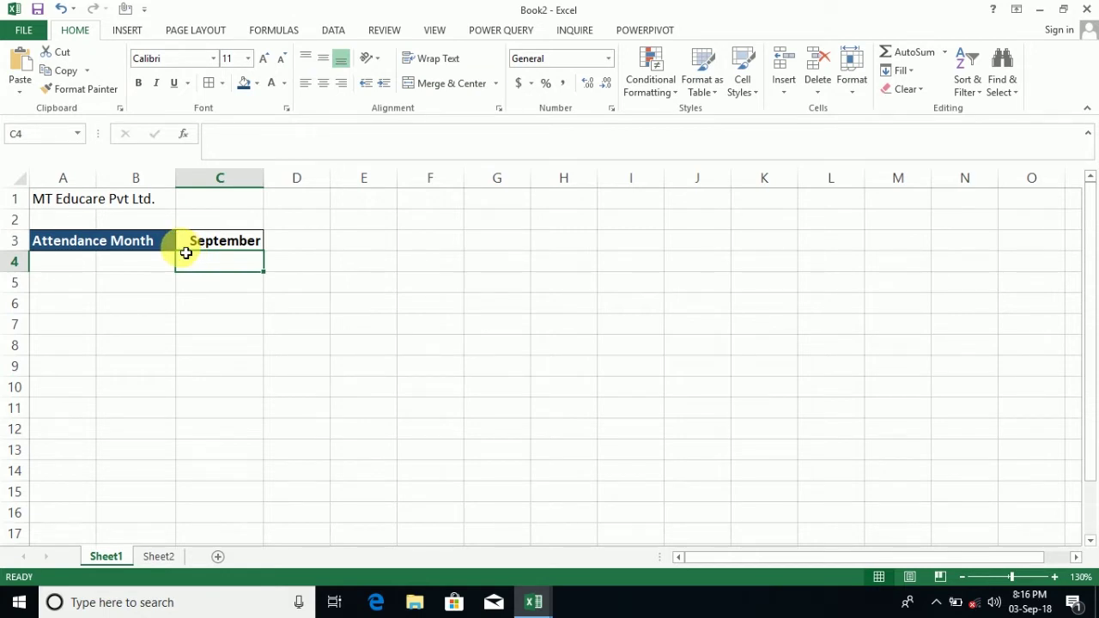
Draw a small right block arrow before C3, fill it red, set its outline, and nudge it into place.
click(129, 33)
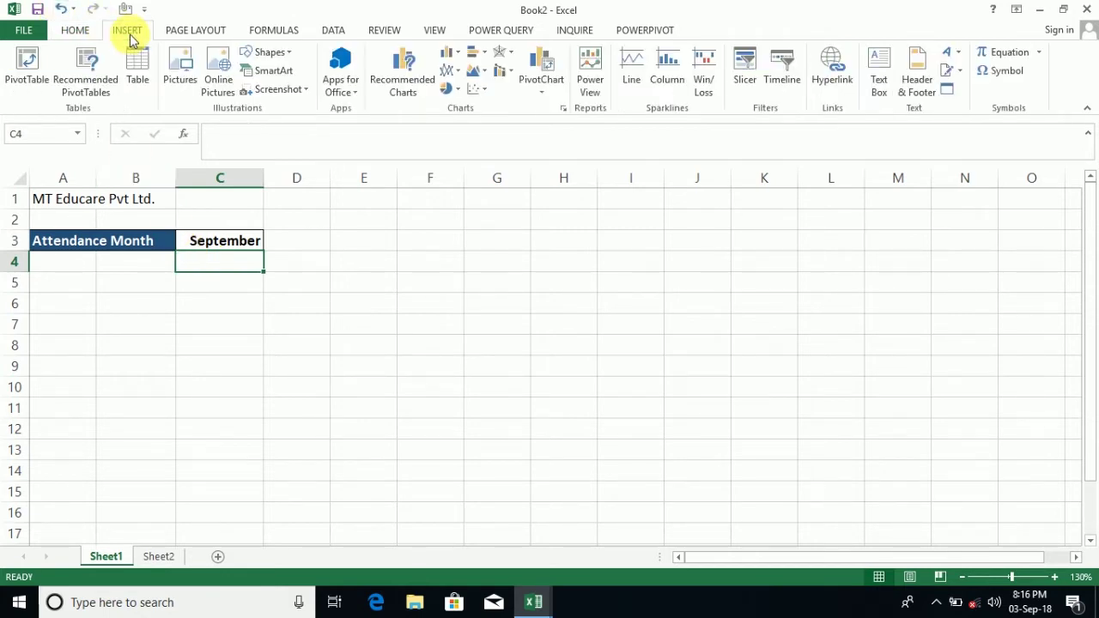
click(279, 54)
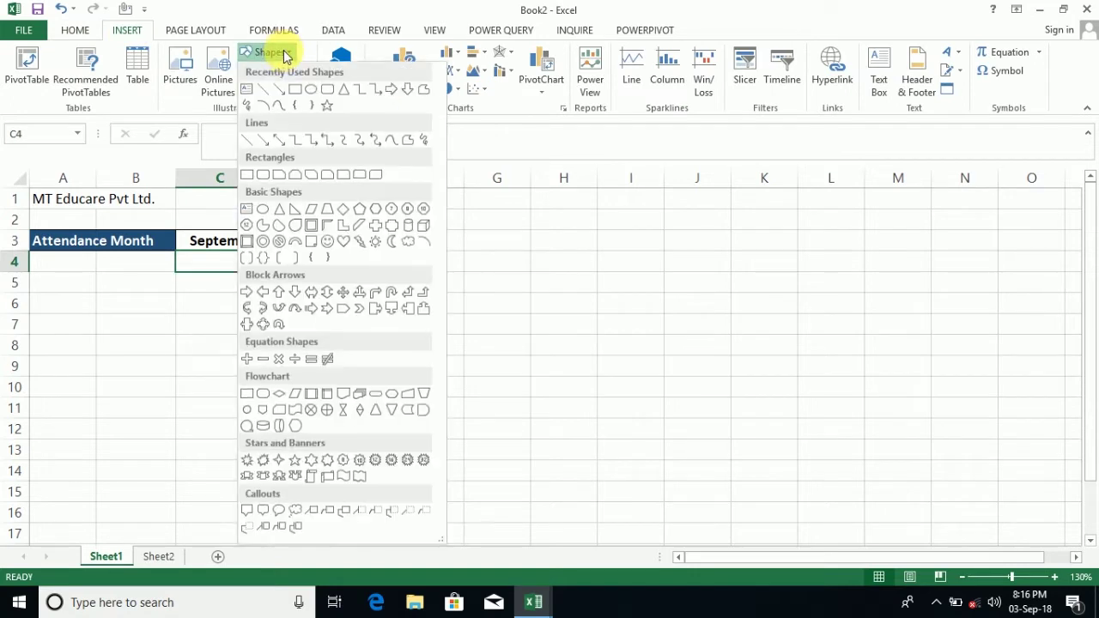
click(248, 293)
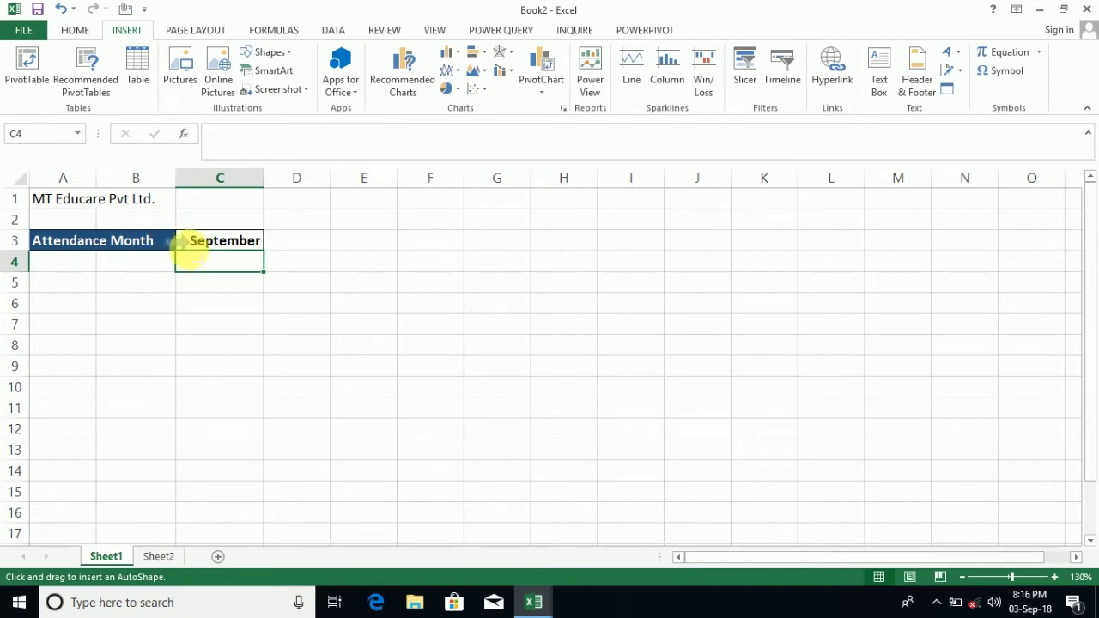
drag(190, 249, 165, 235)
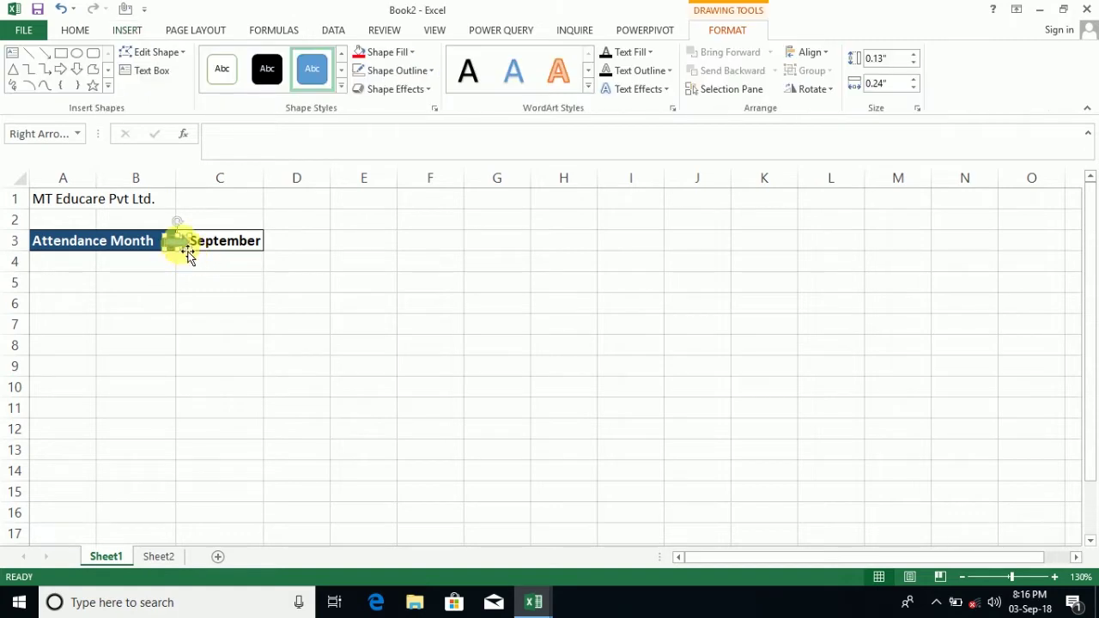
click(386, 53)
click(374, 200)
click(378, 71)
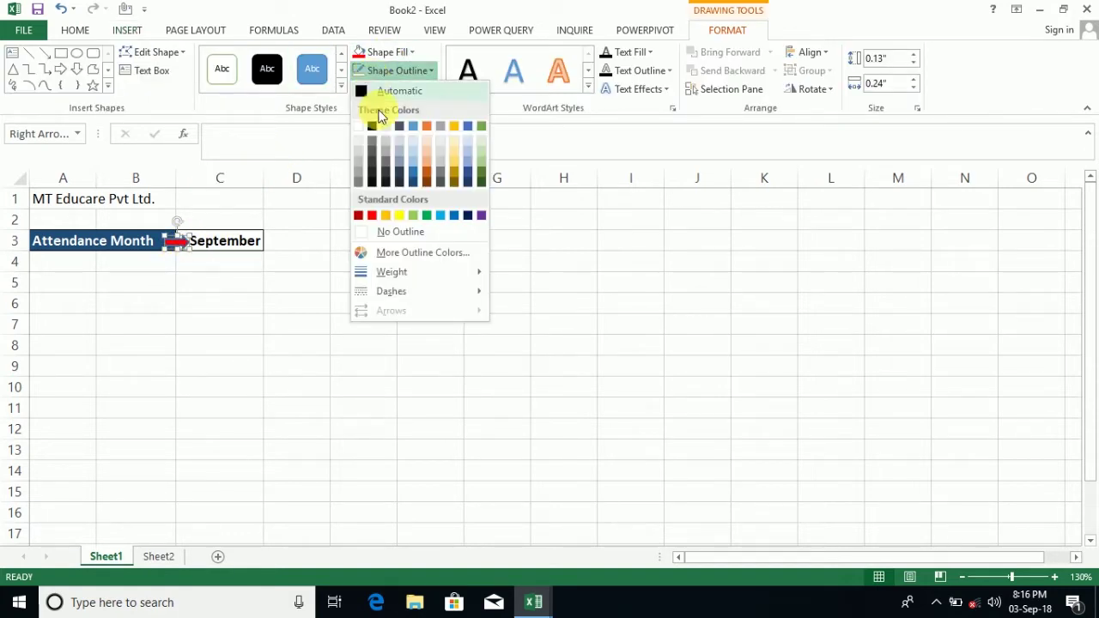
click(383, 230)
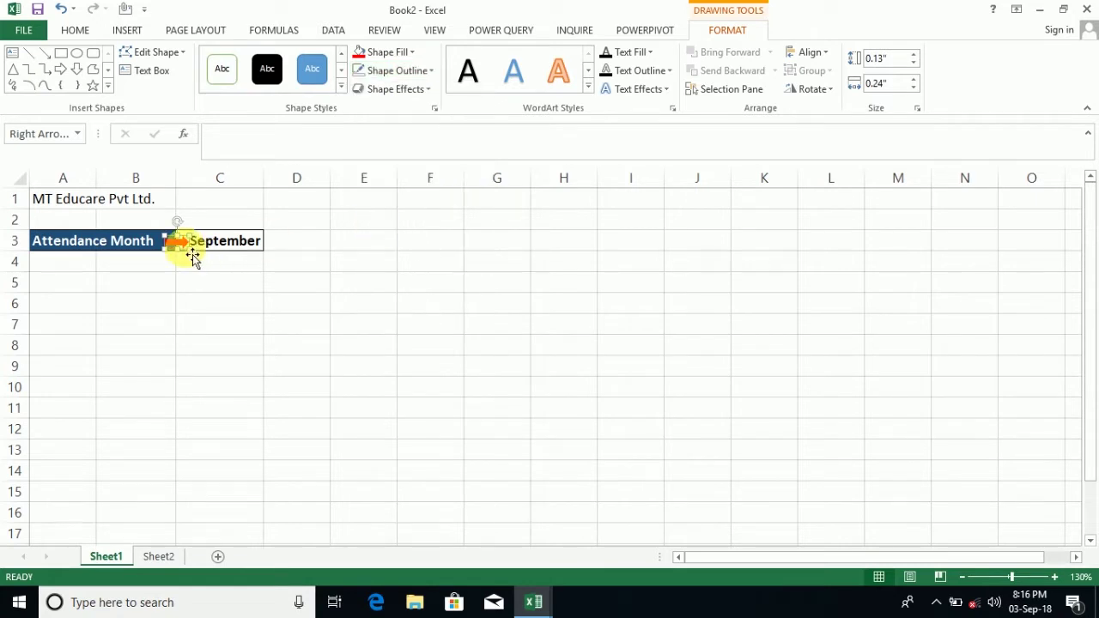
drag(192, 256, 190, 253)
click(201, 292)
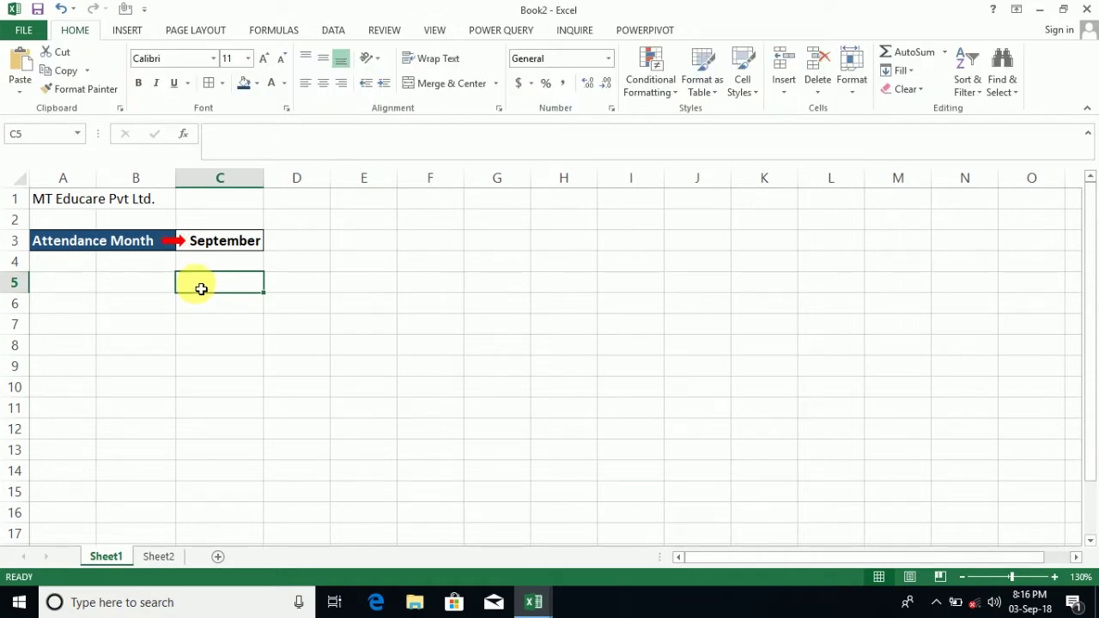
Enter the label 'Start Date' in E3.
click(247, 246)
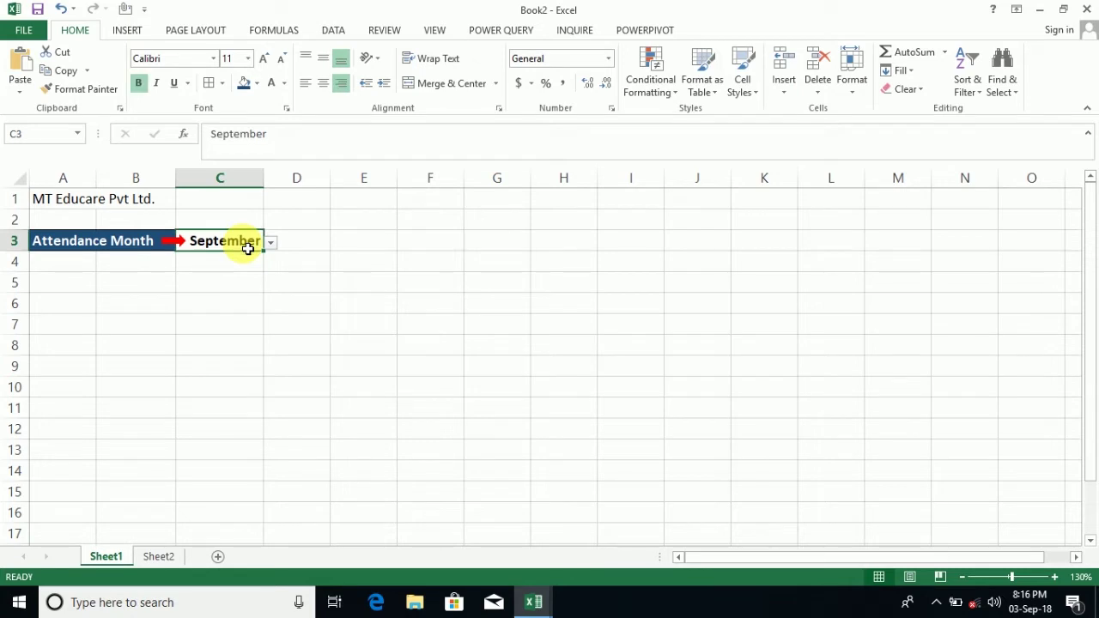
click(365, 252)
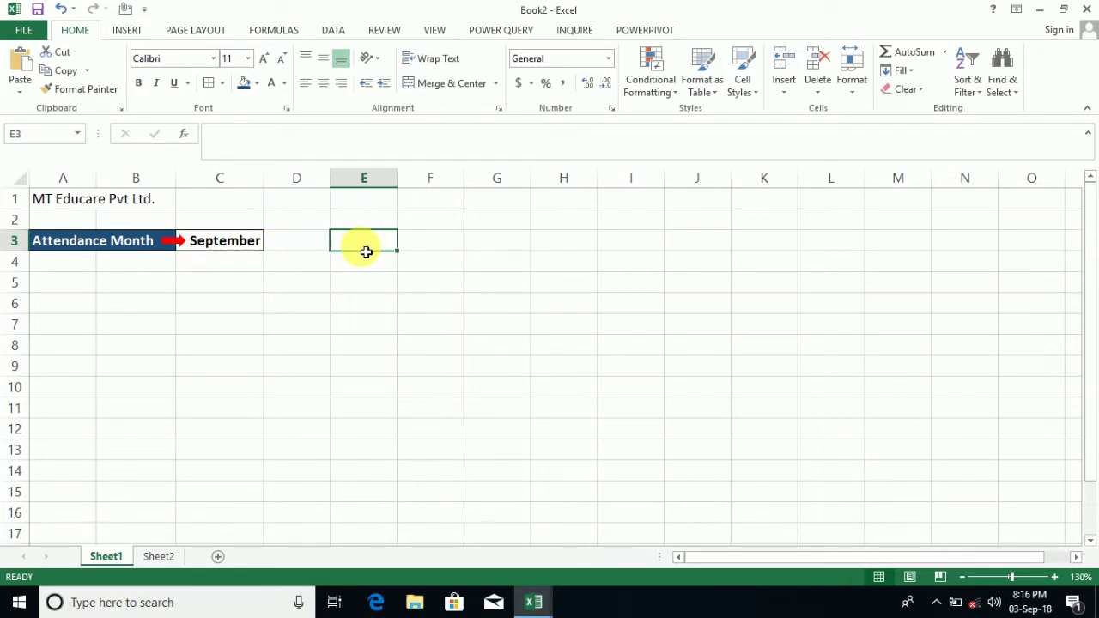
text(S)
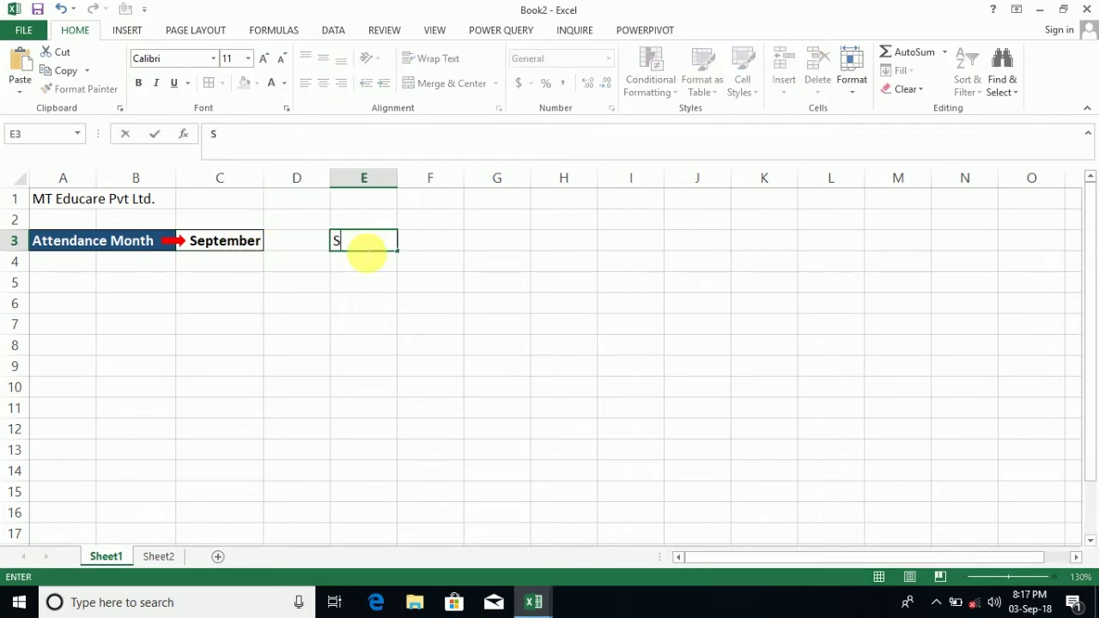
text(tart Date)
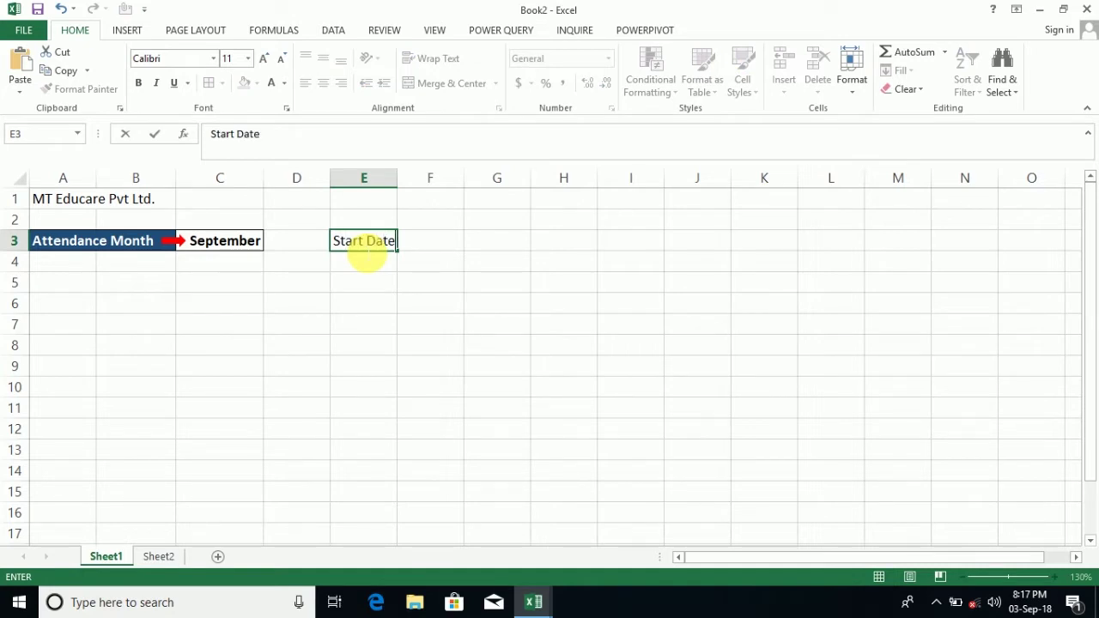
key(Tab)
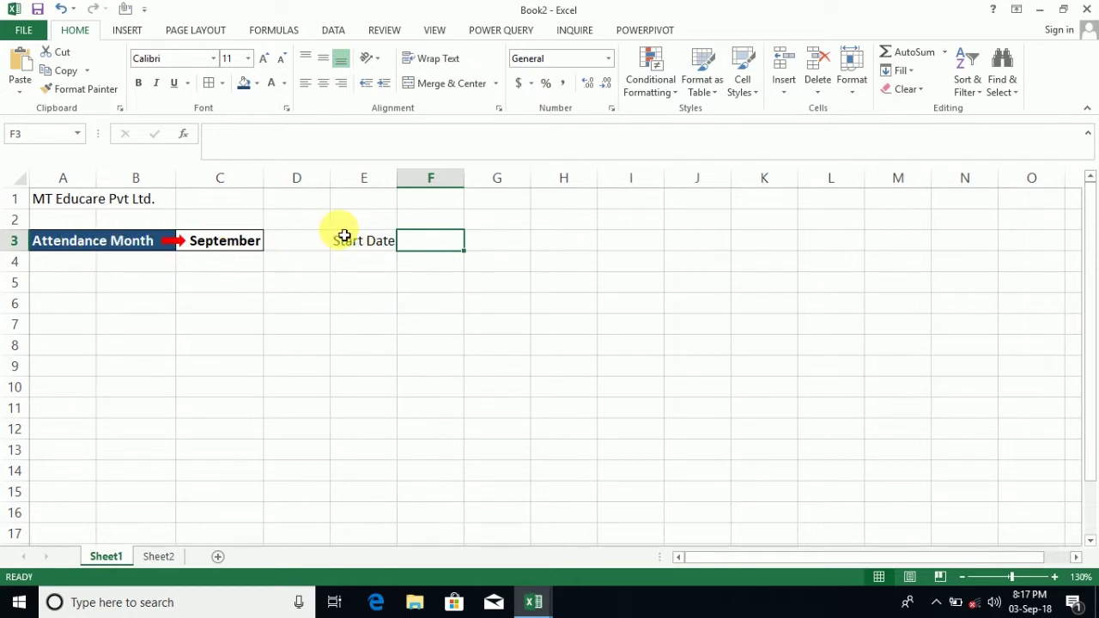
Copy Attendance Month's bold white-on-blue formatting onto Start Date and centre it.
click(91, 244)
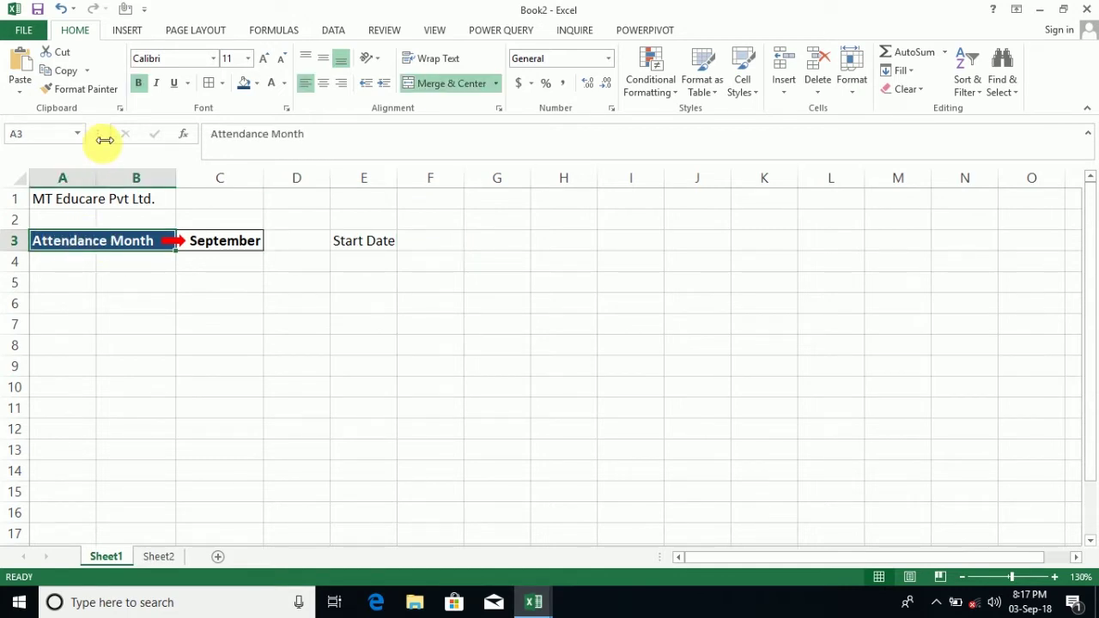
click(98, 92)
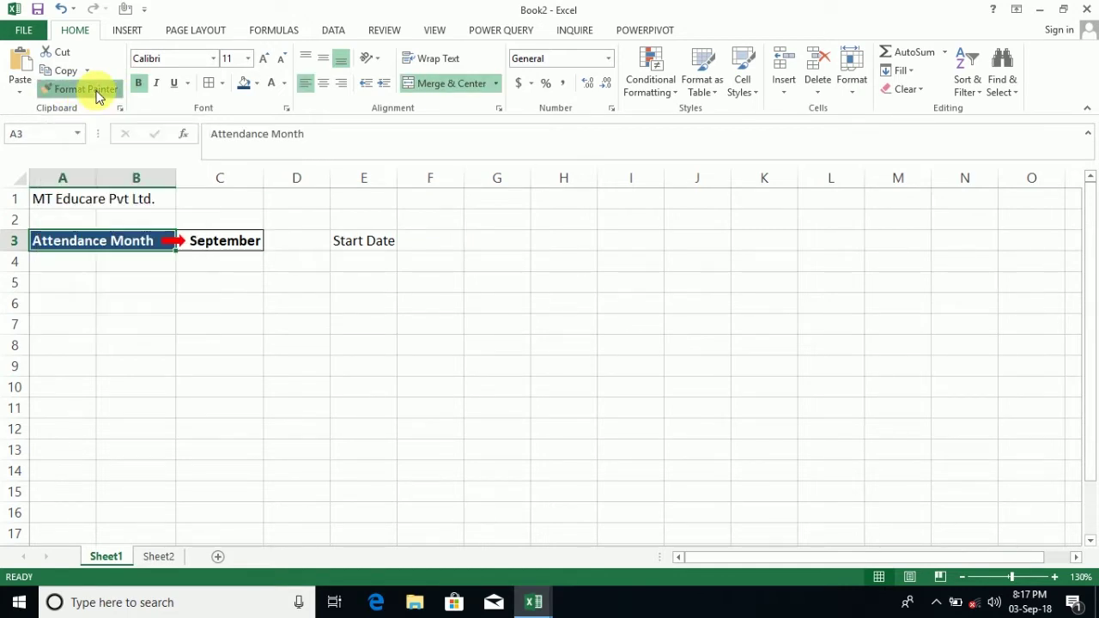
click(375, 248)
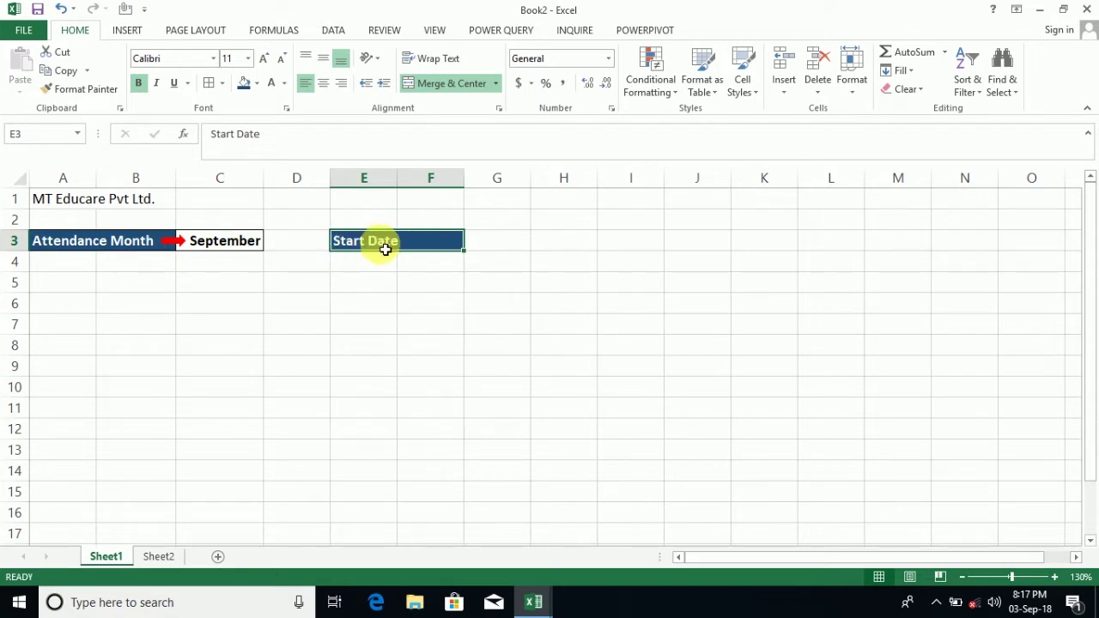
click(322, 86)
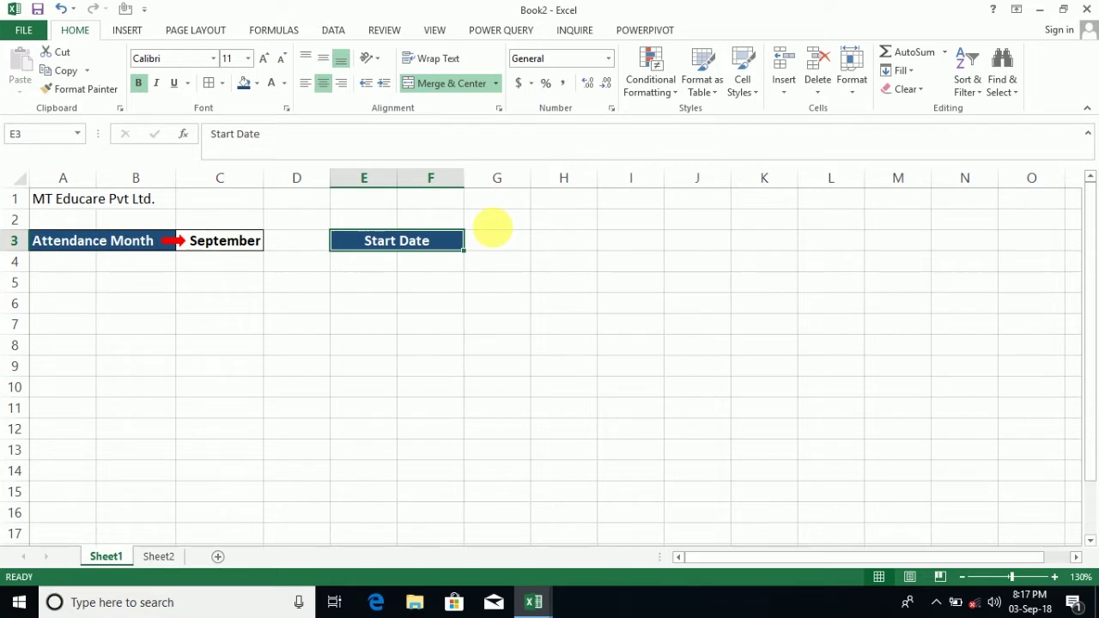
click(513, 248)
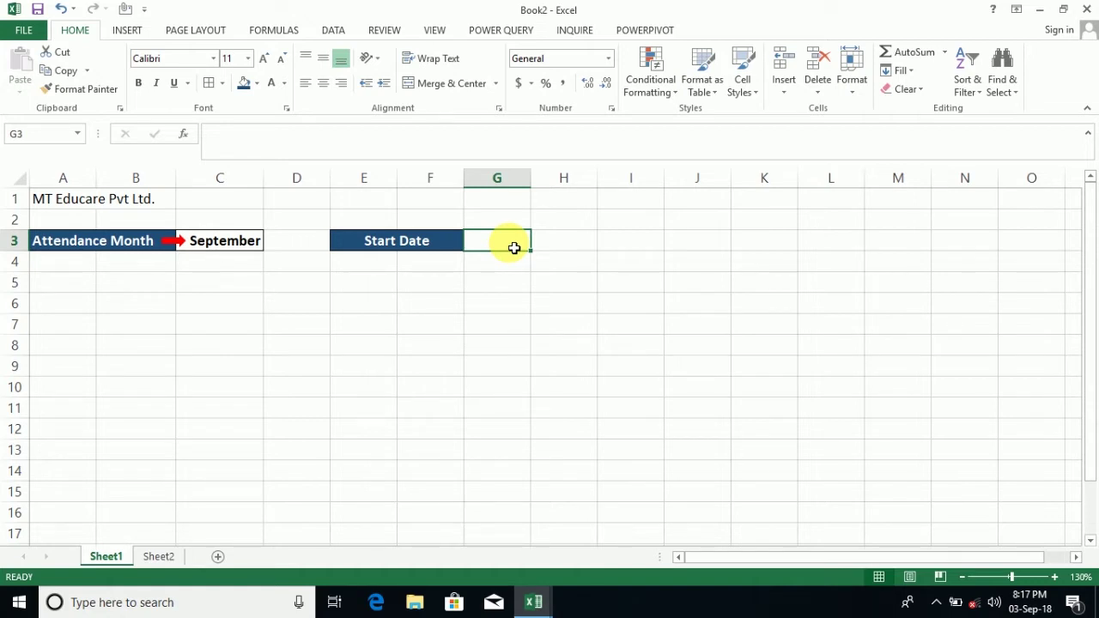
Enter =DATEVALUE(1&C3) in G3 so it returns the month's first day (43344).
text(=)
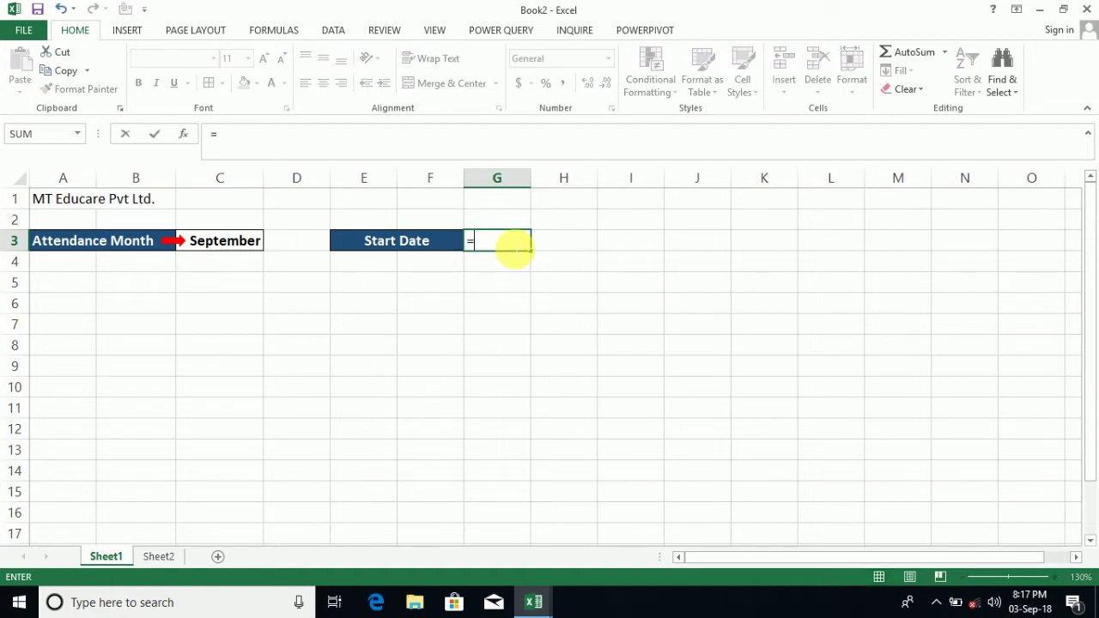
text(dateva)
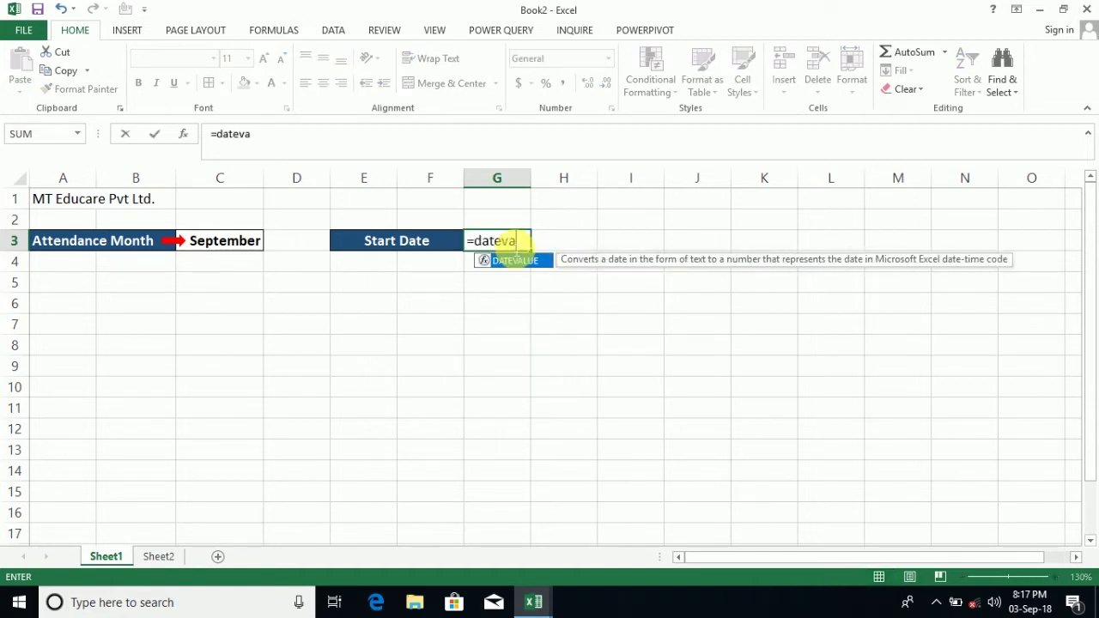
text(lue)
text((1$)
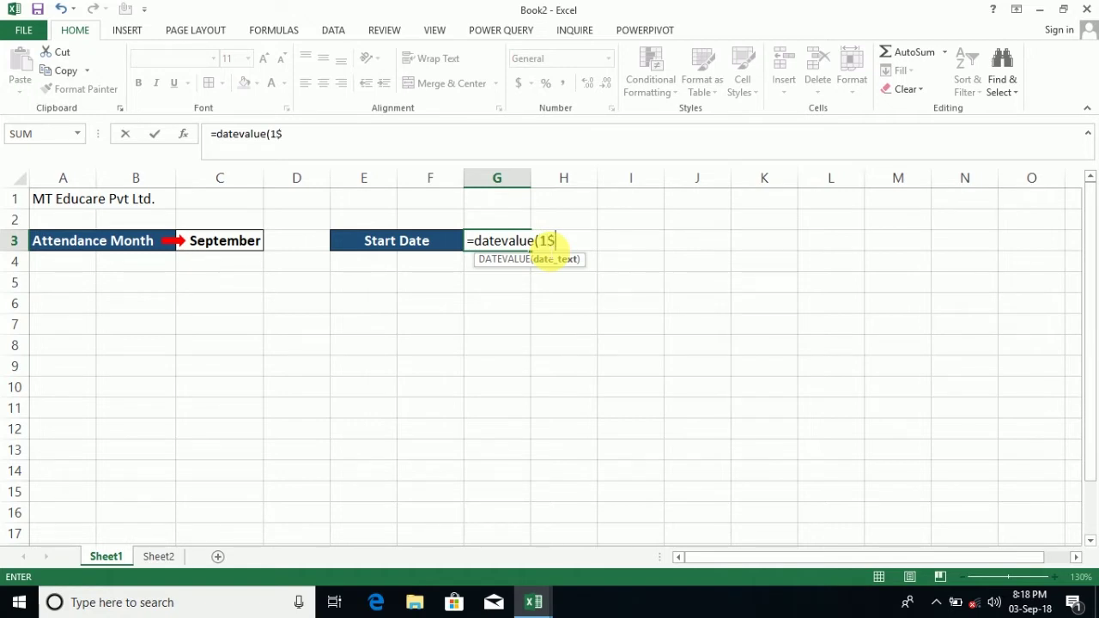
key(BackSpace)
text(&)
click(227, 245)
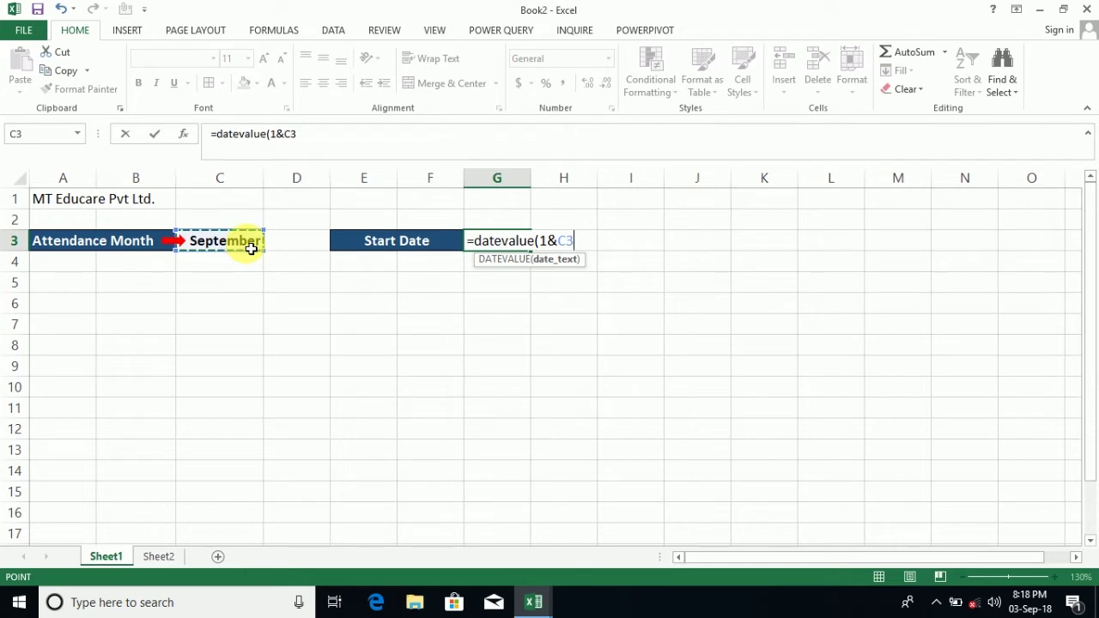
text())
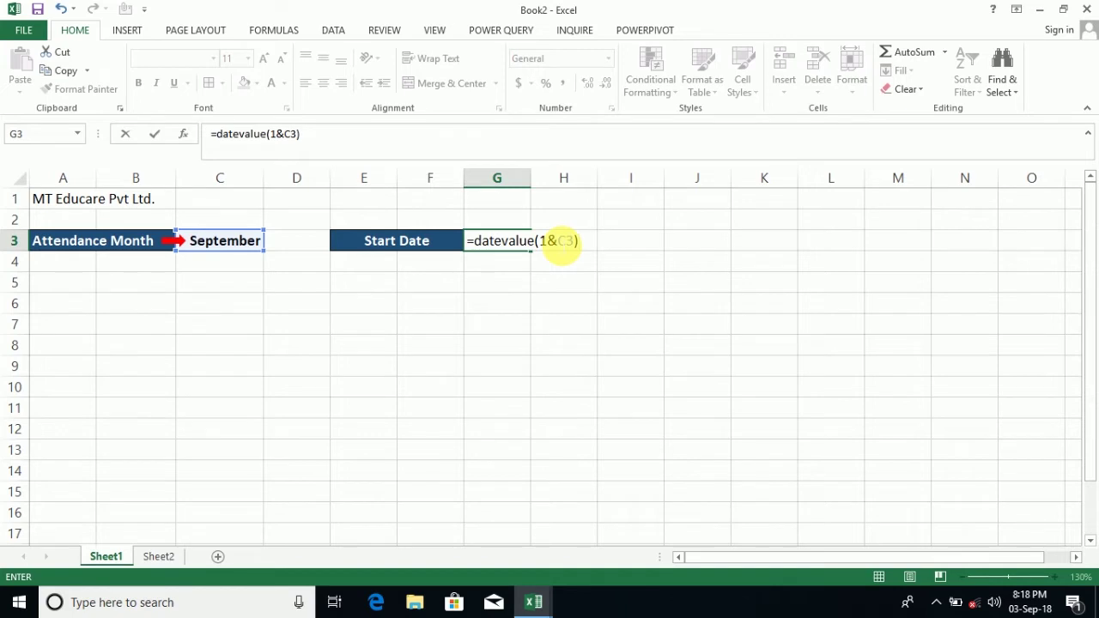
key(Return)
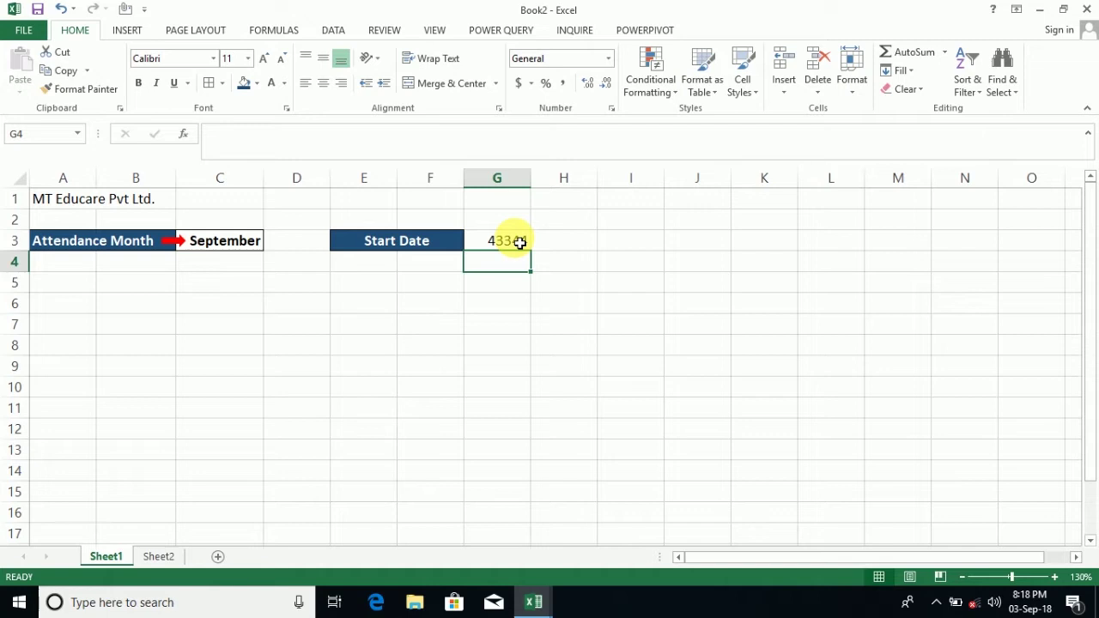
click(520, 243)
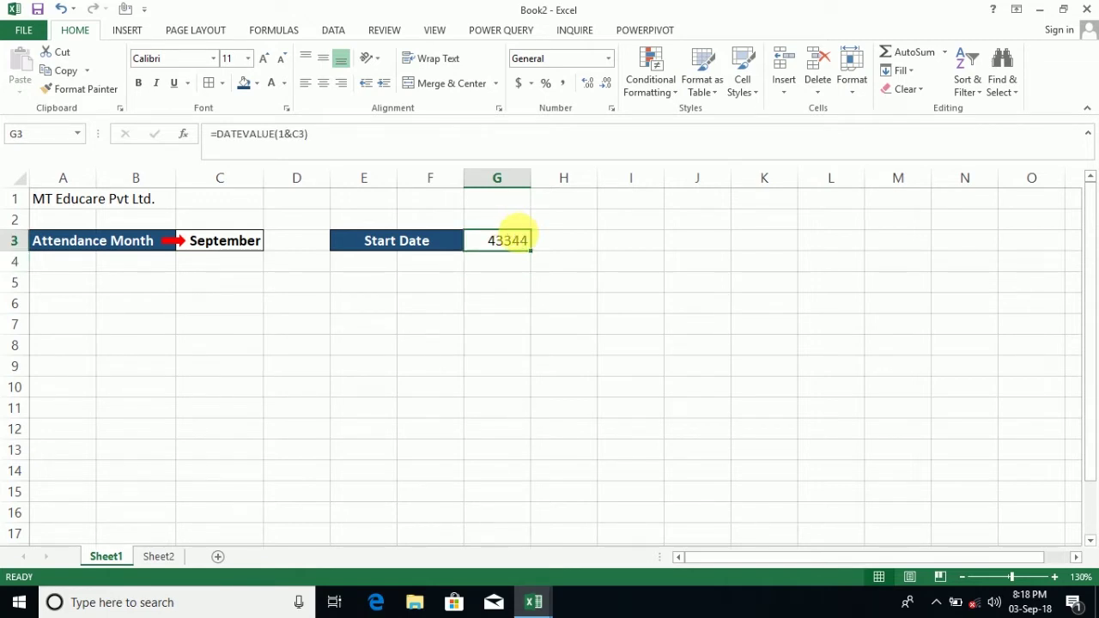
Format G3 with the 14-Mar-12 date style so it reads 1-Sep-18.
click(611, 110)
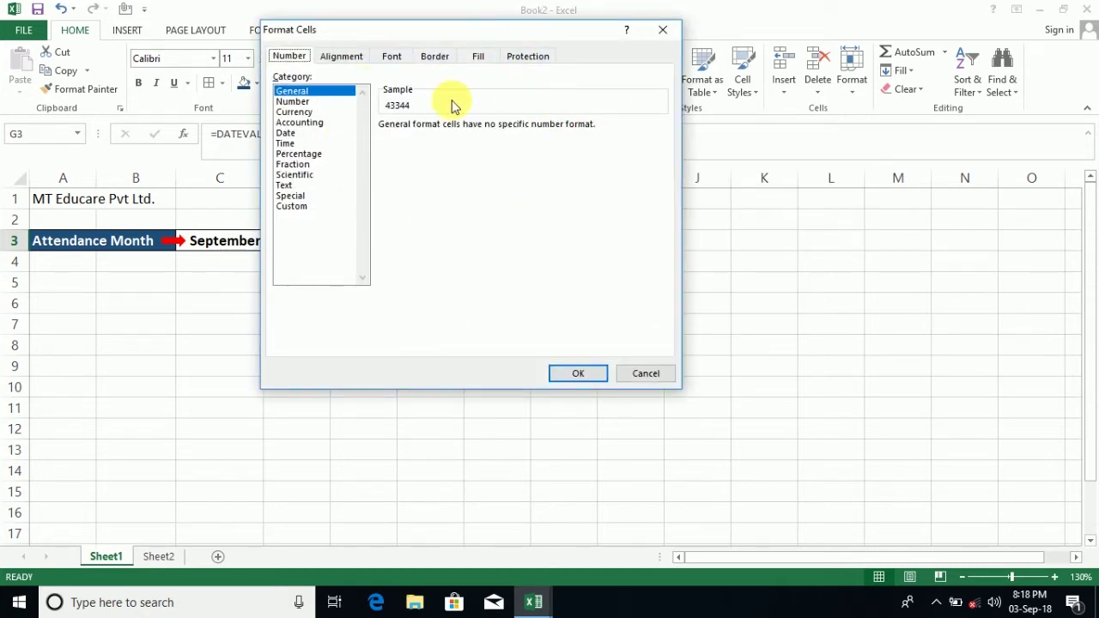
click(286, 134)
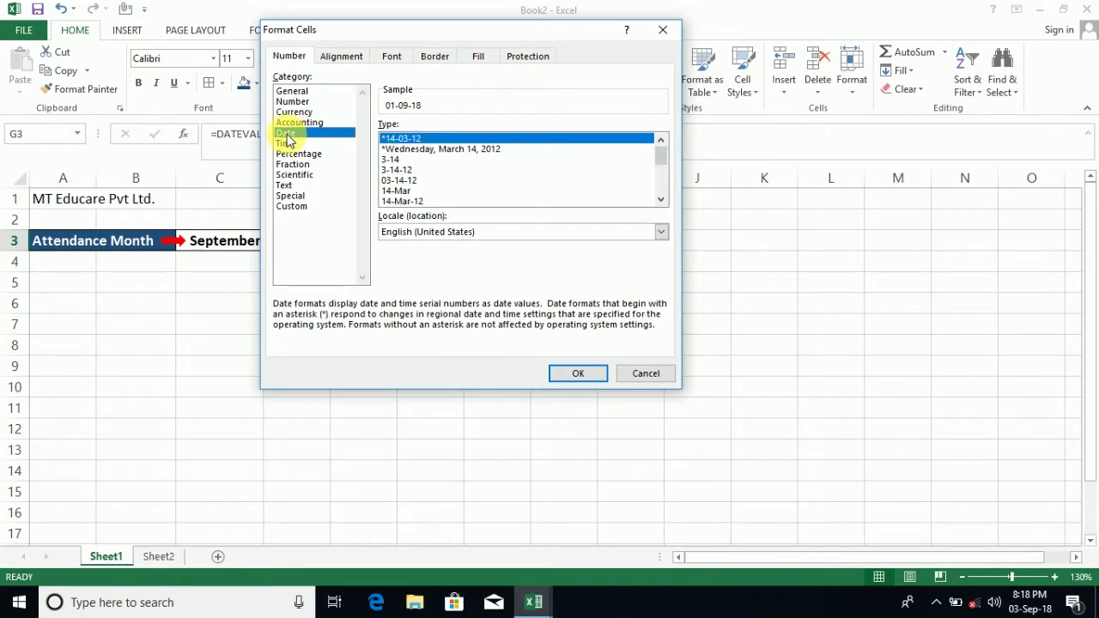
click(415, 200)
click(576, 375)
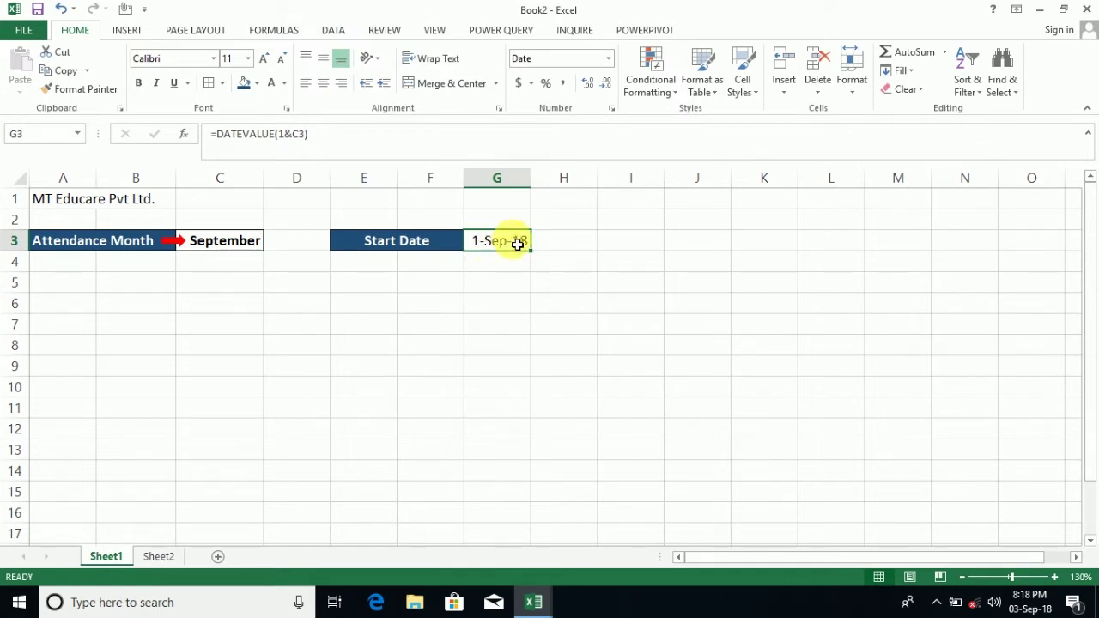
Merge and centre G3:H3, make it bold, and add a border.
drag(517, 244, 549, 246)
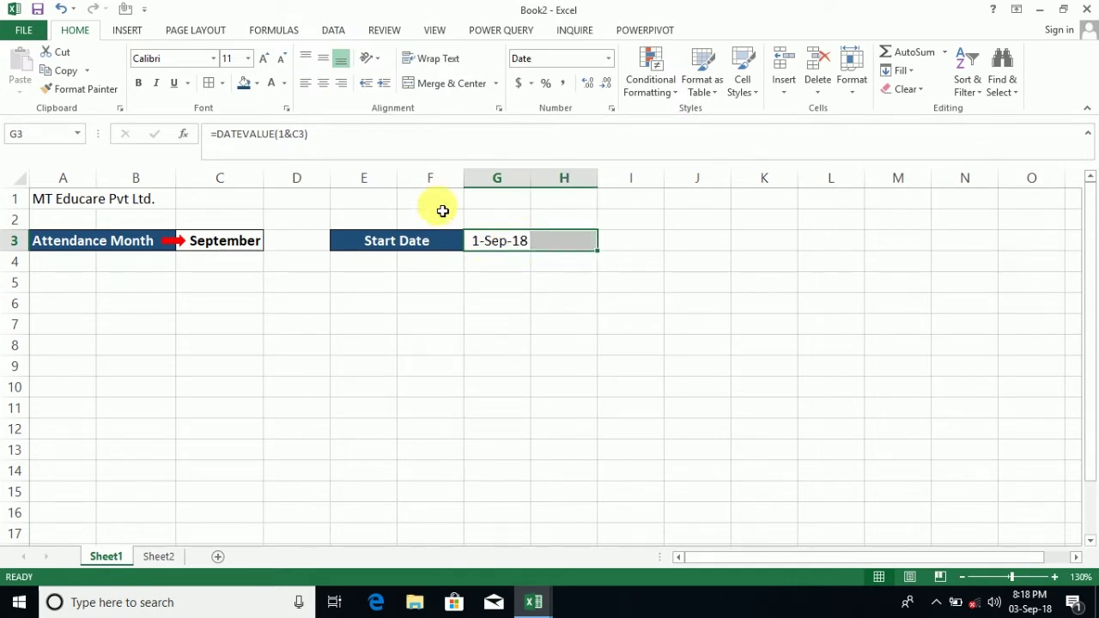
click(447, 82)
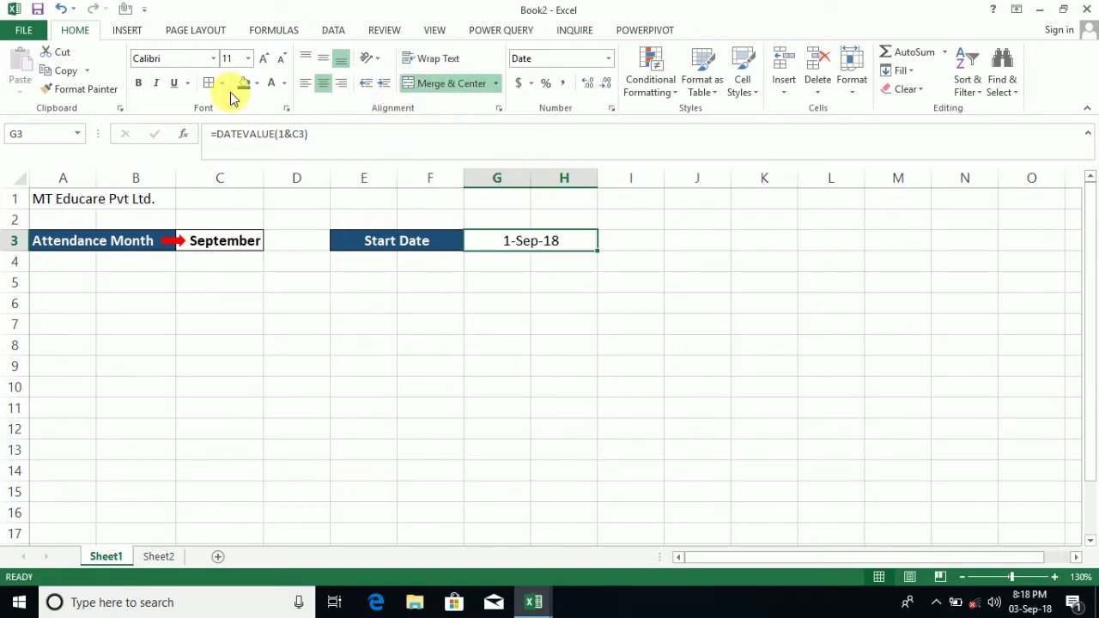
click(141, 83)
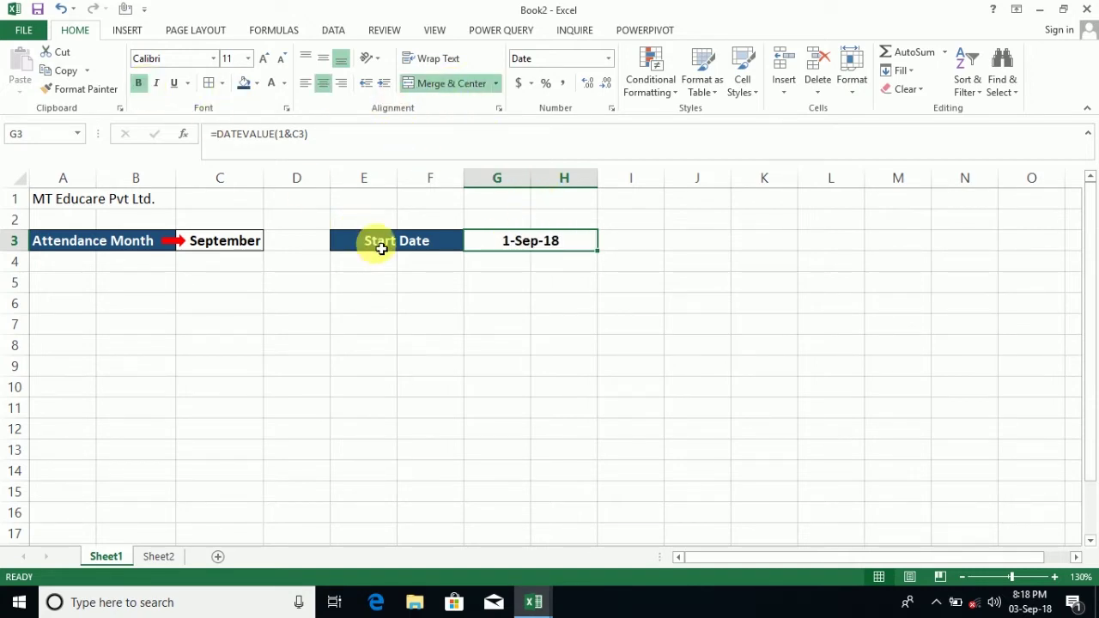
click(208, 83)
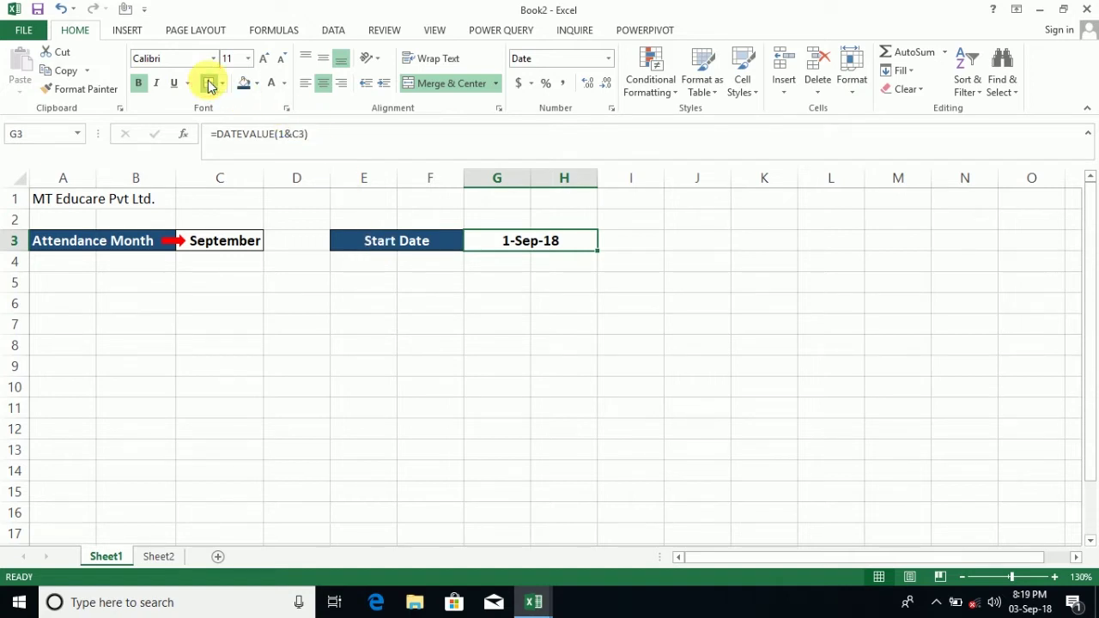
click(484, 290)
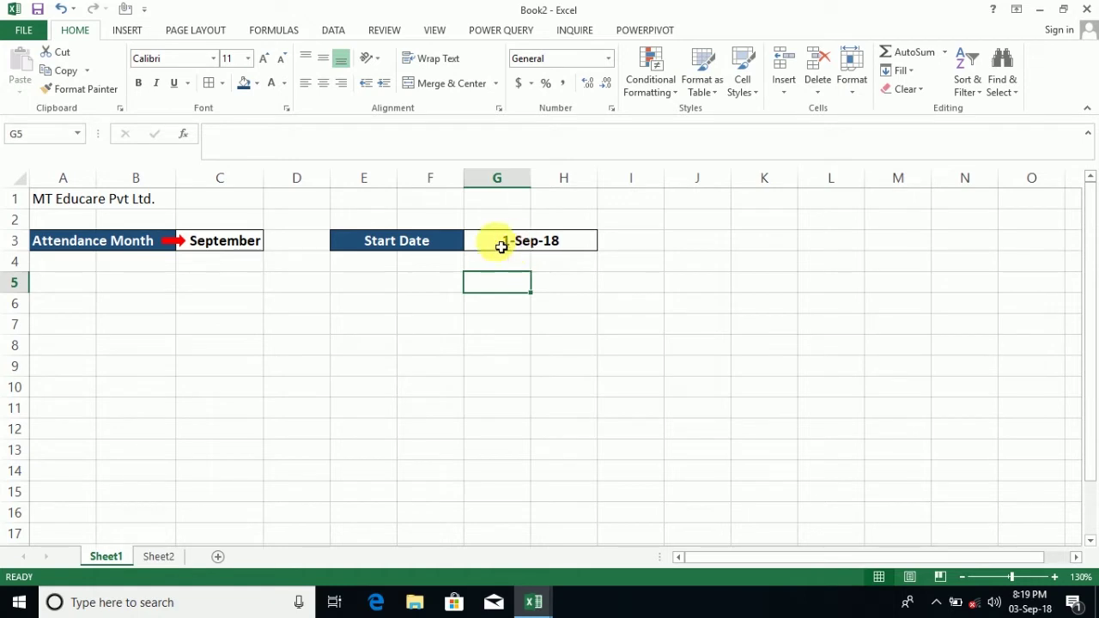
Switch the C3 month to October, then back to June, so the start date shows 1-Jun-18.
click(213, 247)
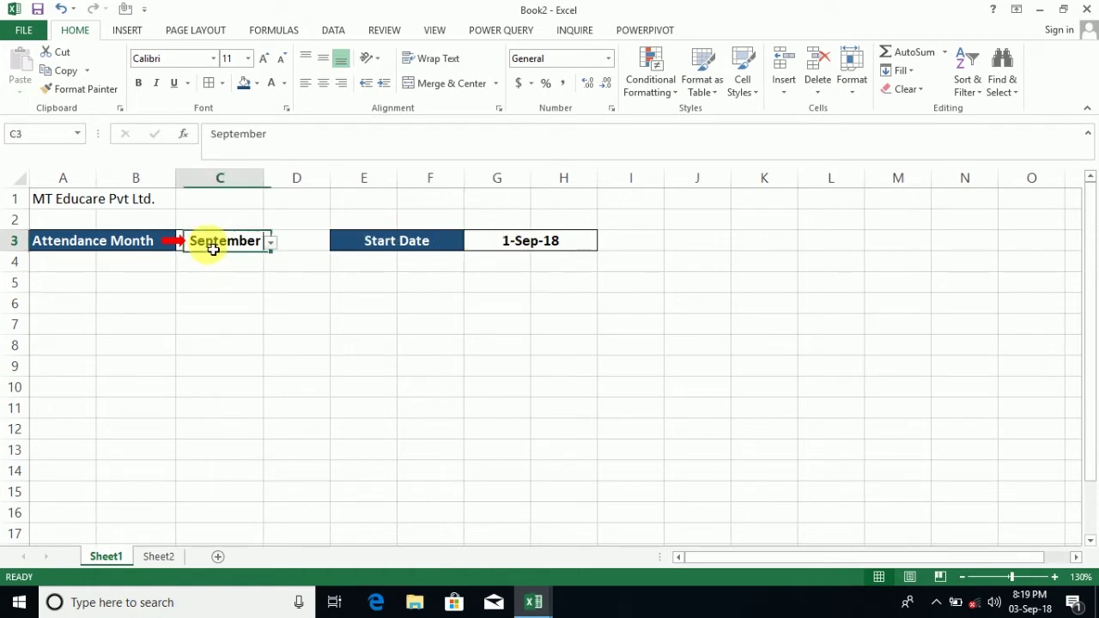
click(269, 243)
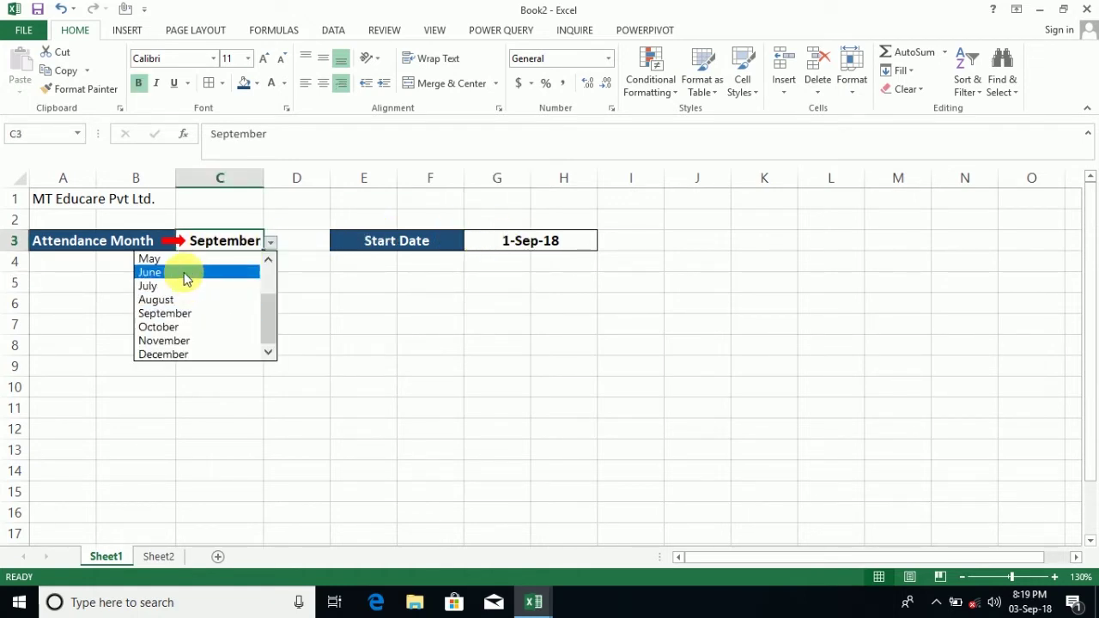
key(Escape)
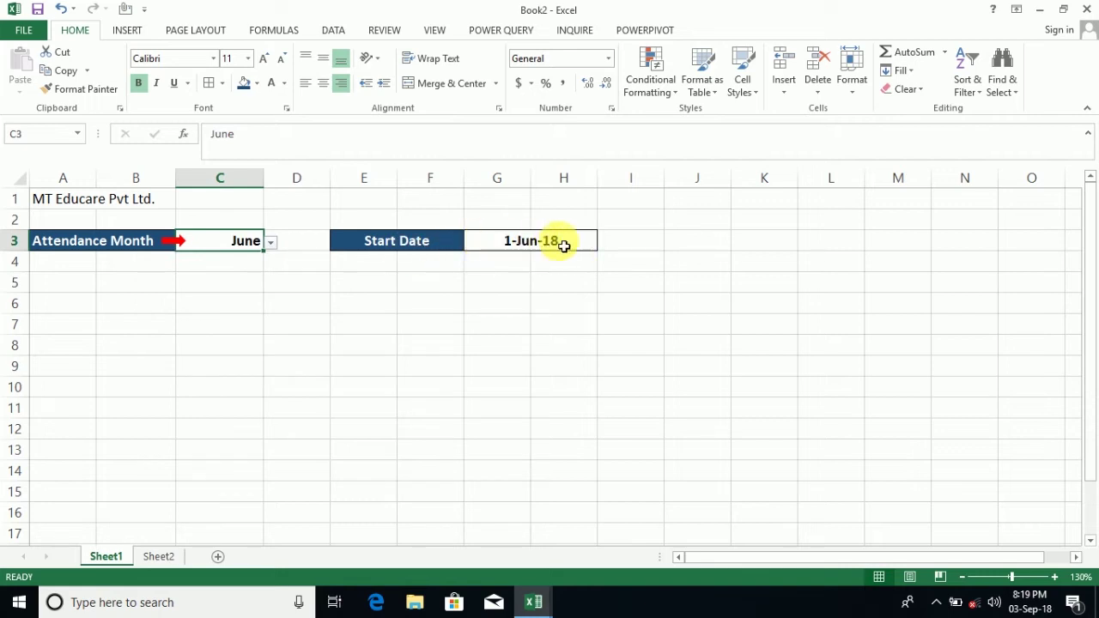
click(269, 244)
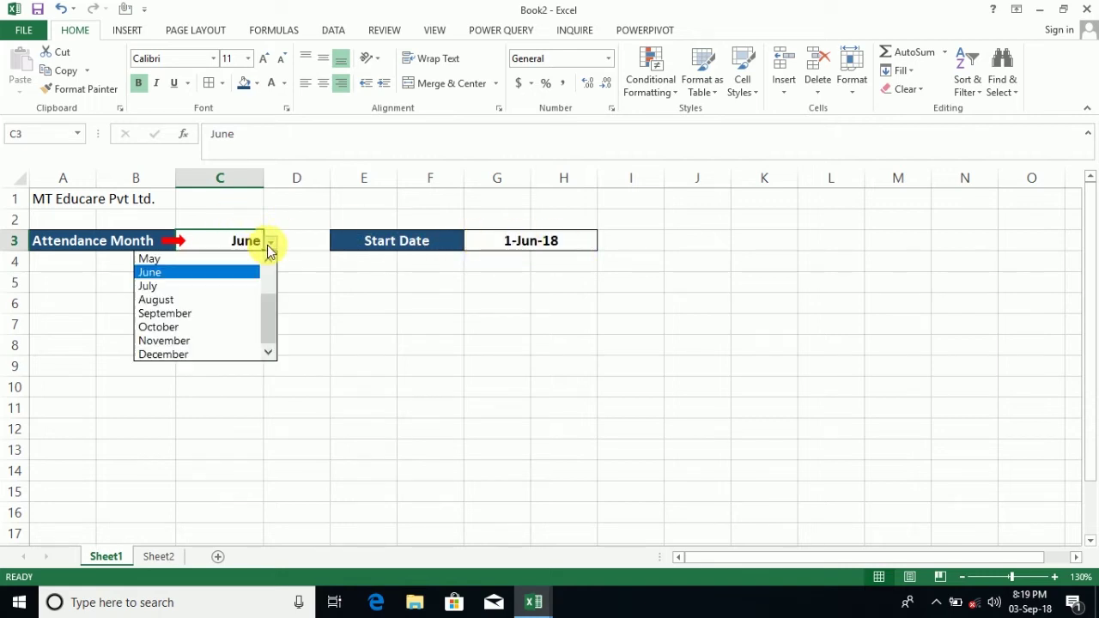
click(211, 328)
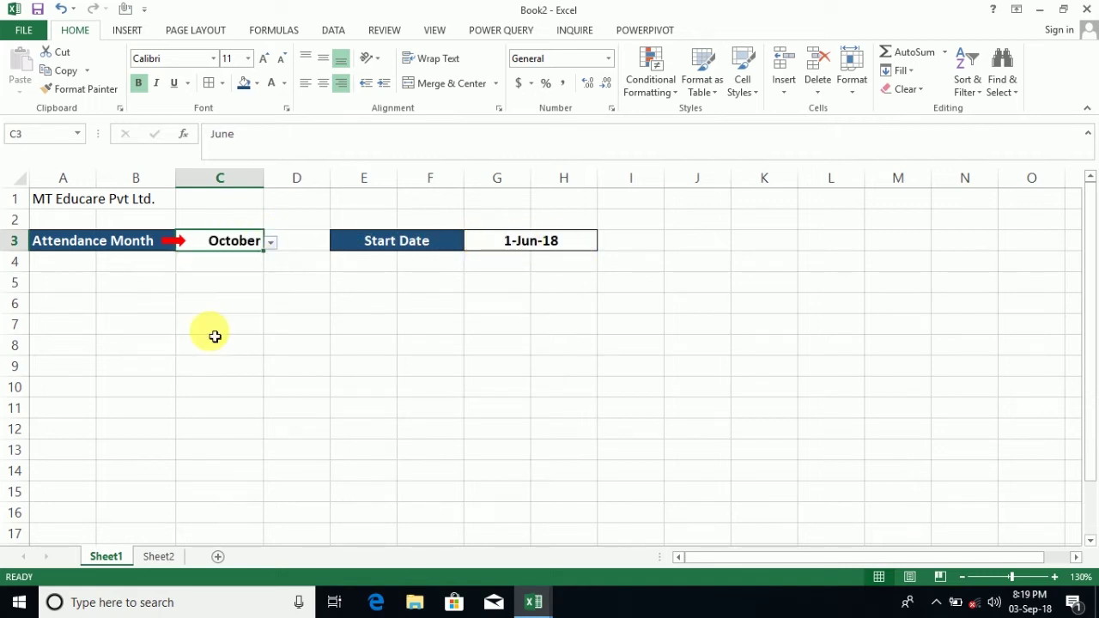
click(271, 244)
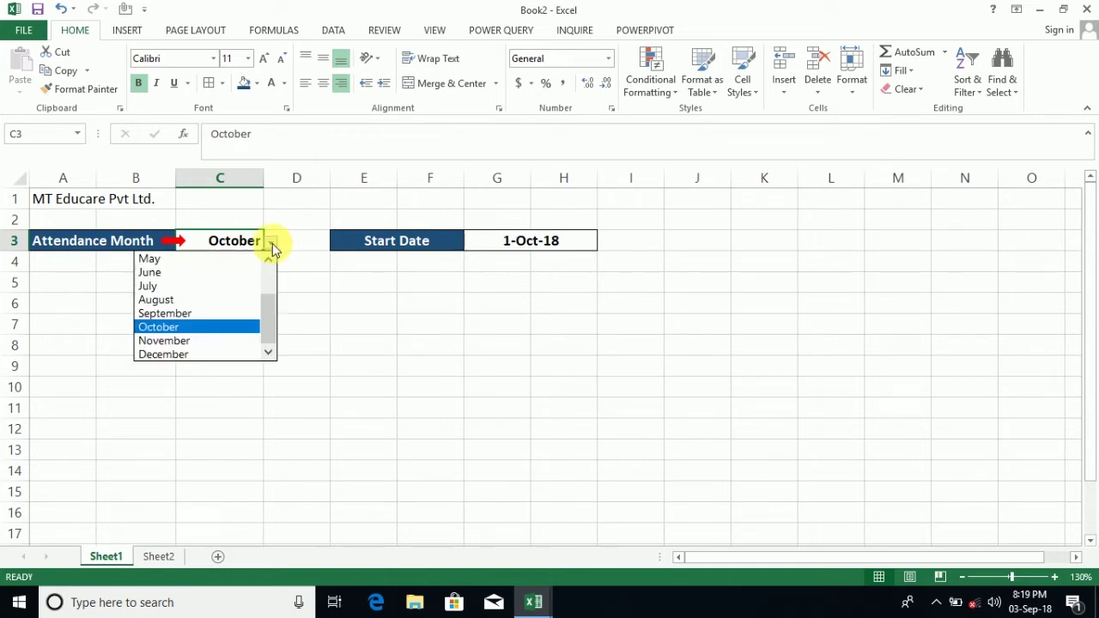
click(198, 273)
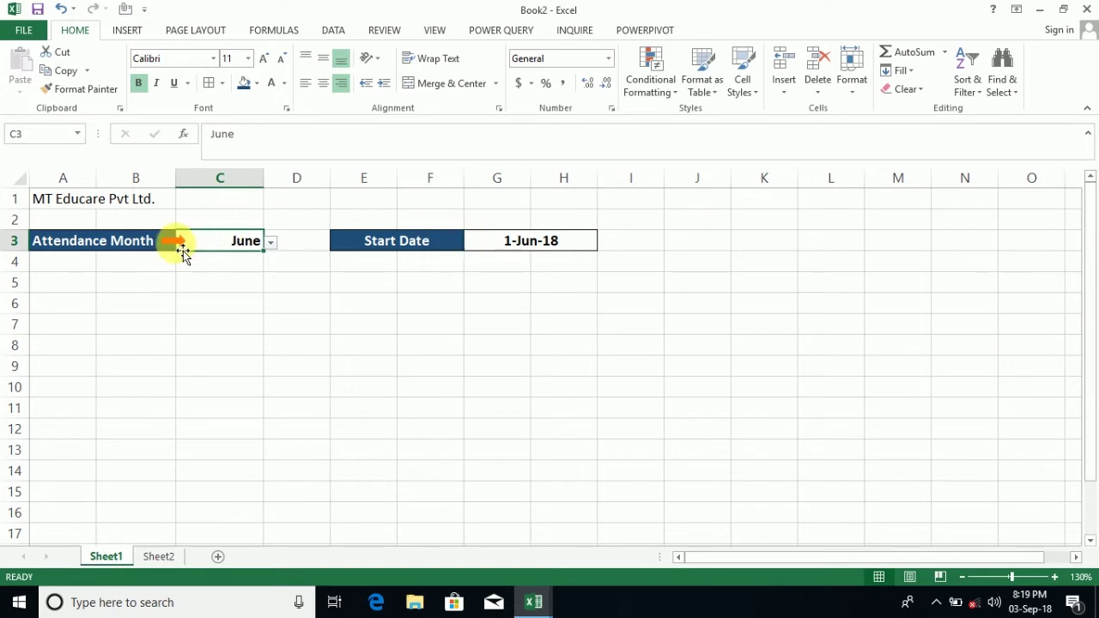
click(182, 249)
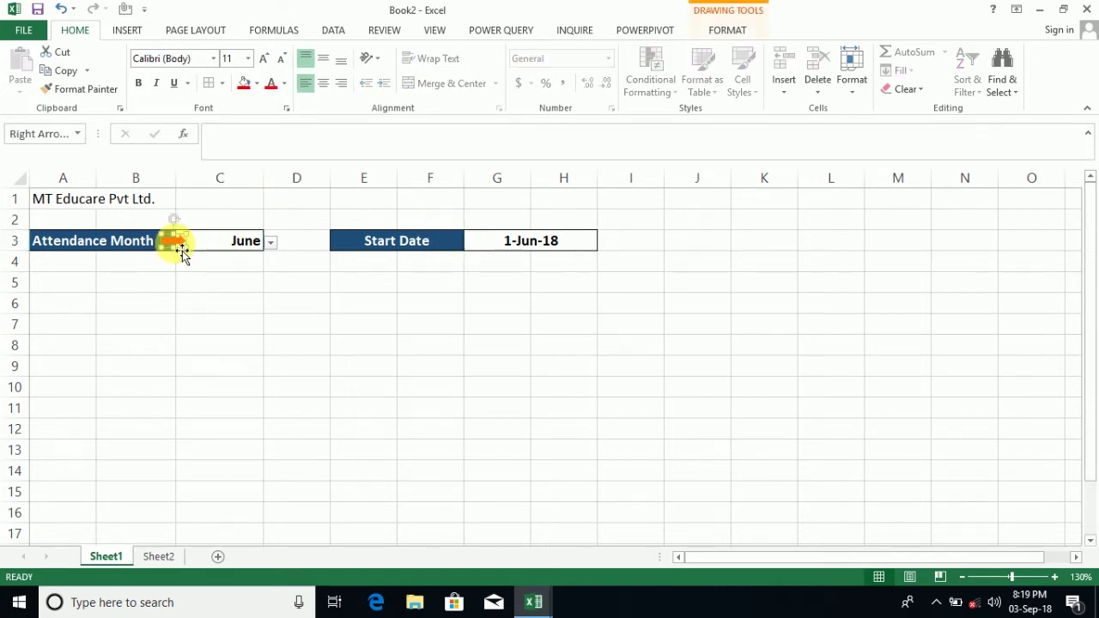
Duplicate the red arrow with Ctrl+D and place the copy before the start date.
key(ctrl+d)
mouse_move(201, 270)
mouse_down()
mouse_move(340, 234)
mouse_move(471, 243)
mouse_up()
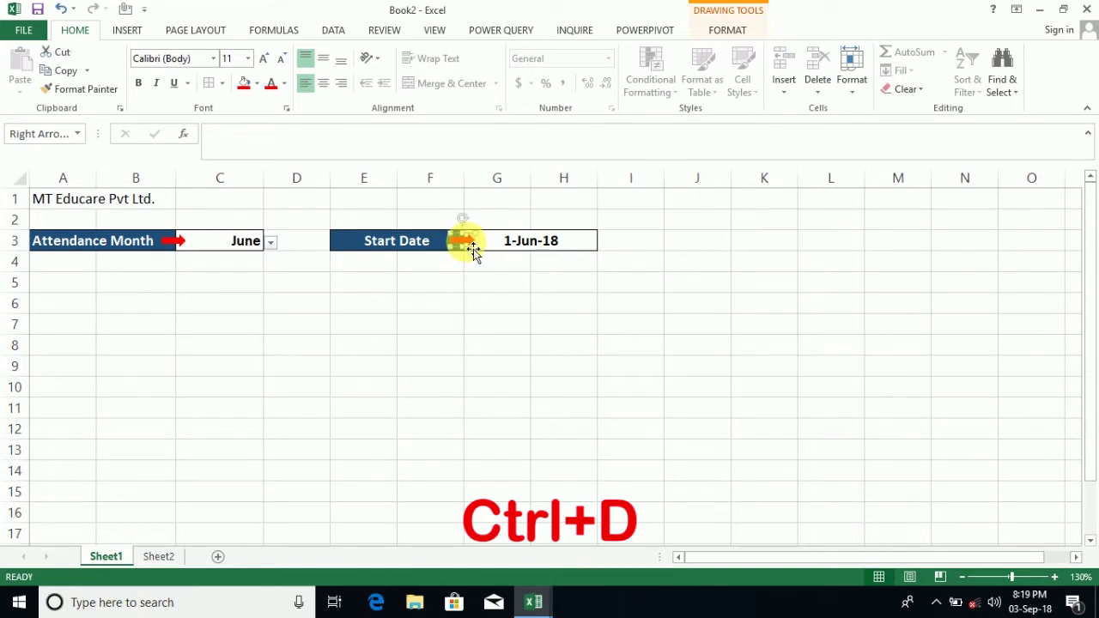
click(500, 302)
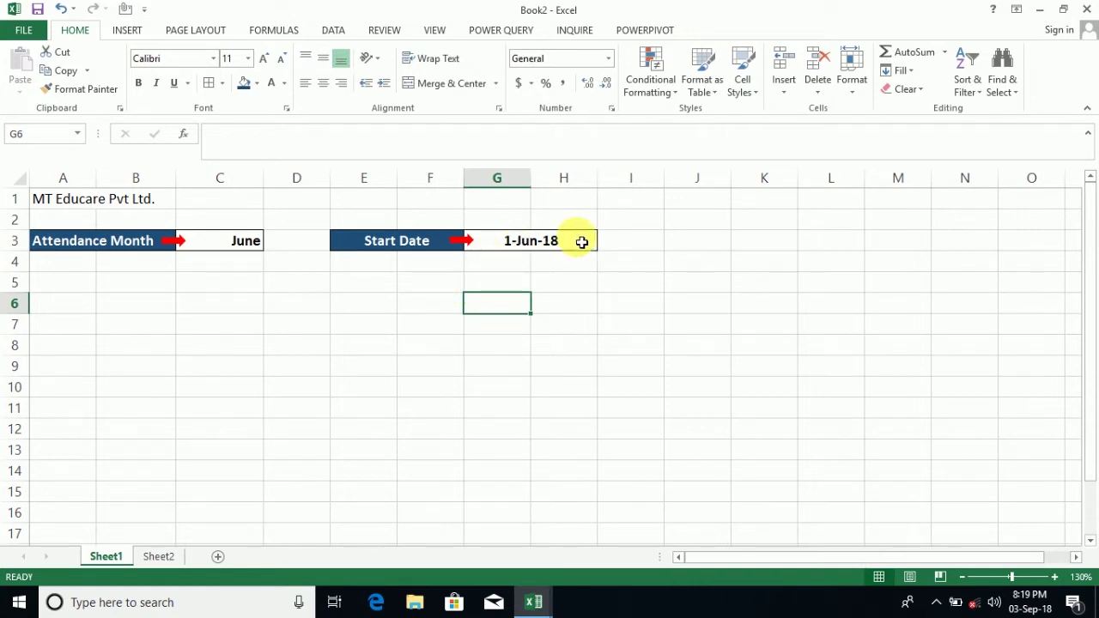
Type the label 'End Date' in J3.
click(704, 249)
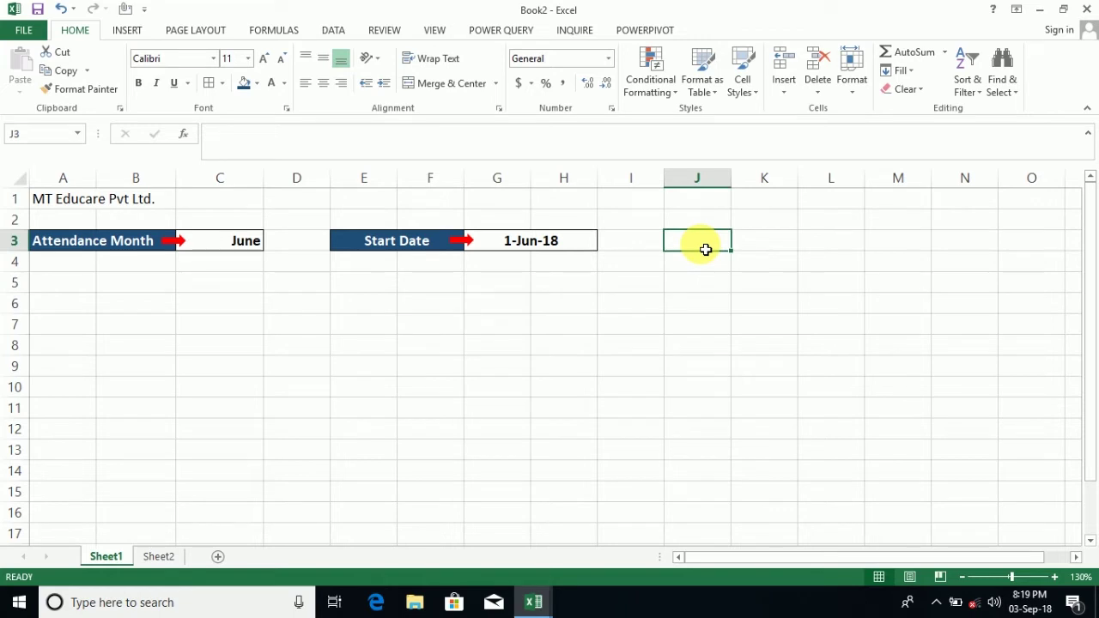
text(End dA)
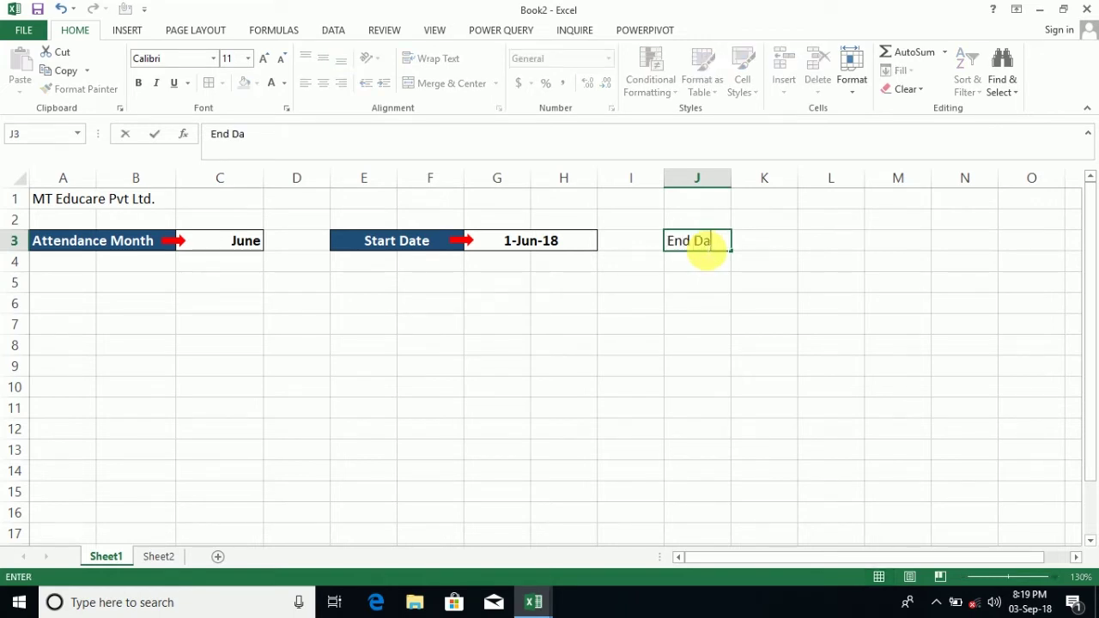
click(712, 281)
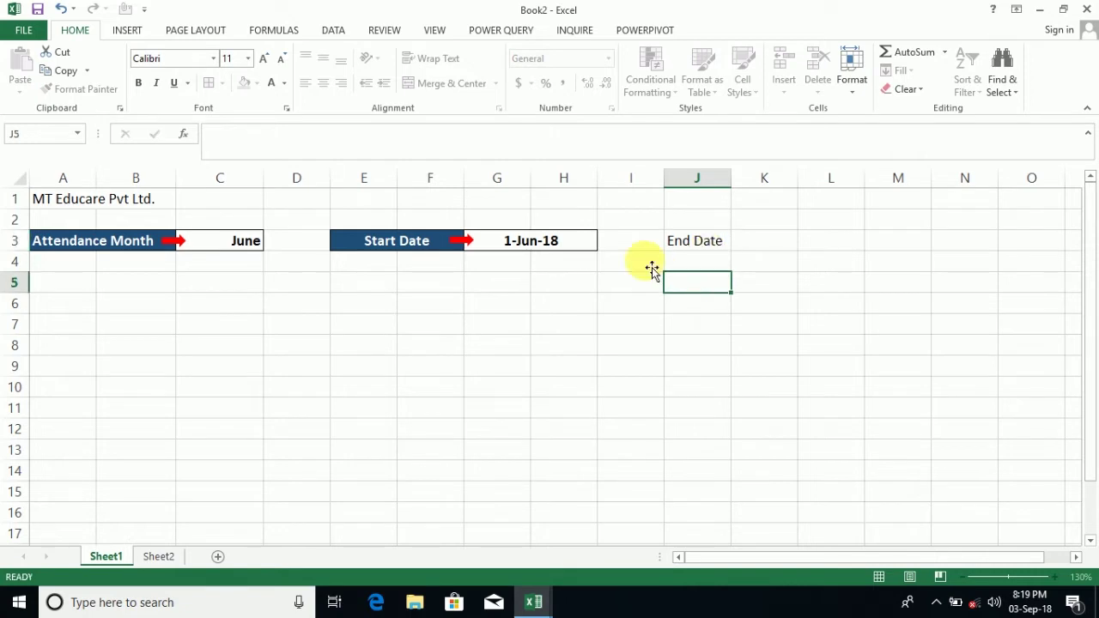
Copy the Start Date label's formatting onto the End Date label across J3:K3.
click(377, 246)
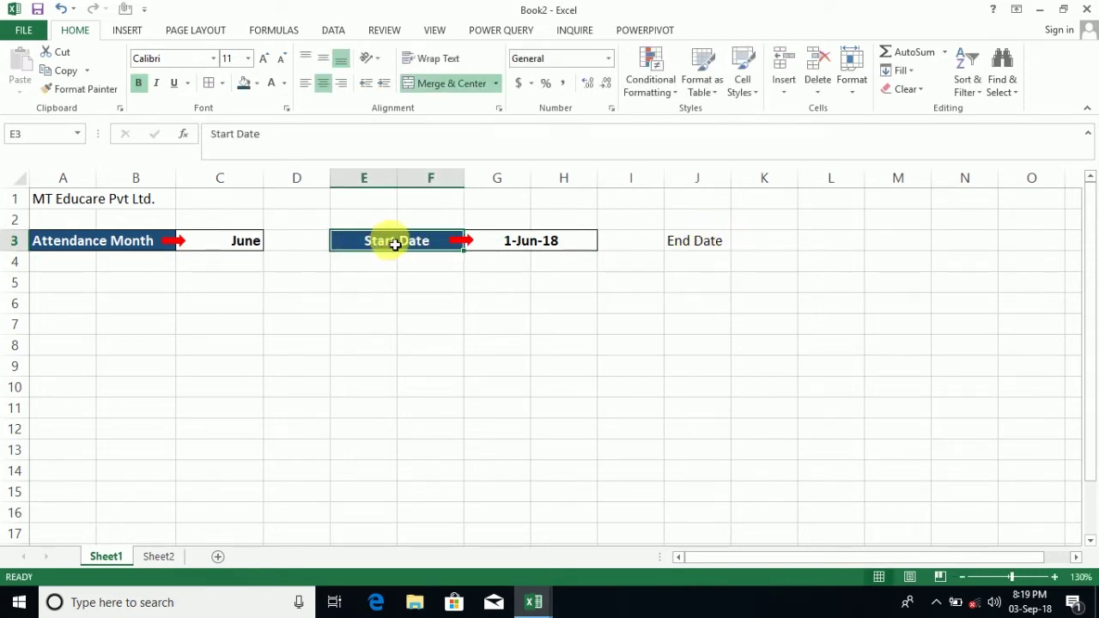
click(93, 88)
click(696, 241)
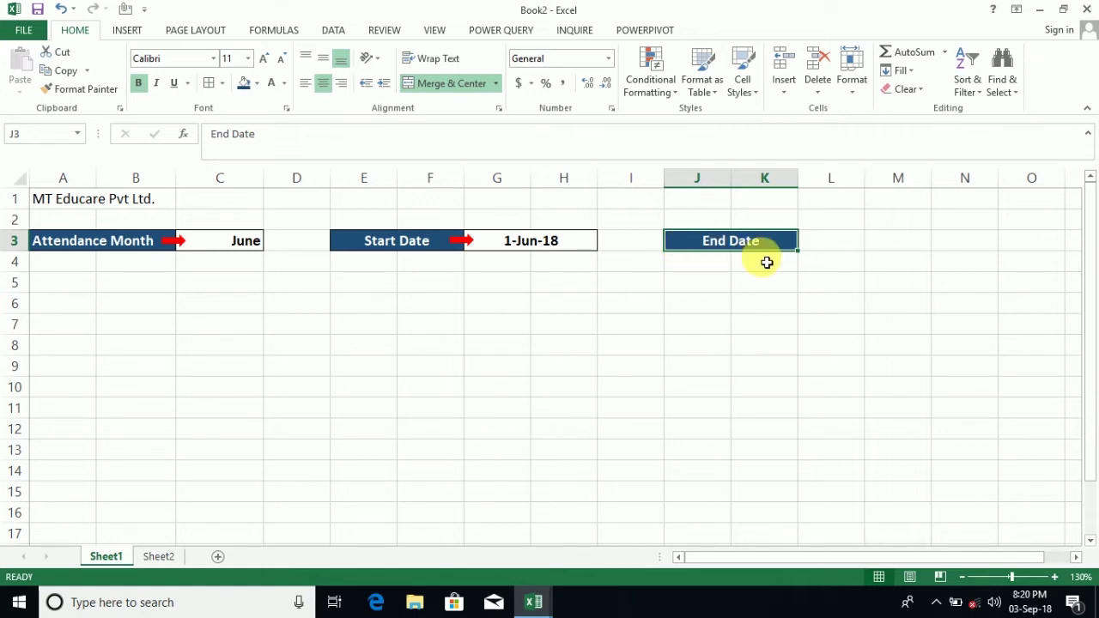
click(826, 242)
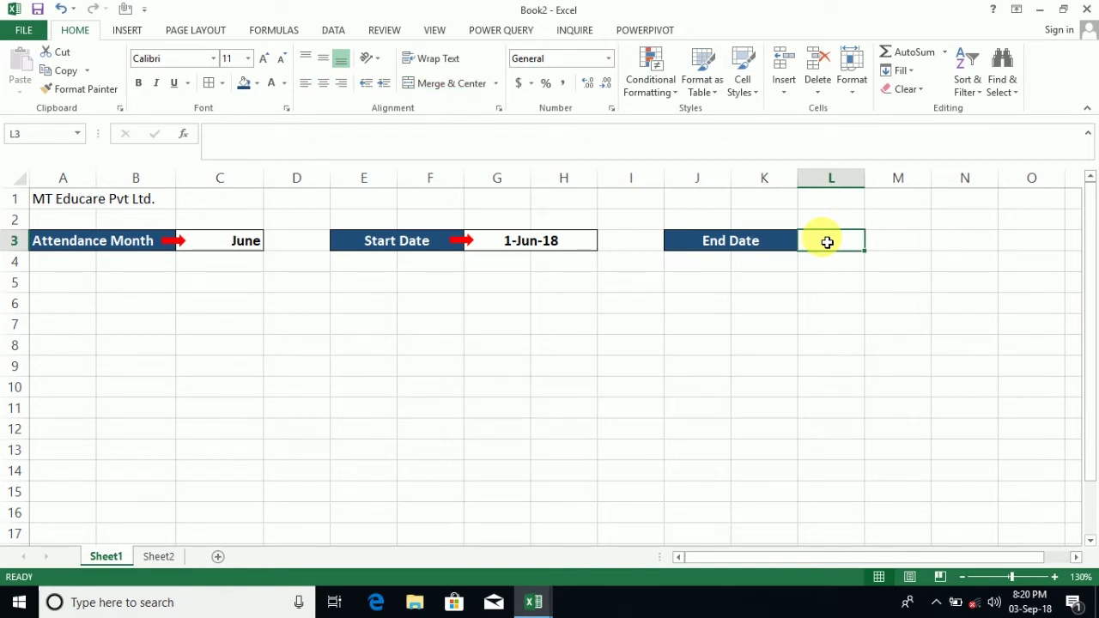
text(=)
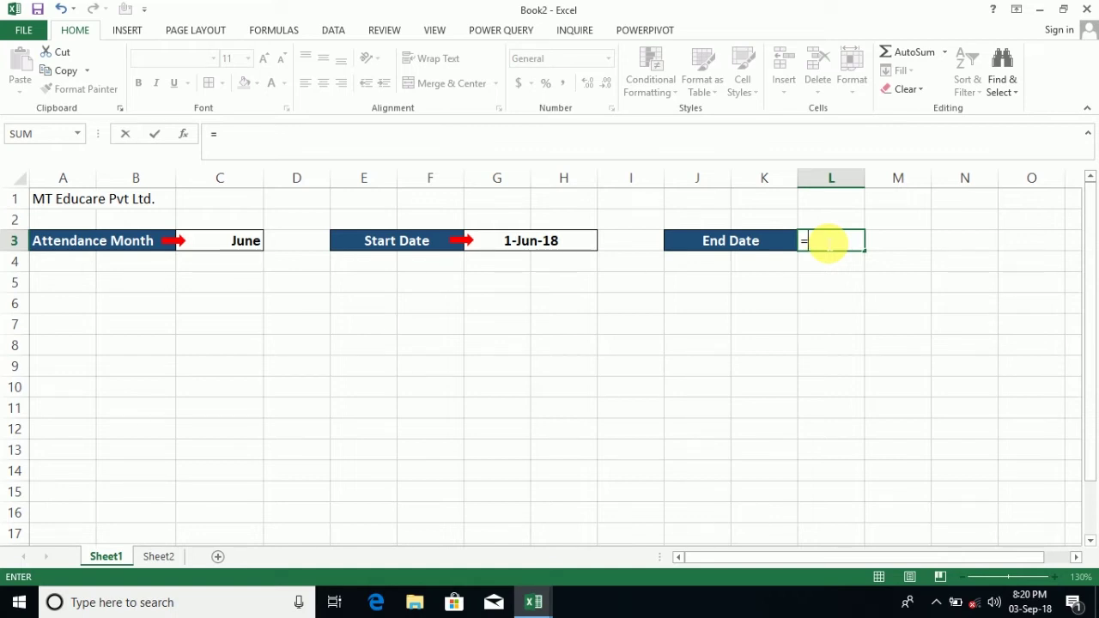
Enter =EOMONTH(G3,0) in L3 to get the month's last day.
text(eomonth)
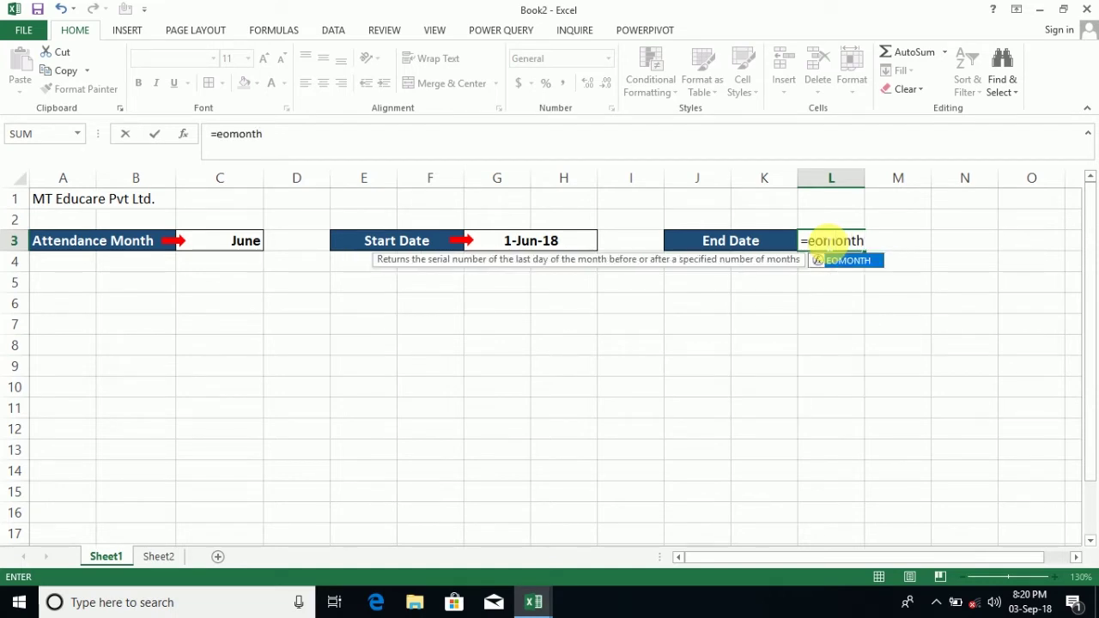
text(()
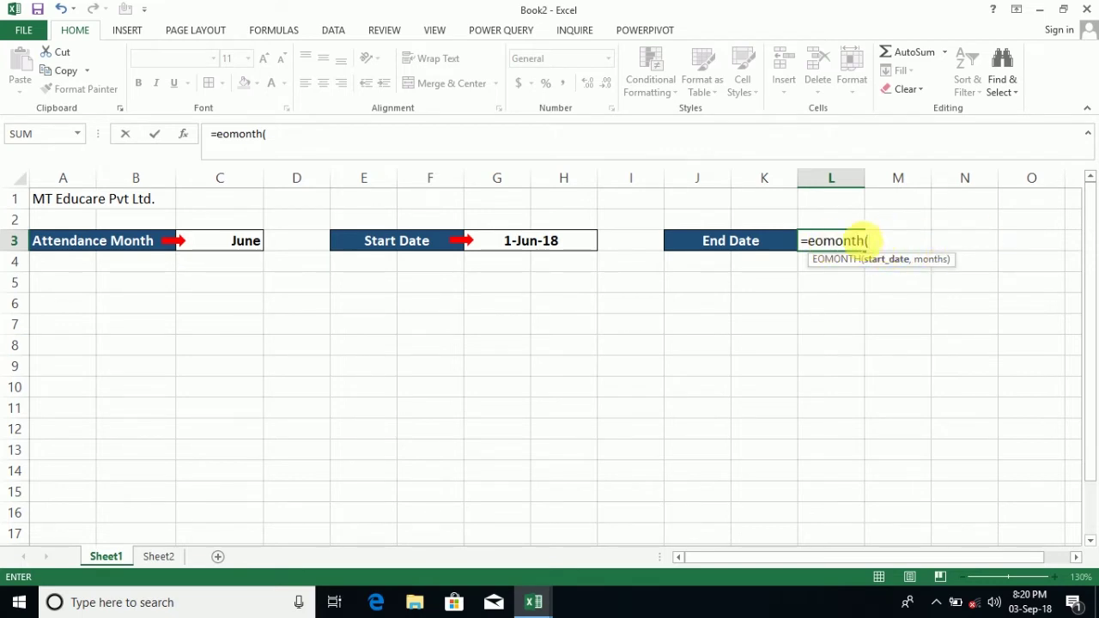
click(557, 244)
text(,0)
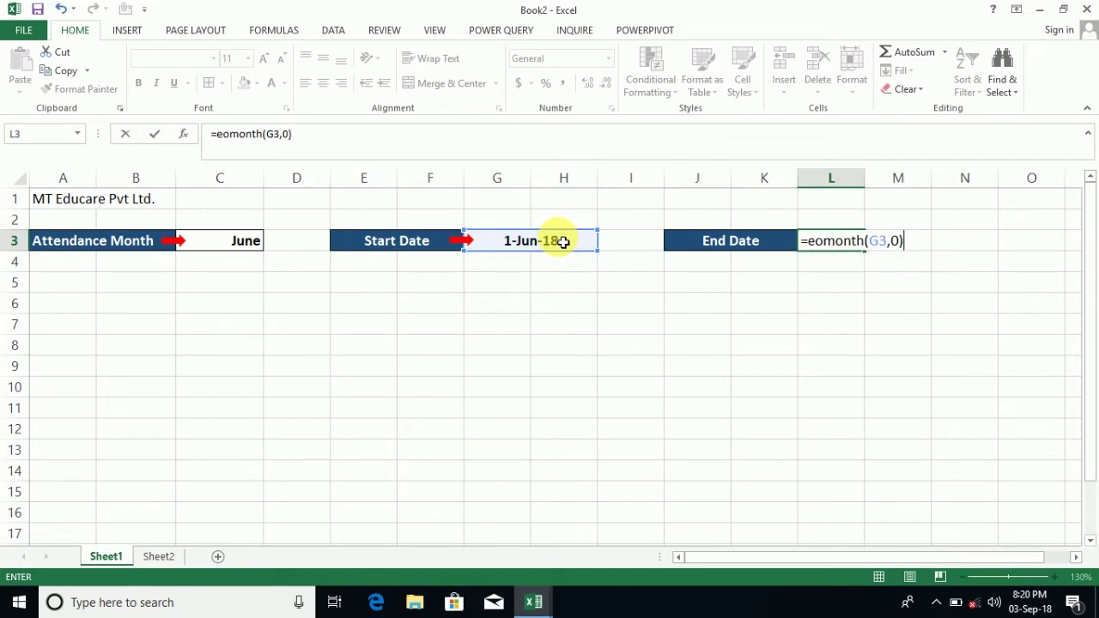
key(Return)
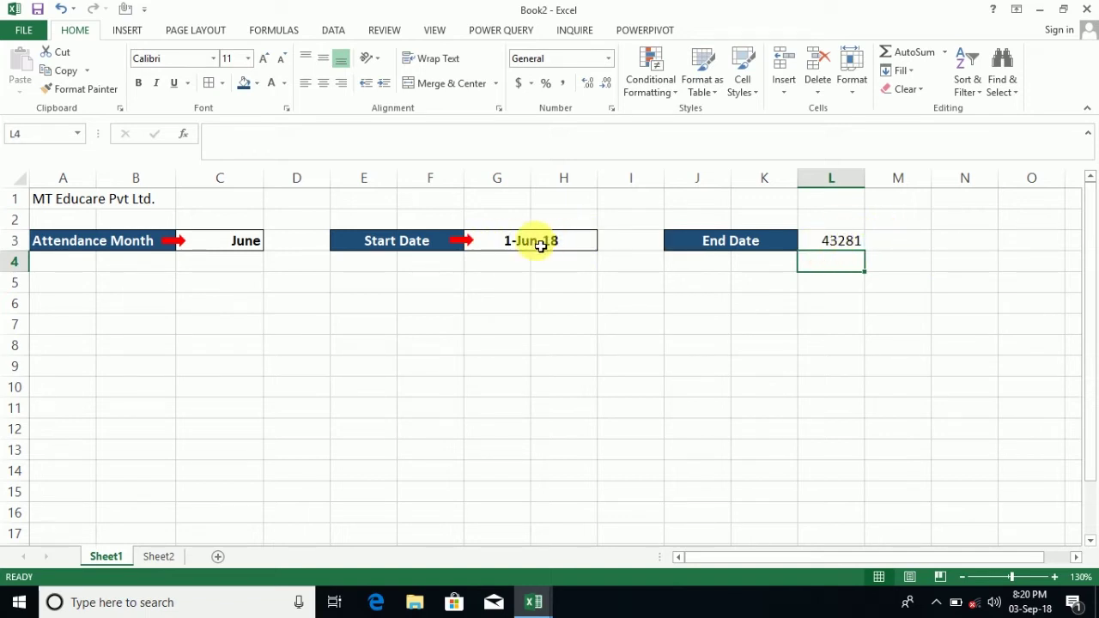
Copy G3's date formatting onto L3 so it shows 30-Jun-18, bold and bordered.
click(514, 246)
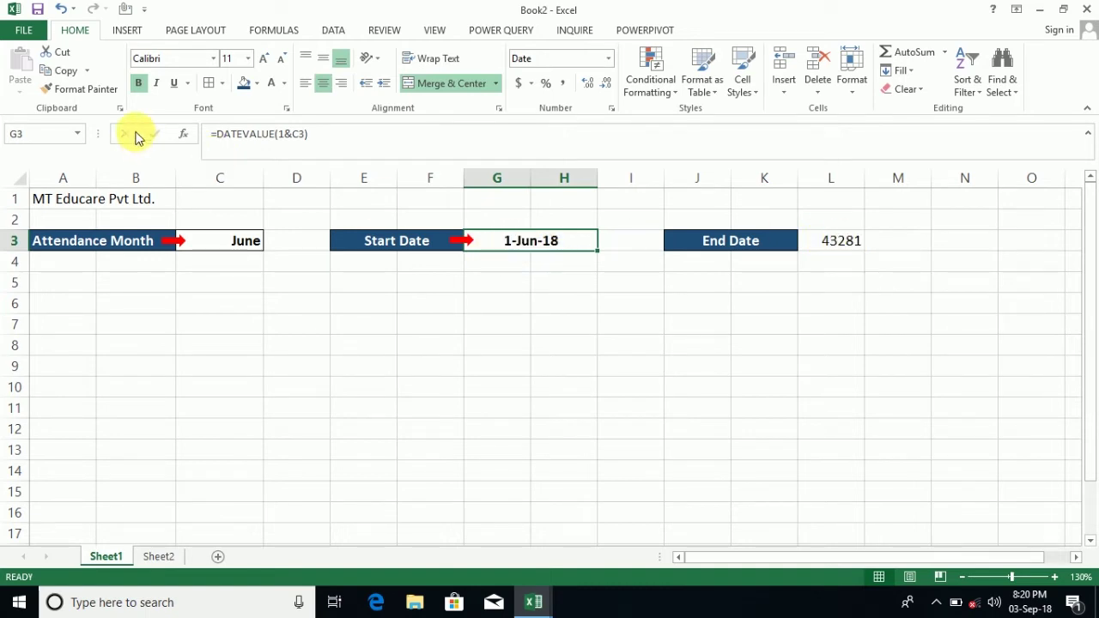
click(104, 94)
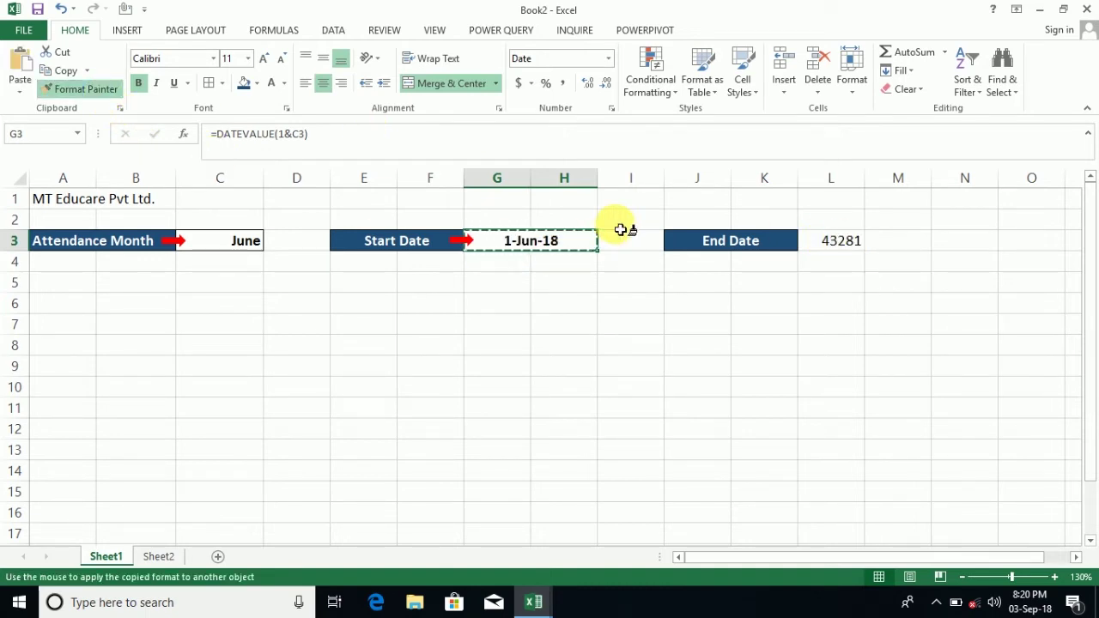
click(836, 249)
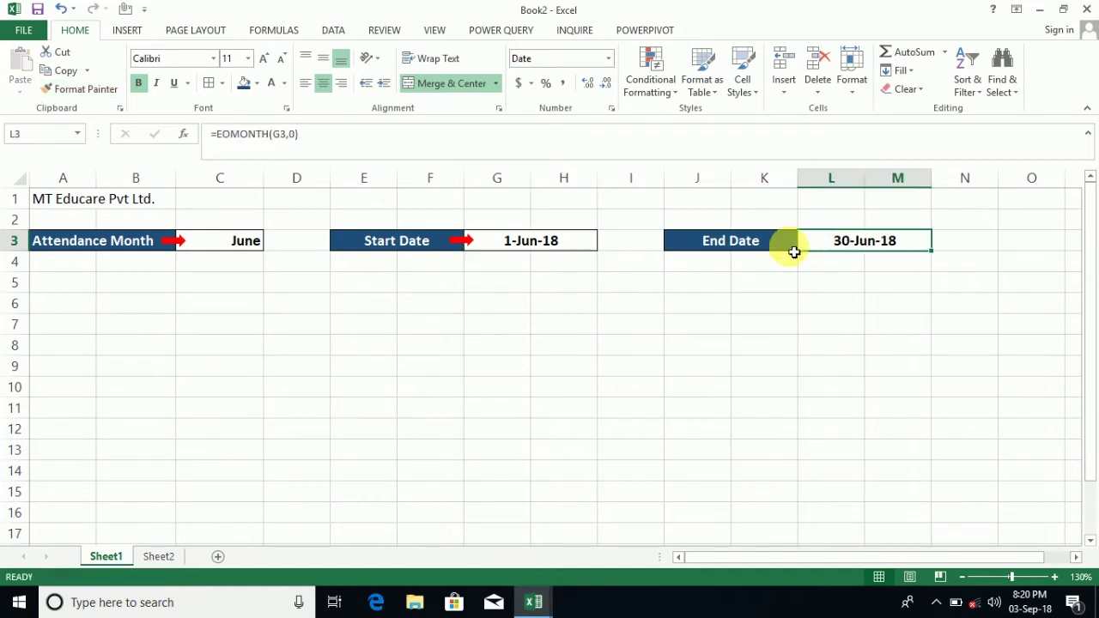
click(844, 304)
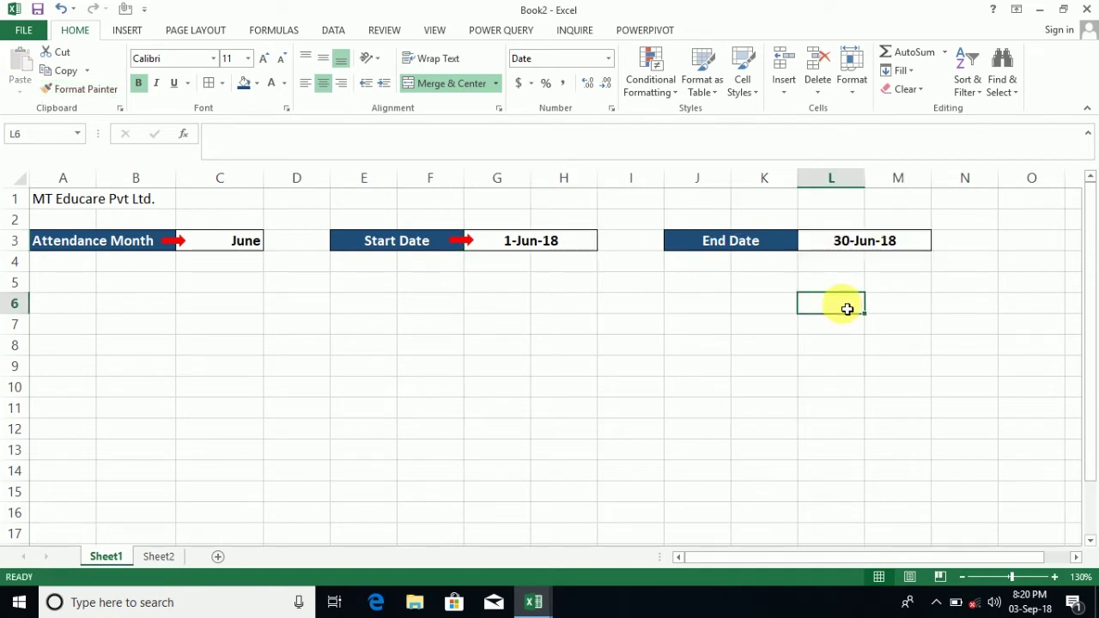
Try August and October in the C3 month list, then settle on May (1-May-18 to 31-May-18).
click(247, 242)
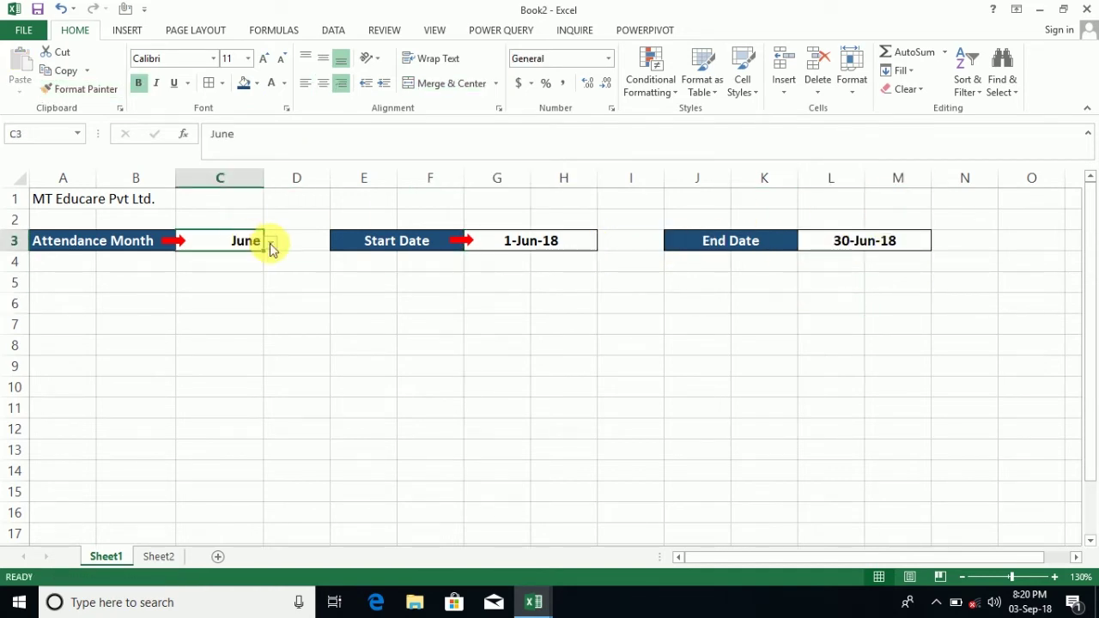
click(270, 243)
click(193, 299)
click(268, 243)
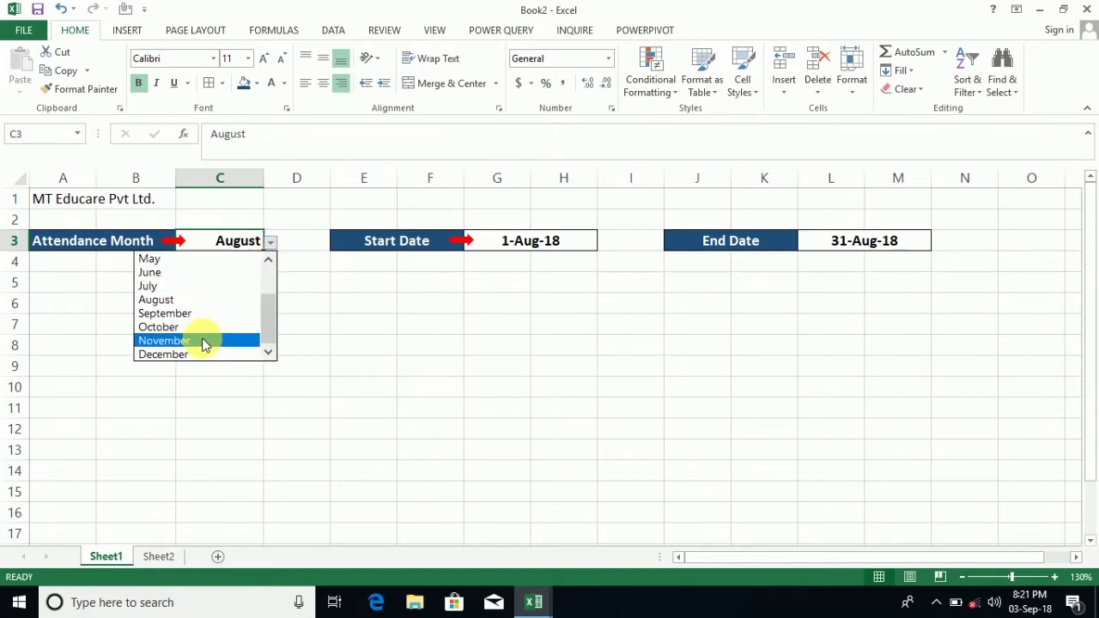
click(201, 326)
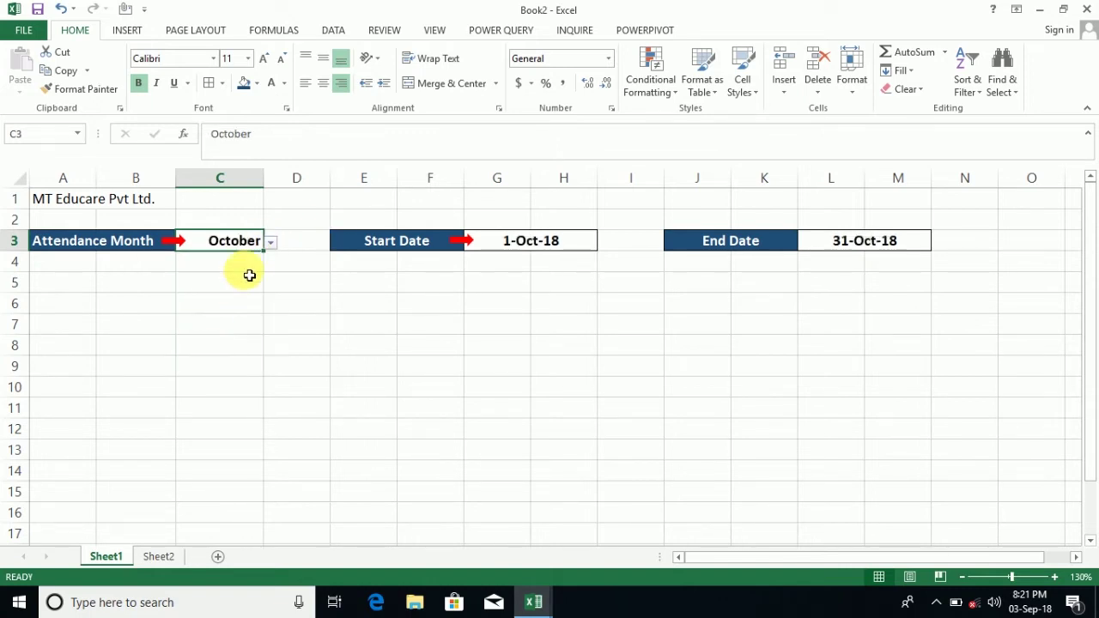
shift+click(277, 249)
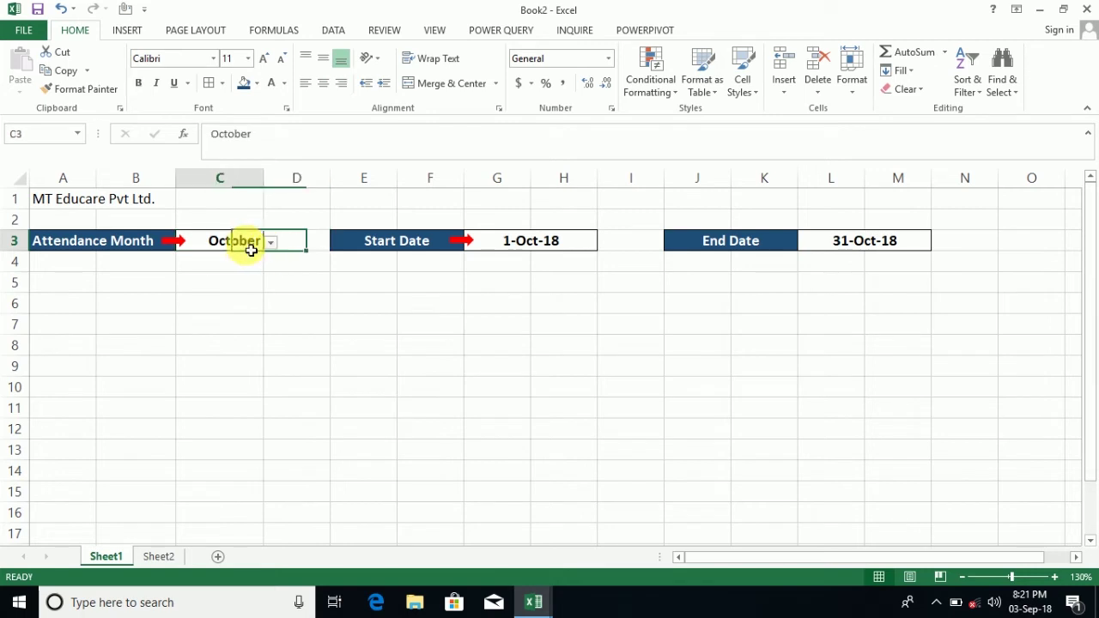
click(253, 248)
click(270, 243)
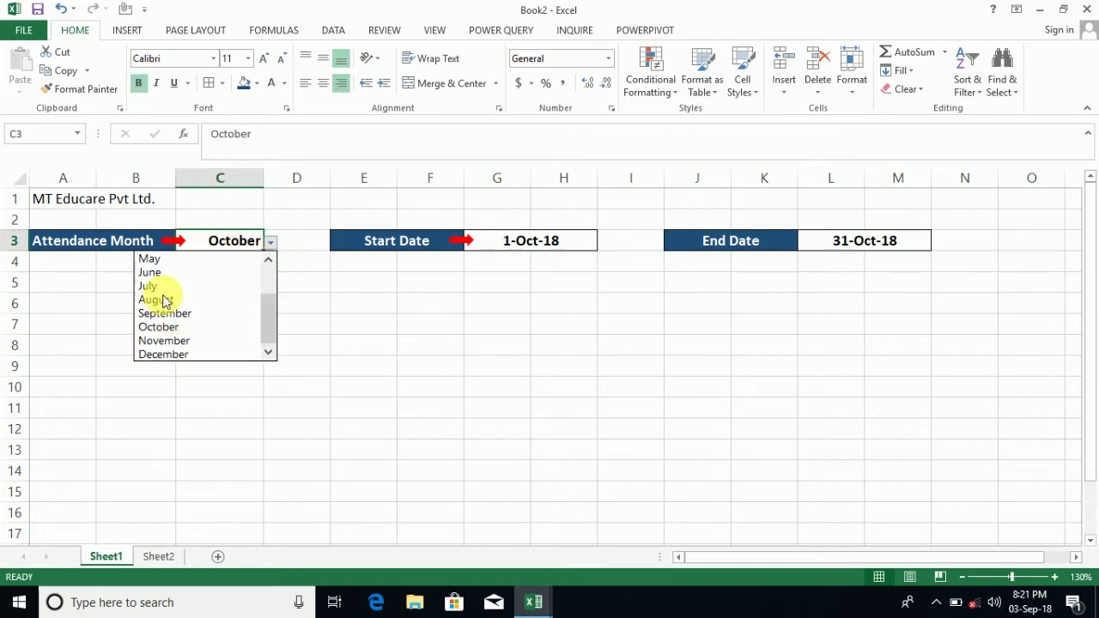
click(154, 257)
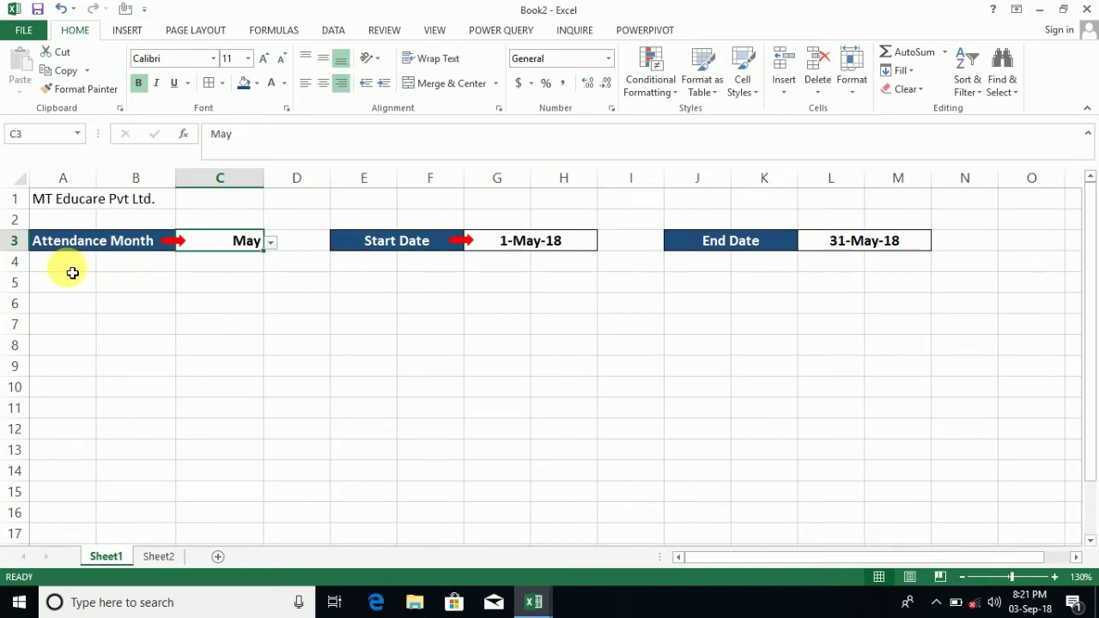
click(72, 272)
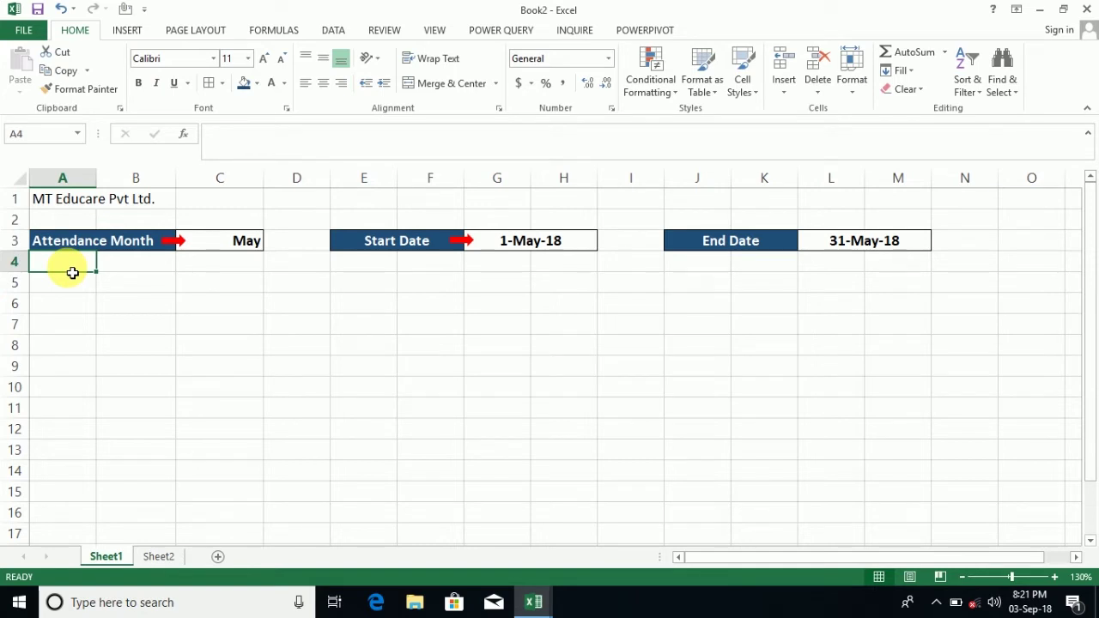
Type 'Employees Detail' in A4 and headers Emp. ID, Emp. Name, Designation in A5:C5.
text(Emplo)
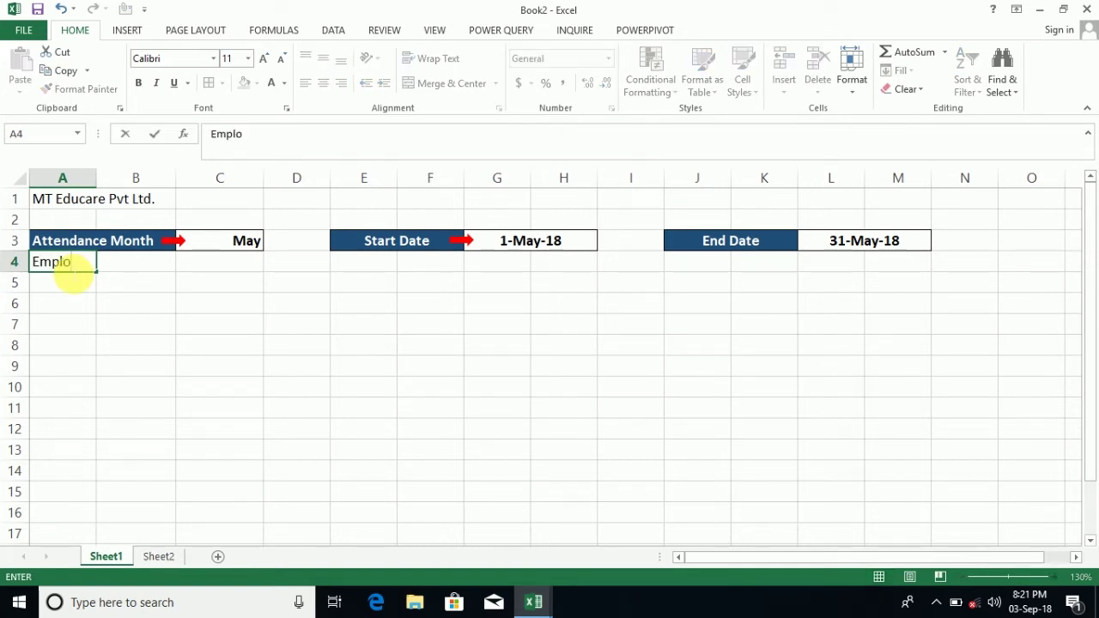
text(yees Det)
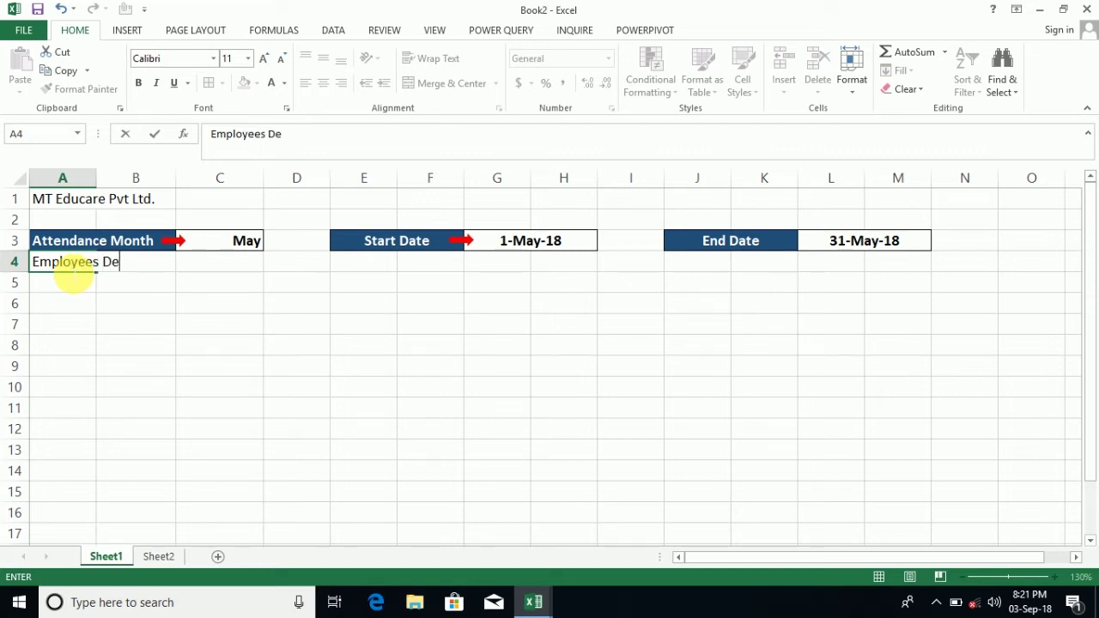
text(ail)
key(Return)
text(Emp. I)
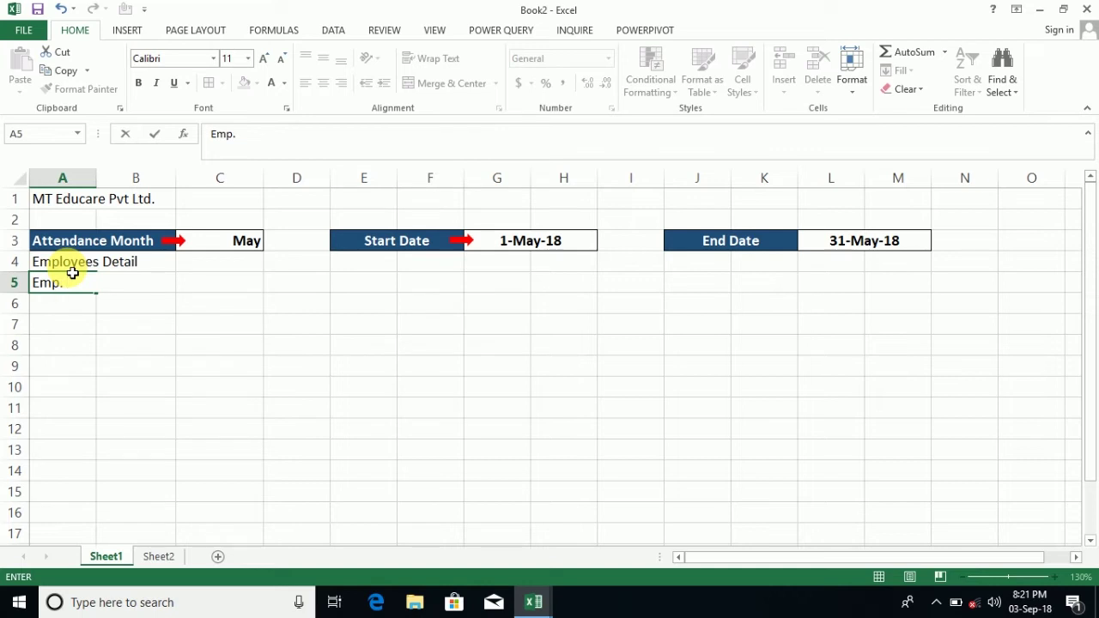
text(D)
key(Tab)
text(Emp. Name)
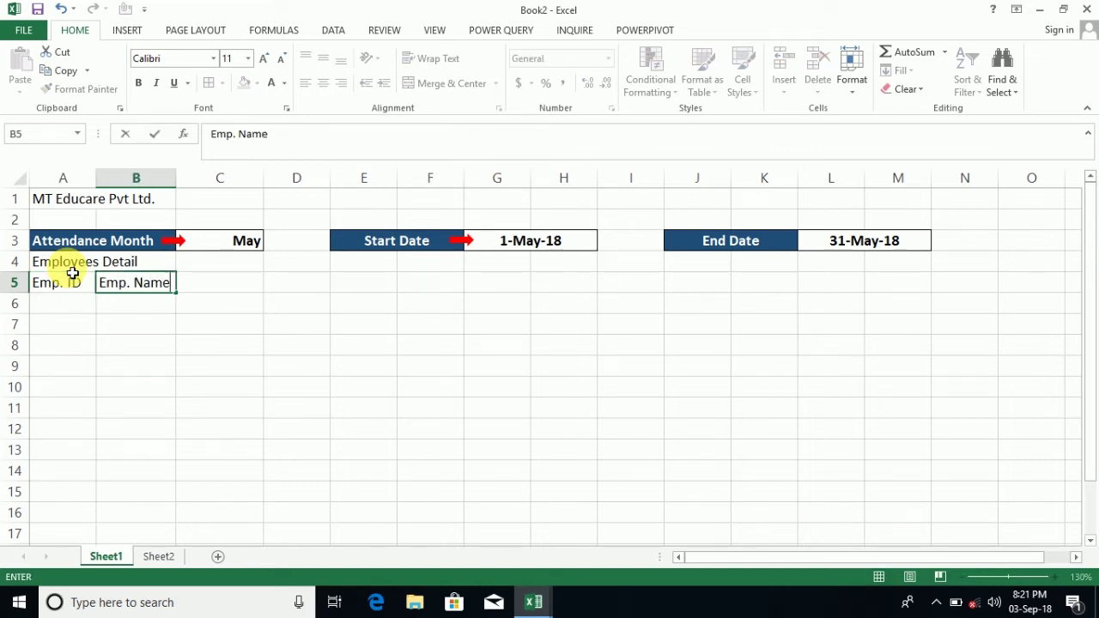
key(Tab)
text(Emp)
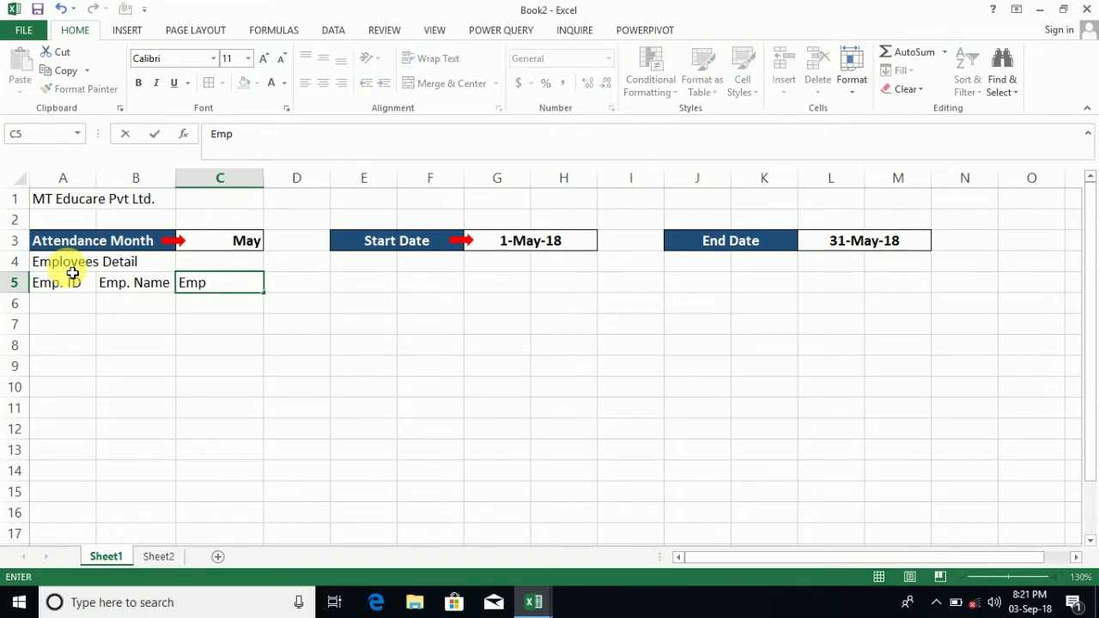
key(BackSpace)
key(BackSpace)
text(Designa)
key(BackSpace)
text(nation)
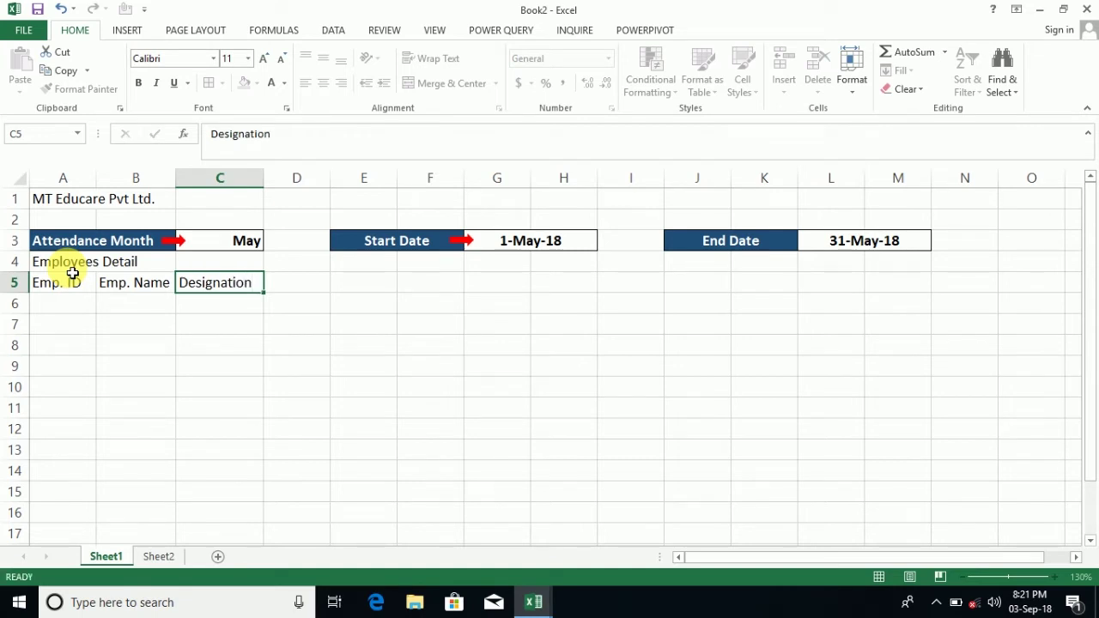
key(Tab)
Merge and centre the Employees Detail heading across A4:C4 and make it bold.
click(79, 266)
drag(79, 266, 186, 262)
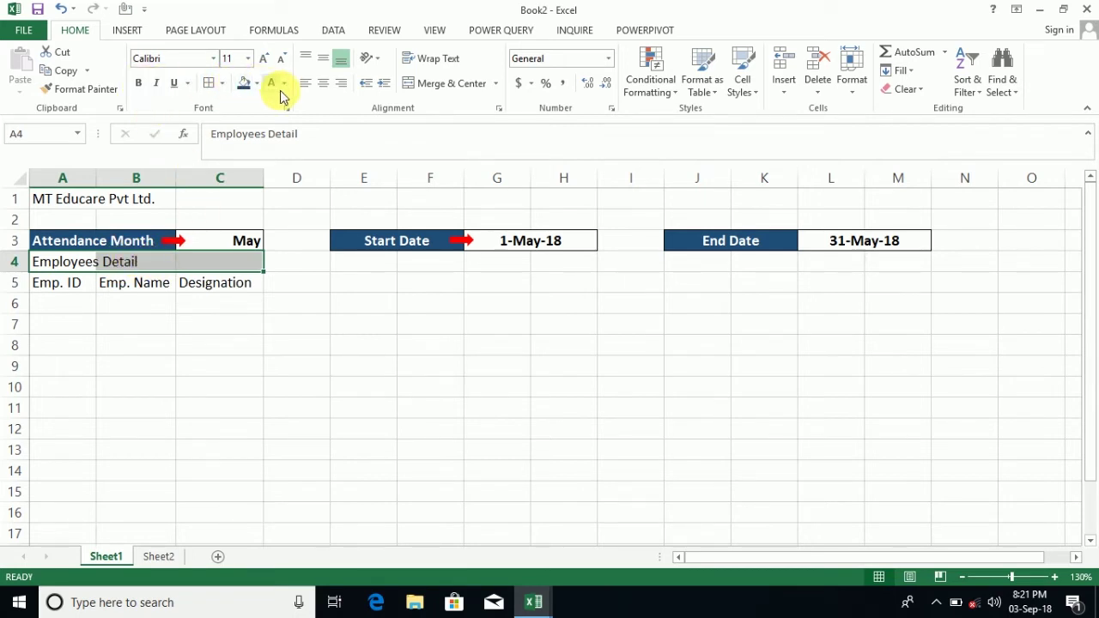
click(446, 83)
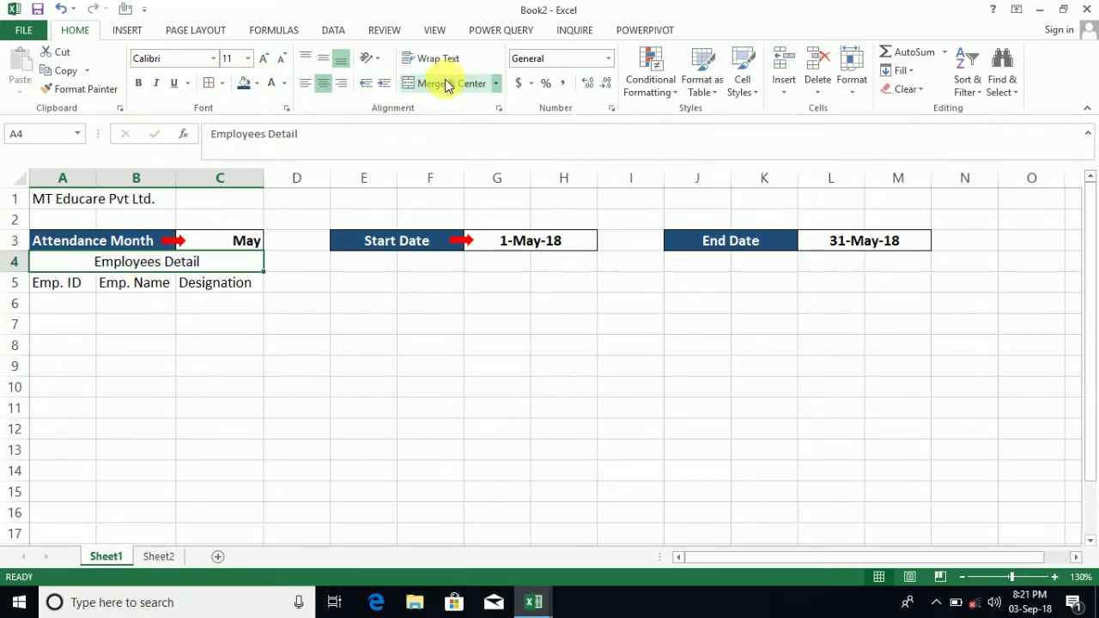
click(141, 85)
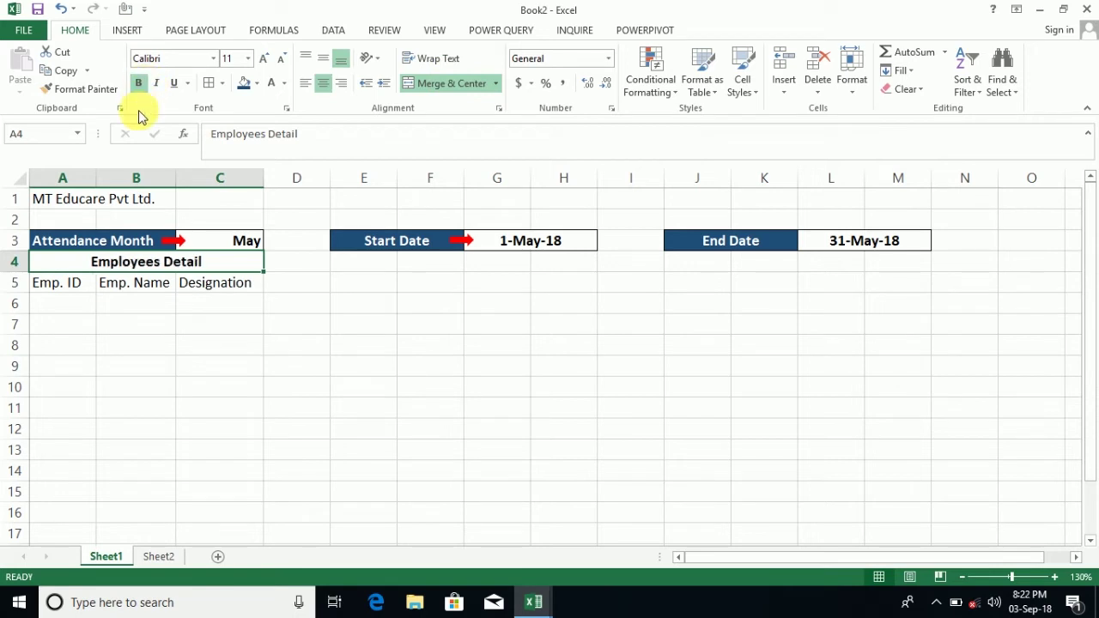
click(89, 289)
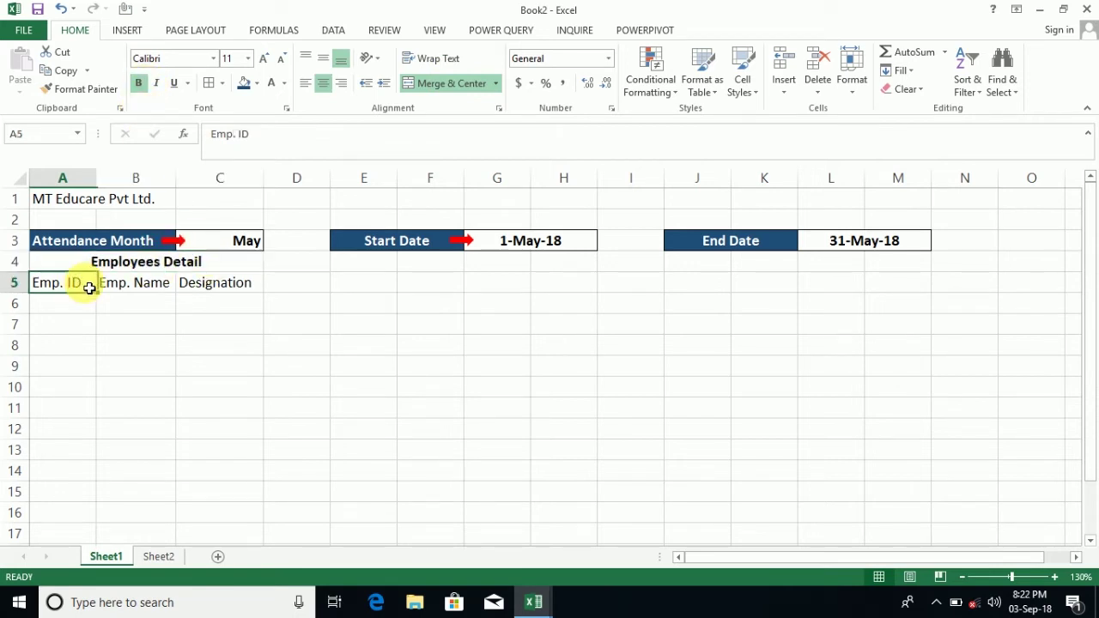
click(87, 308)
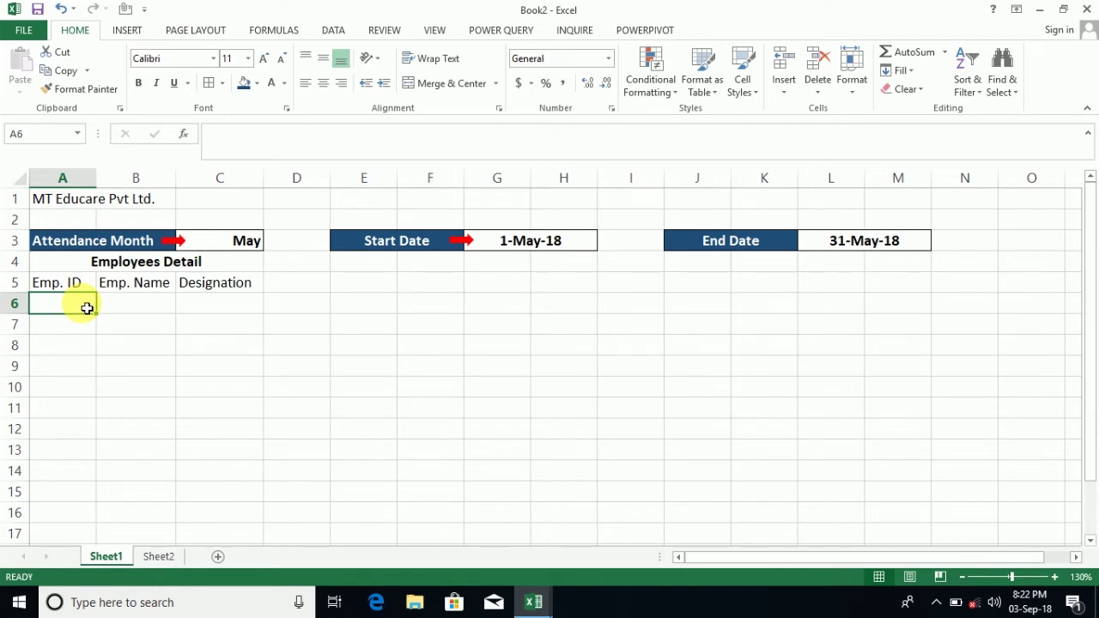
Enter the employee IDs 1002–1007 down A6:A11.
text(1003)
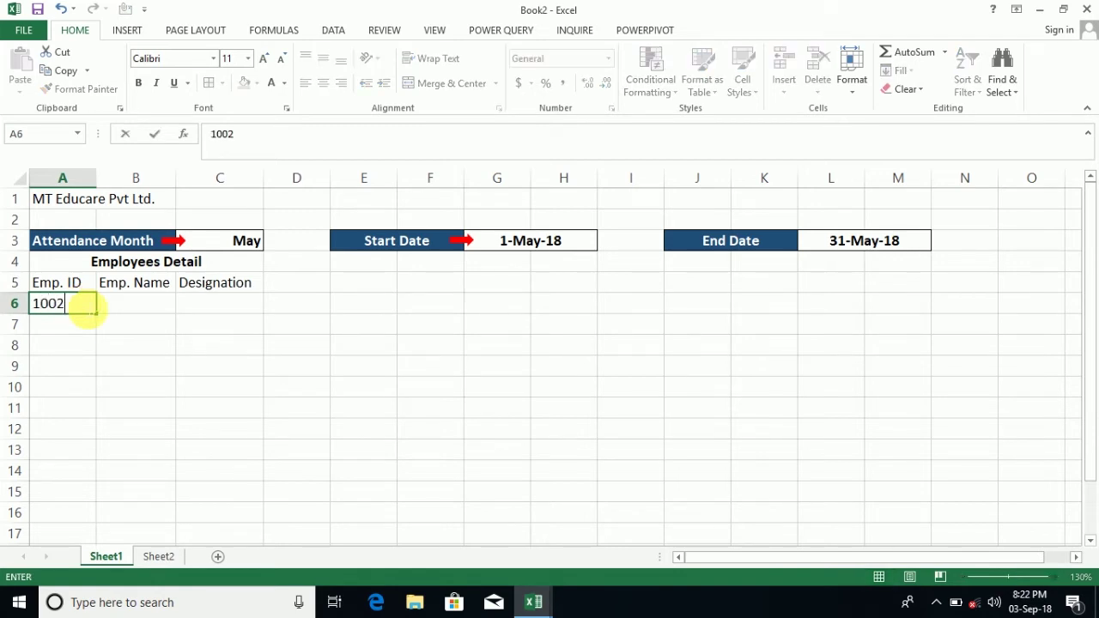
key(Return)
text(1003)
key(Return)
text(1004)
key(Return)
text(1005)
key(Return)
text(1006)
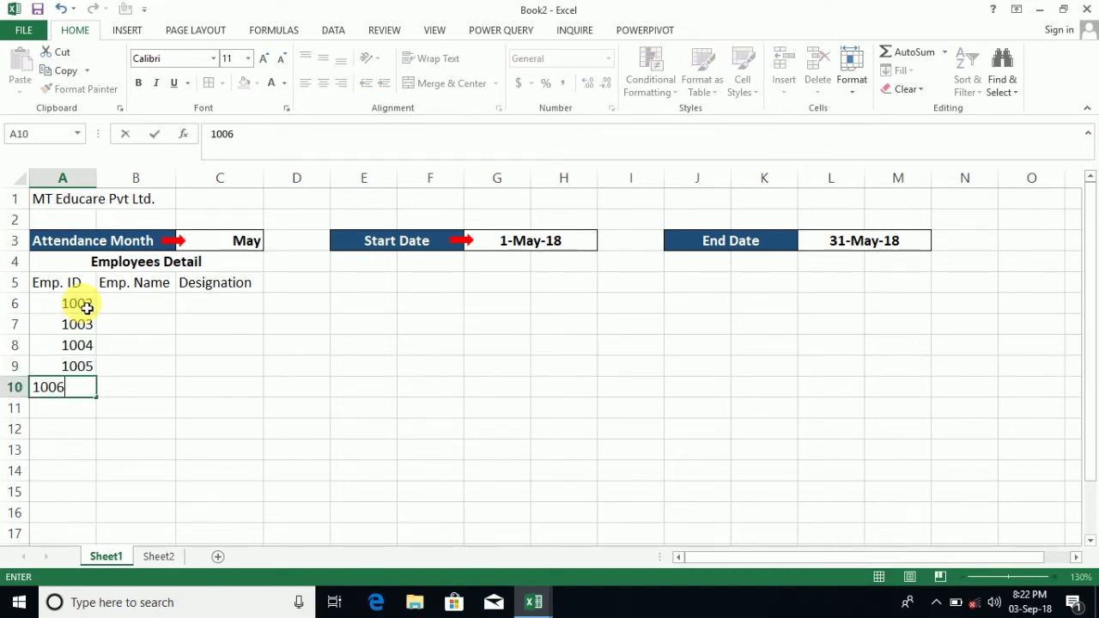
key(Return)
text(1007)
key(Return)
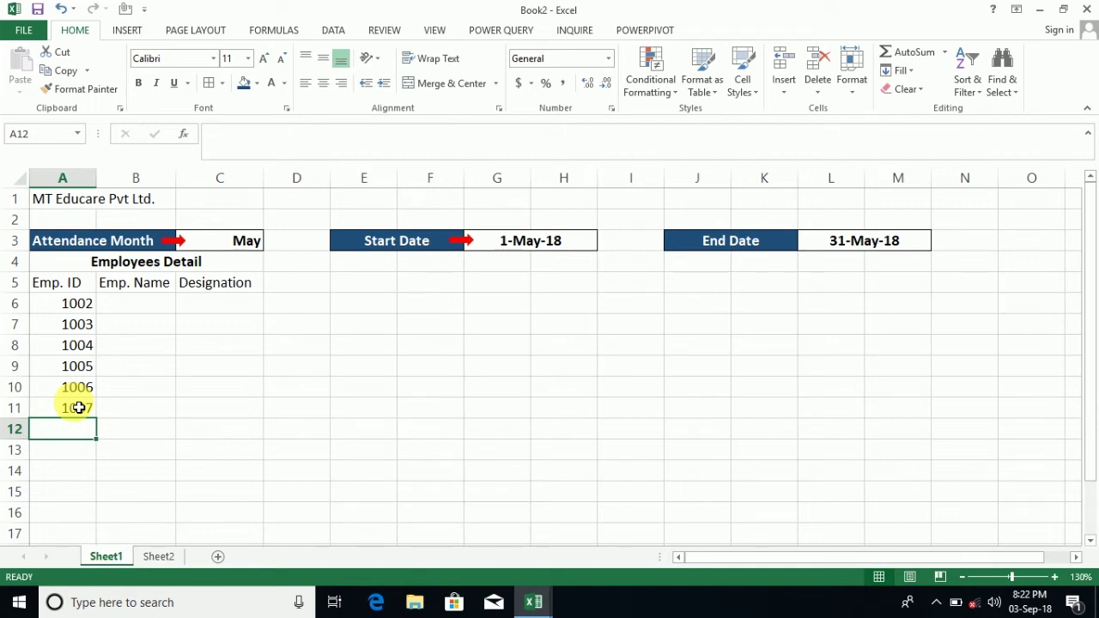
Type the six employee names into B6:B11 beside their IDs.
click(144, 308)
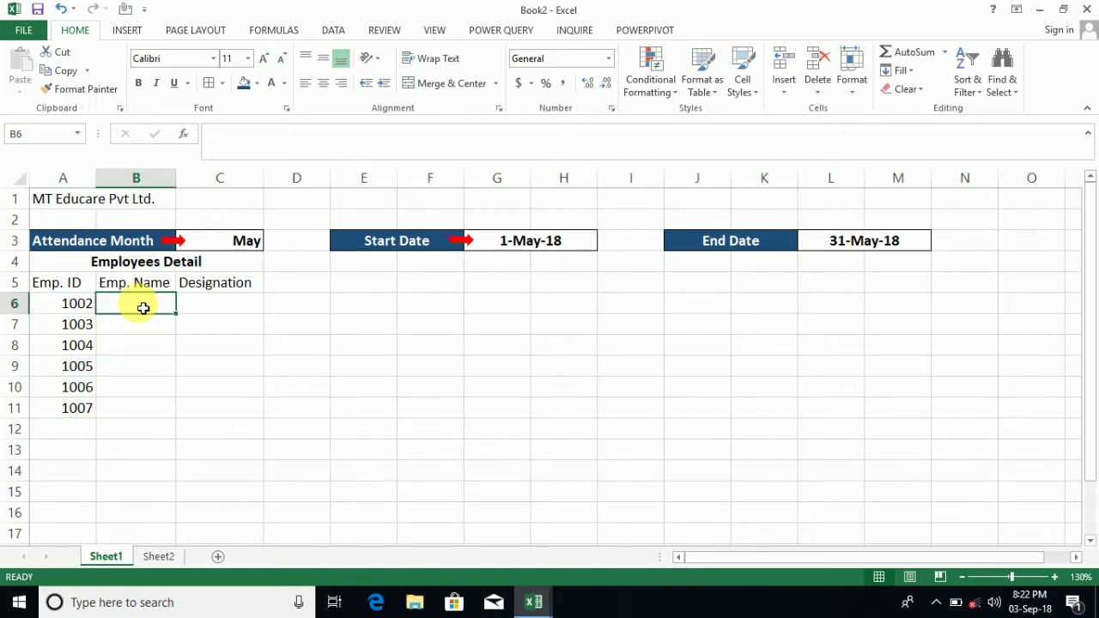
text(Jai)
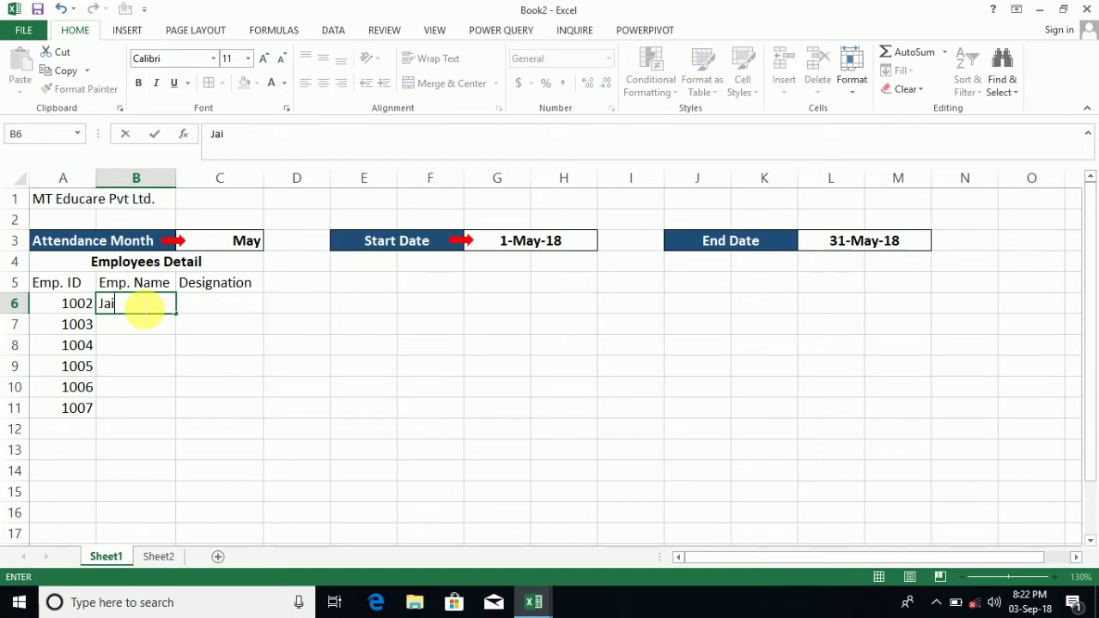
key(Return)
text(OM)
key(Return)
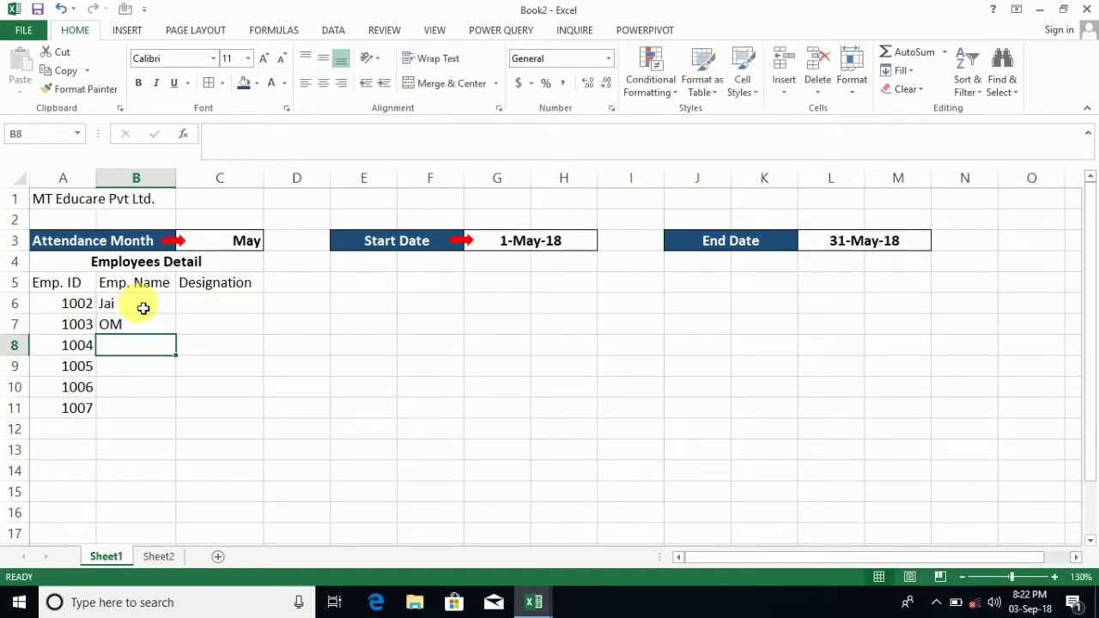
text(Karan)
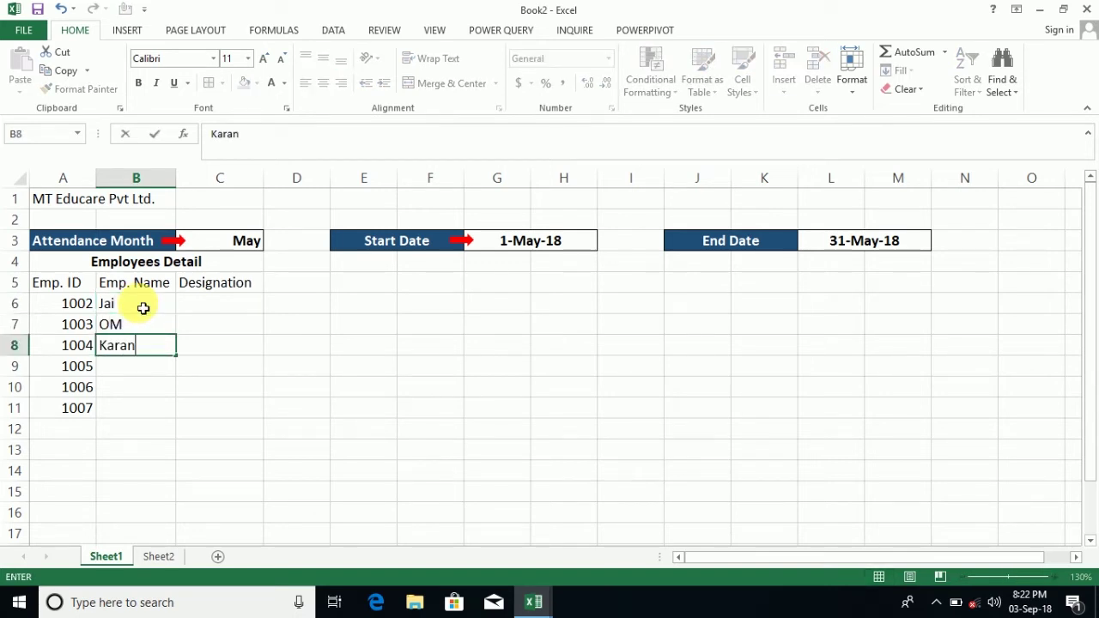
key(Return)
text(Mahes)
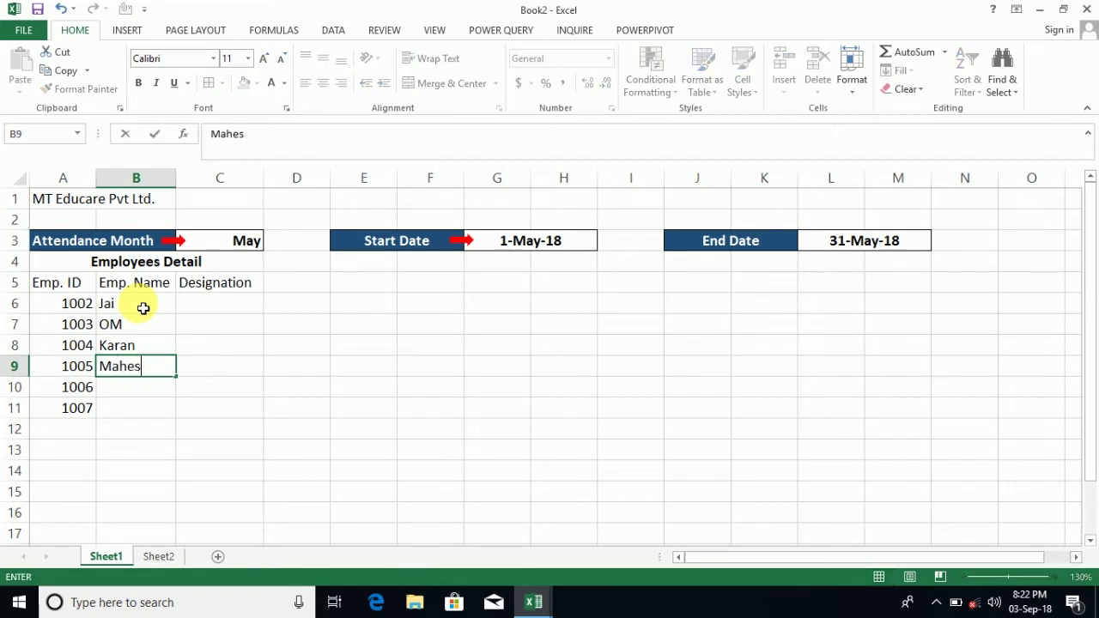
text(h)
key(Return)
text(NIraj)
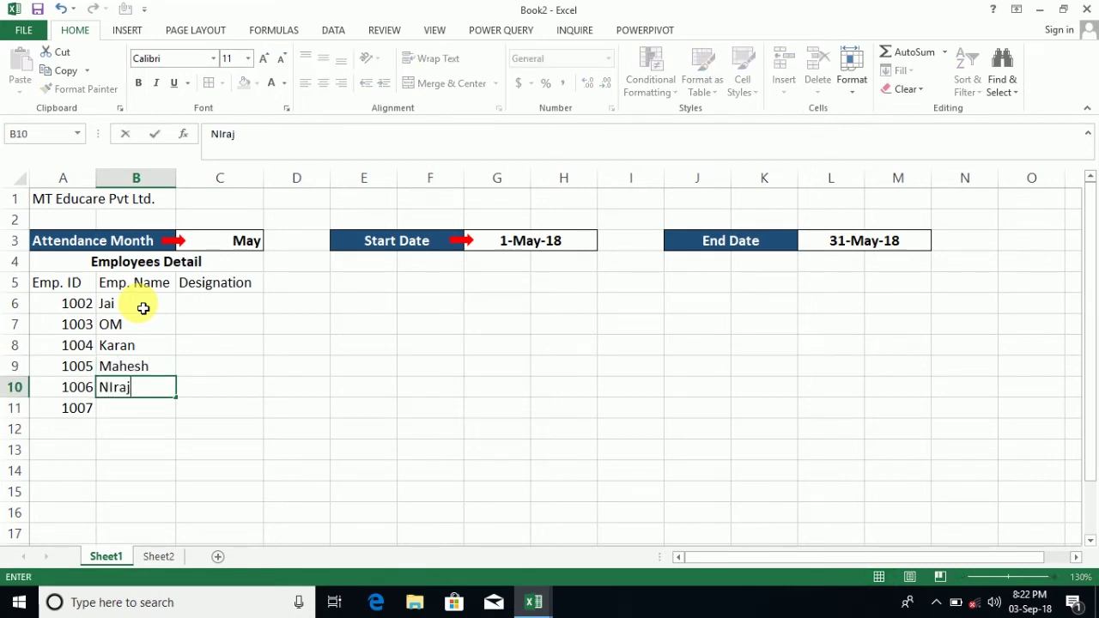
key(BackSpace)
key(BackSpace)
key(BackSpace)
text(raj)
key(Return)
text(Lakhan)
key(ctrl+Return)
key(Return)
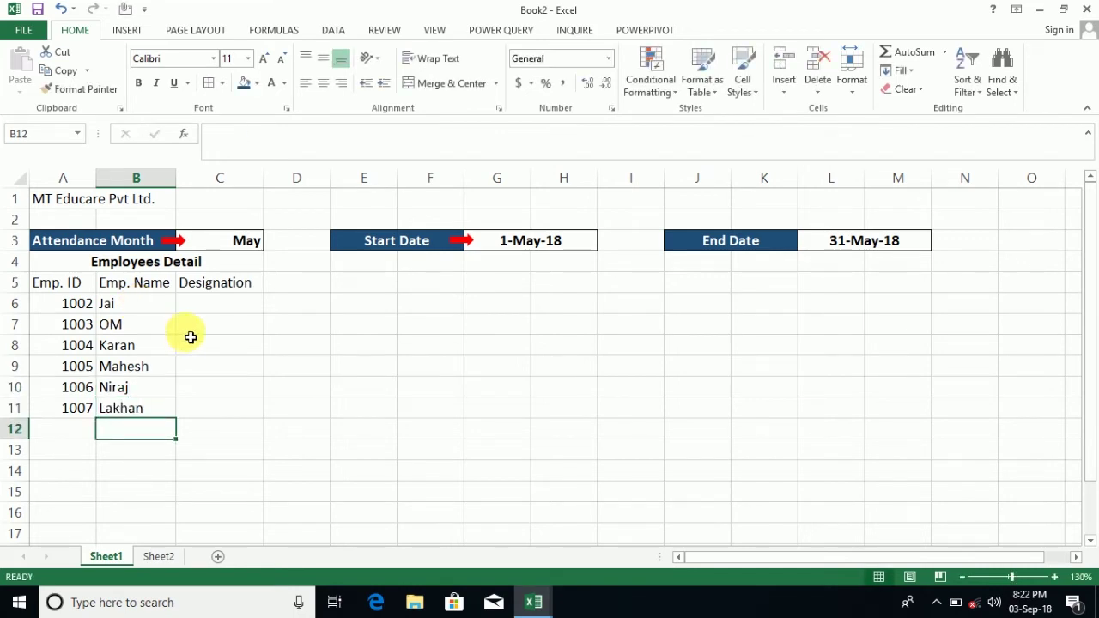
click(231, 313)
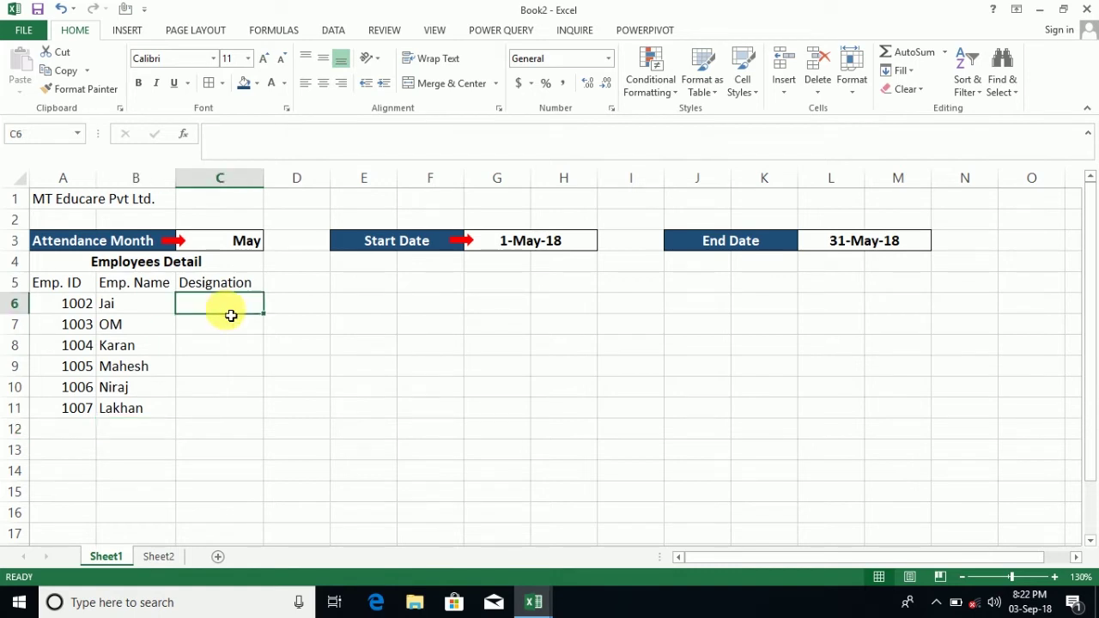
Enter the designations Manager, Asst. Manager and Personal Asst. in C6:C8.
text(Manage)
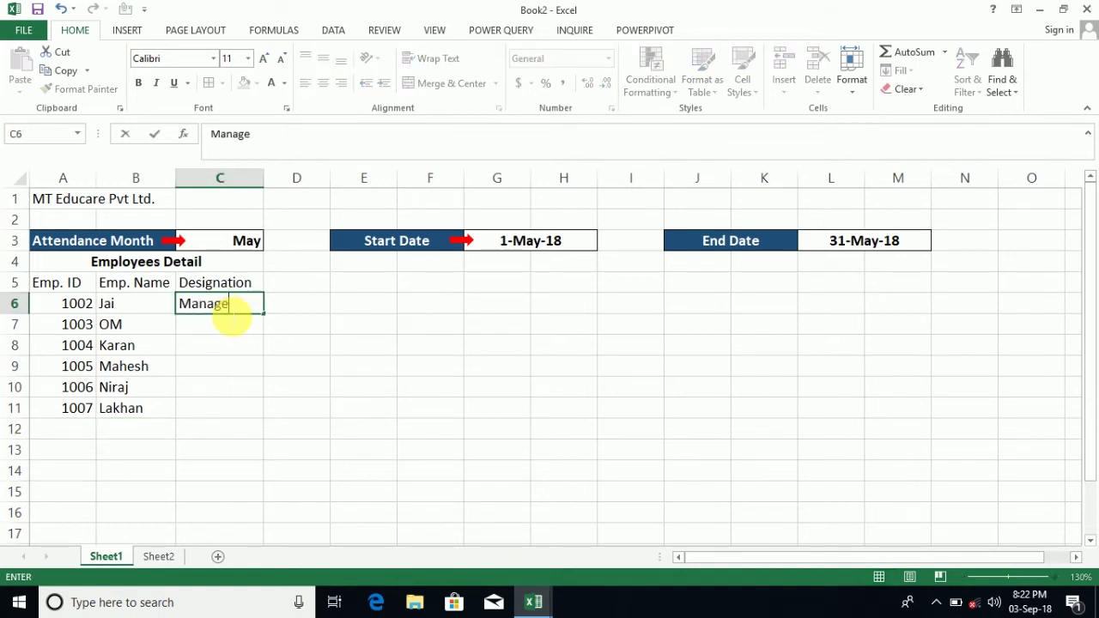
text(r)
key(Return)
text(Asst. Manager)
key(Return)
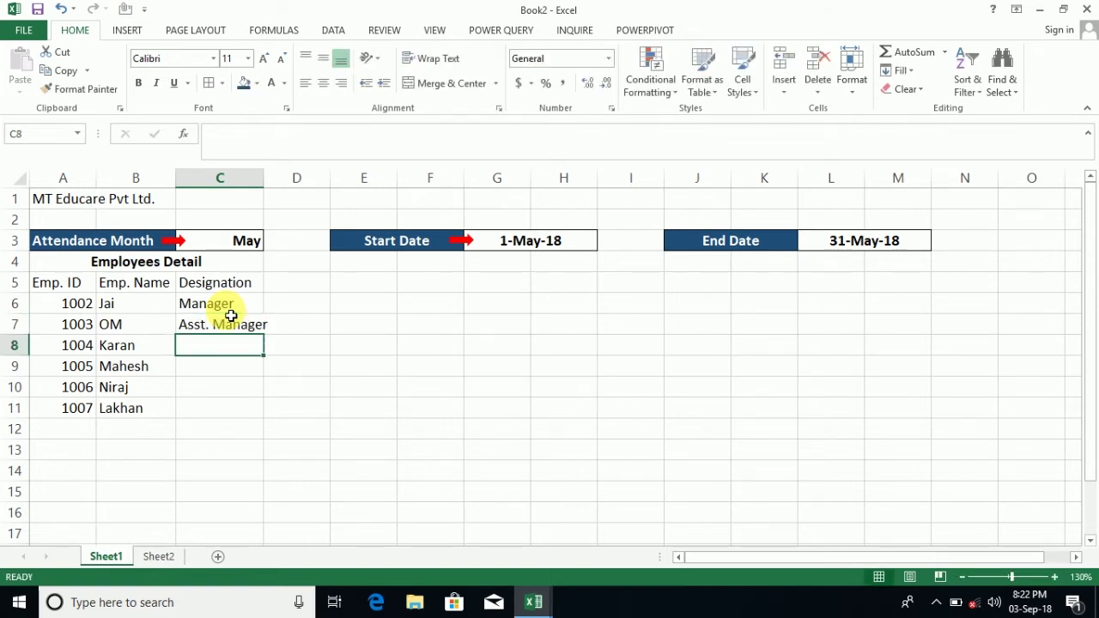
text(Cler)
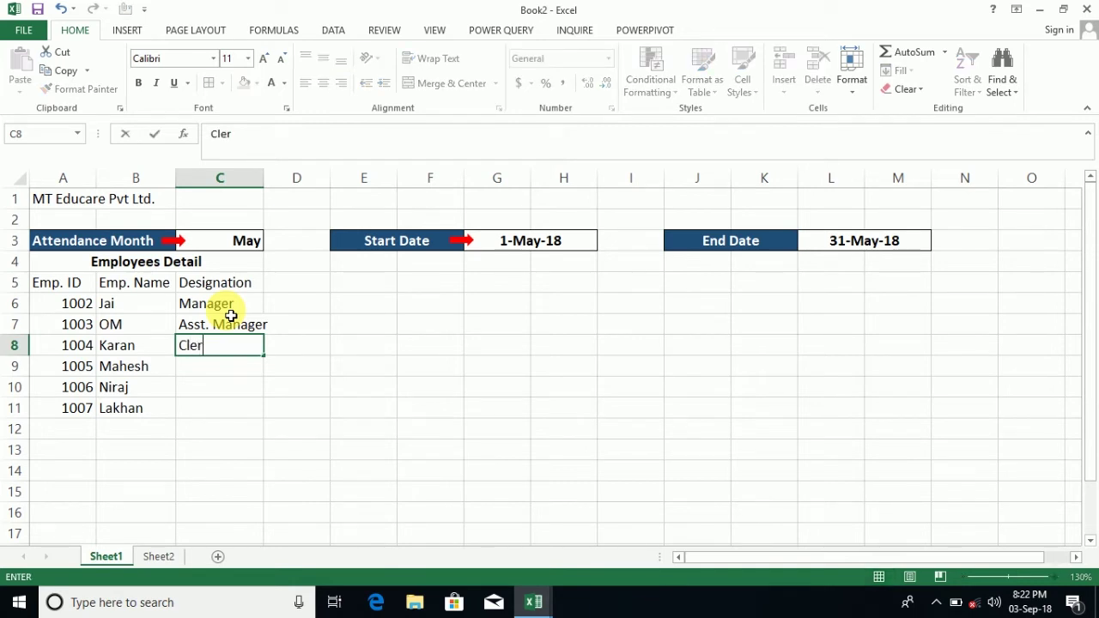
key(BackSpace)
key(BackSpace)
key(BackSpace)
key(BackSpace)
text(Perso)
text(nal Asst)
key(Return)
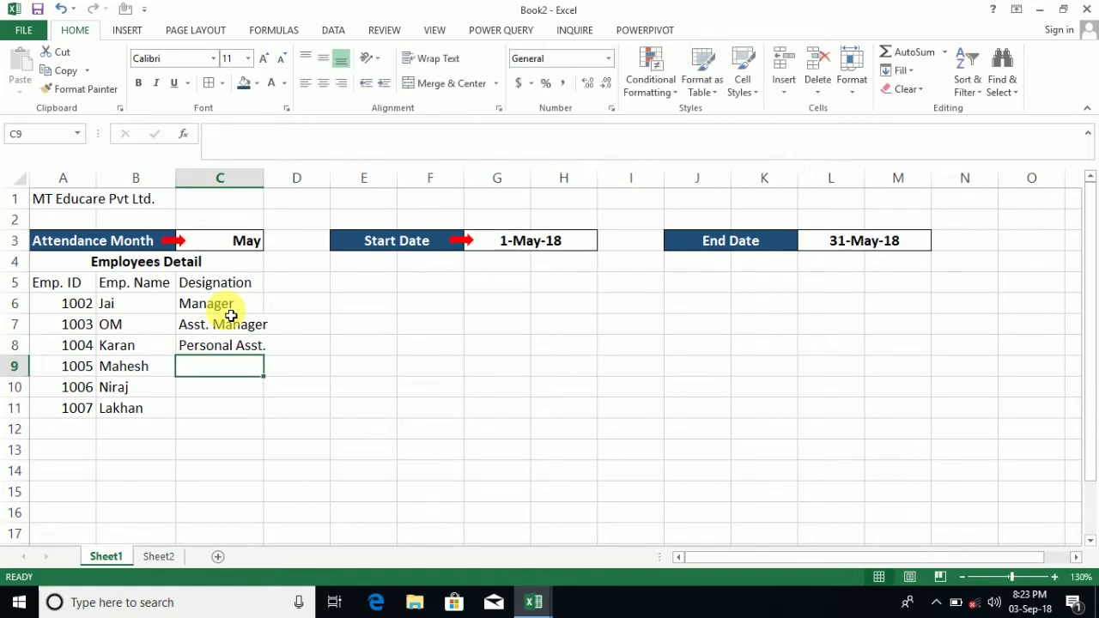
Enter Clerk, Watch Man and Peon in C9:C11 and widen column C to fit.
text(Clerk)
key(Return)
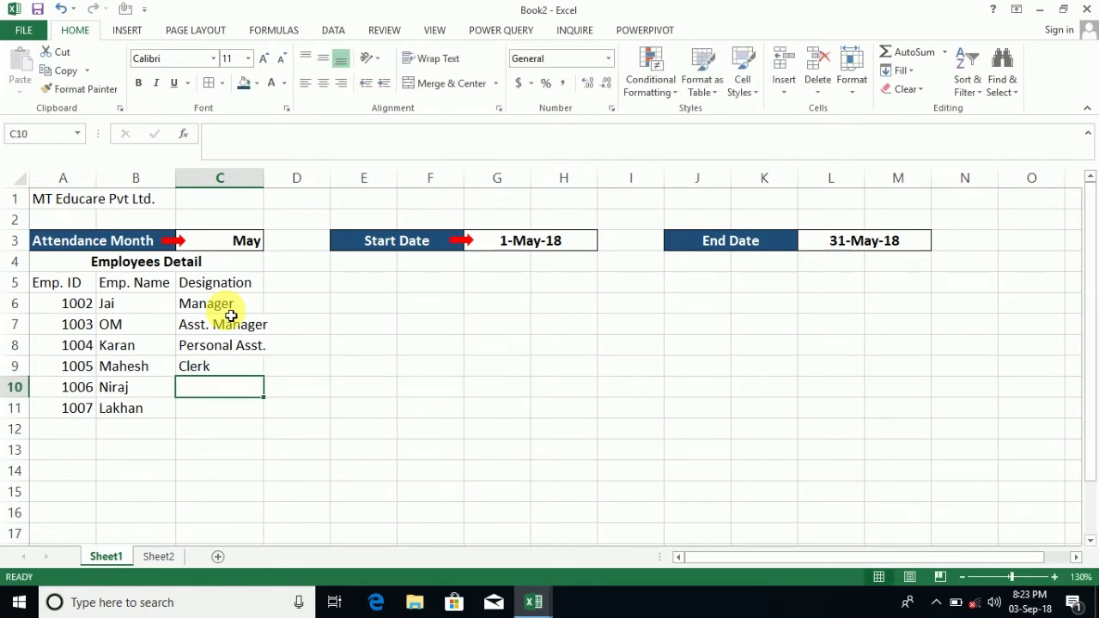
text(Watch Man)
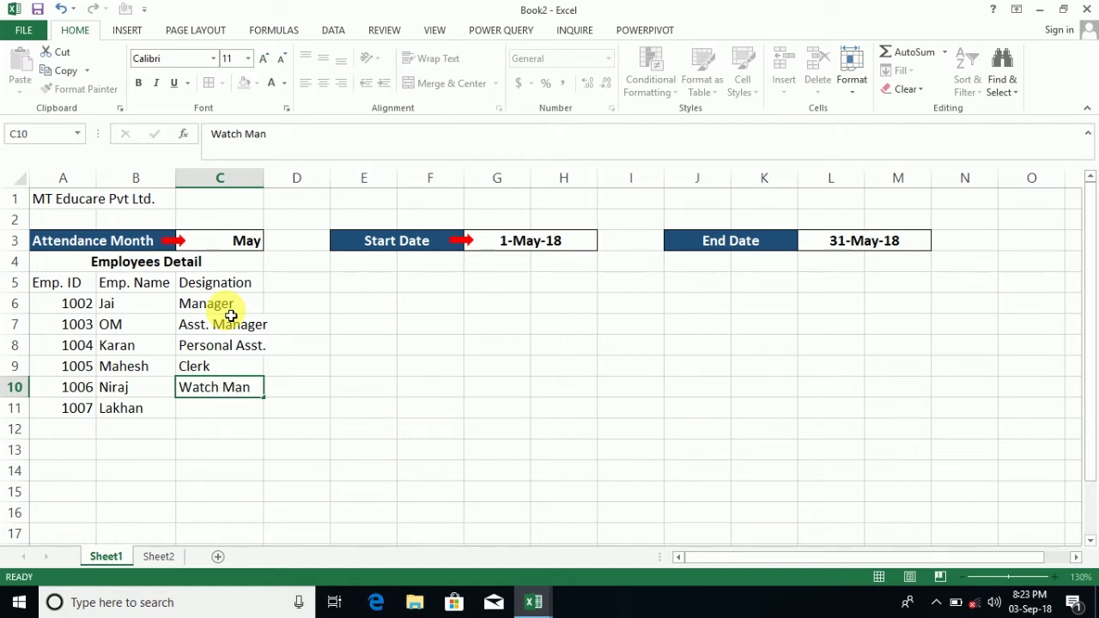
key(Return)
text(lea)
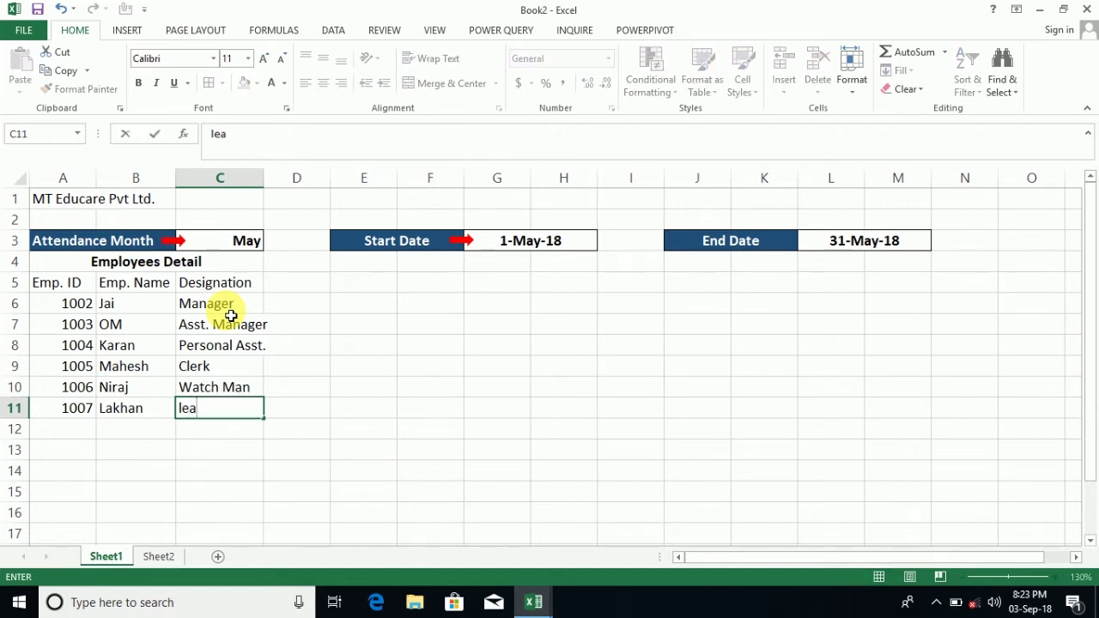
key(BackSpace)
key(BackSpace)
text(Peon)
key(Return)
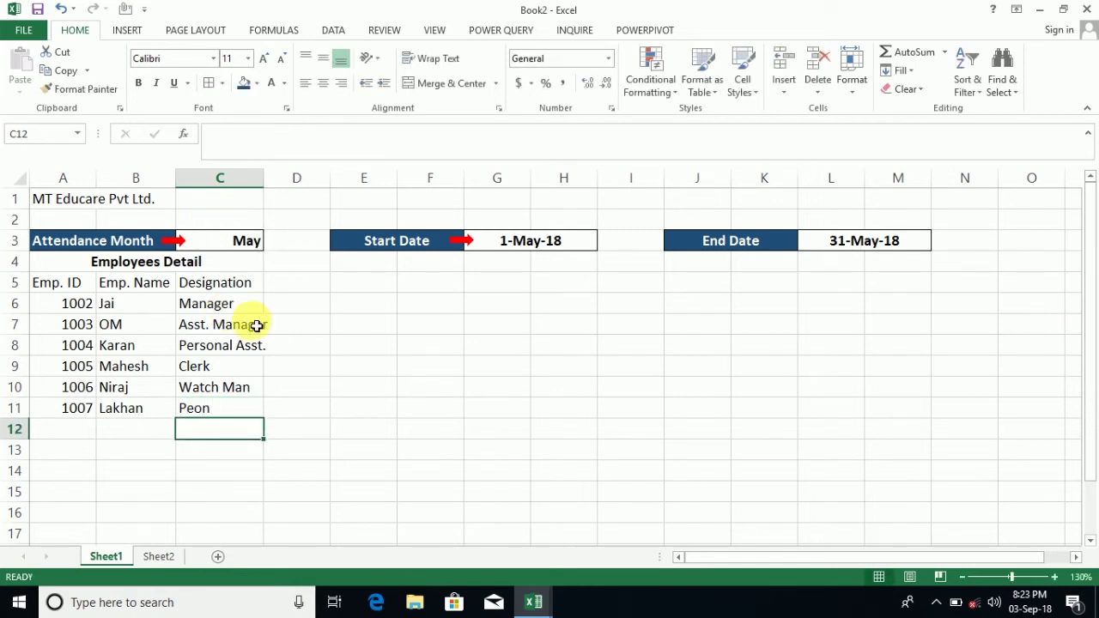
drag(265, 184, 274, 184)
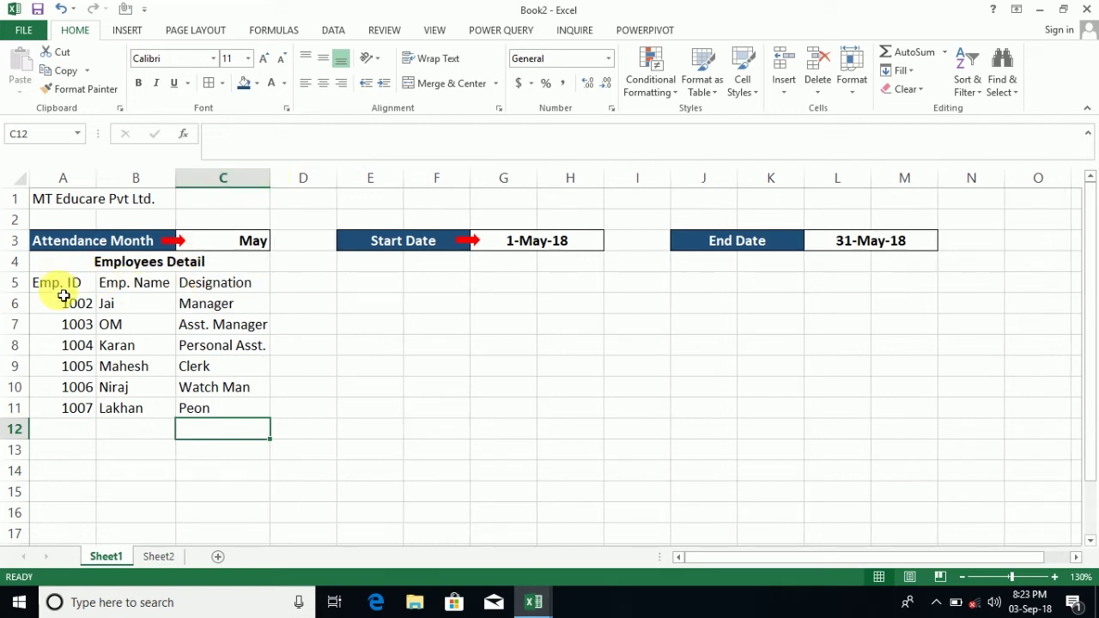
Fill the header row A5:C5 with green.
mouse_move(61, 293)
mouse_down()
mouse_move(200, 288)
mouse_move(190, 284)
mouse_up()
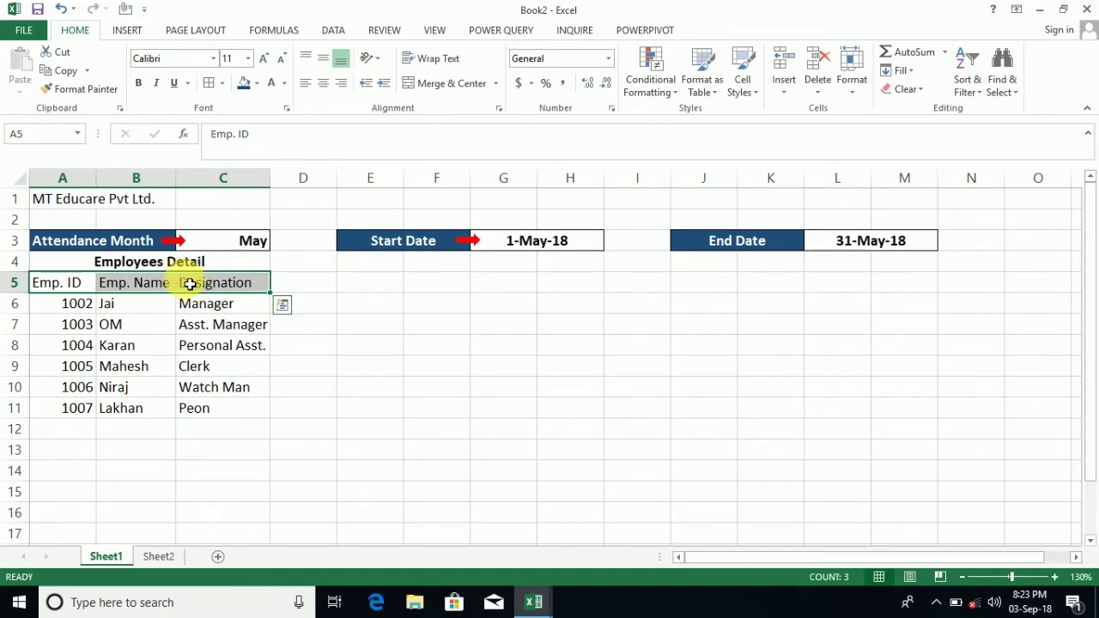
click(257, 83)
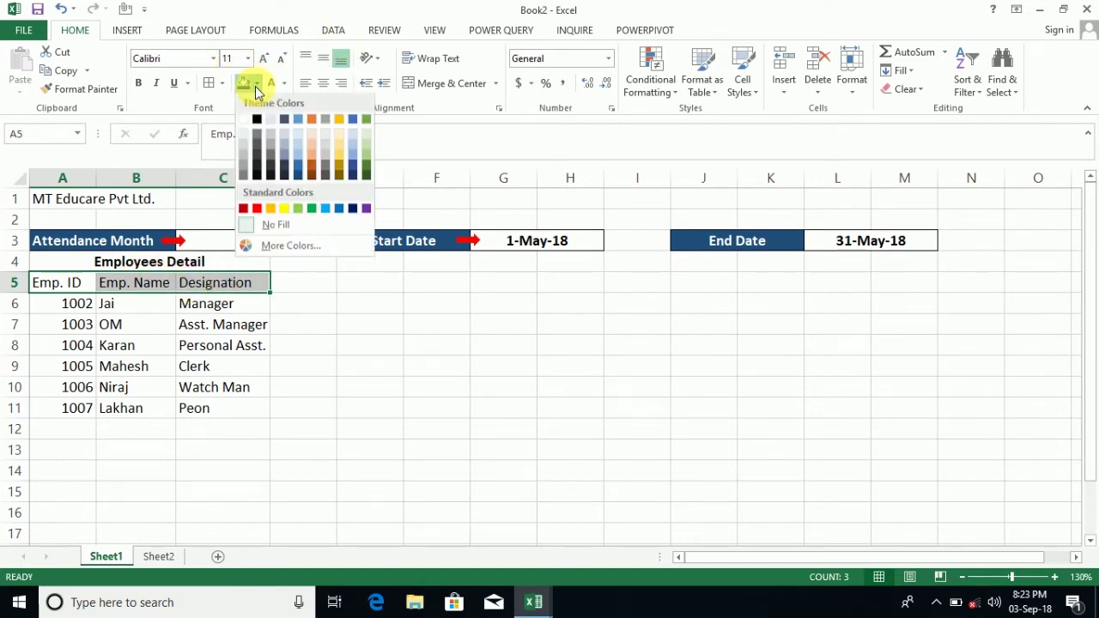
click(366, 162)
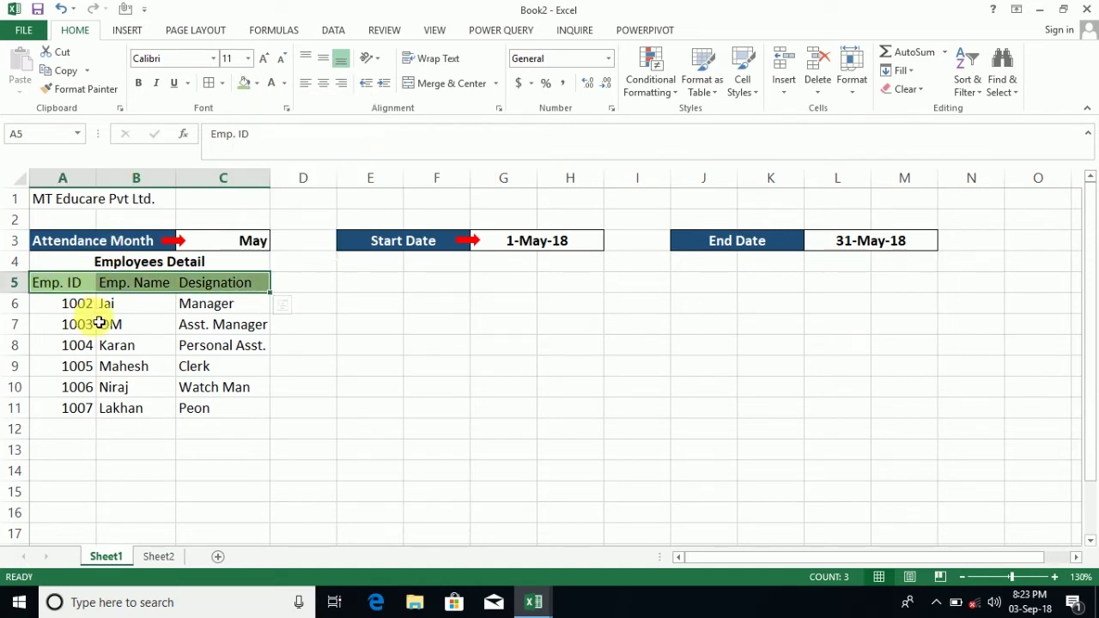
Apply All Borders to the employee table A4:C11.
mouse_move(64, 260)
mouse_down()
mouse_move(153, 362)
mouse_move(169, 405)
mouse_up()
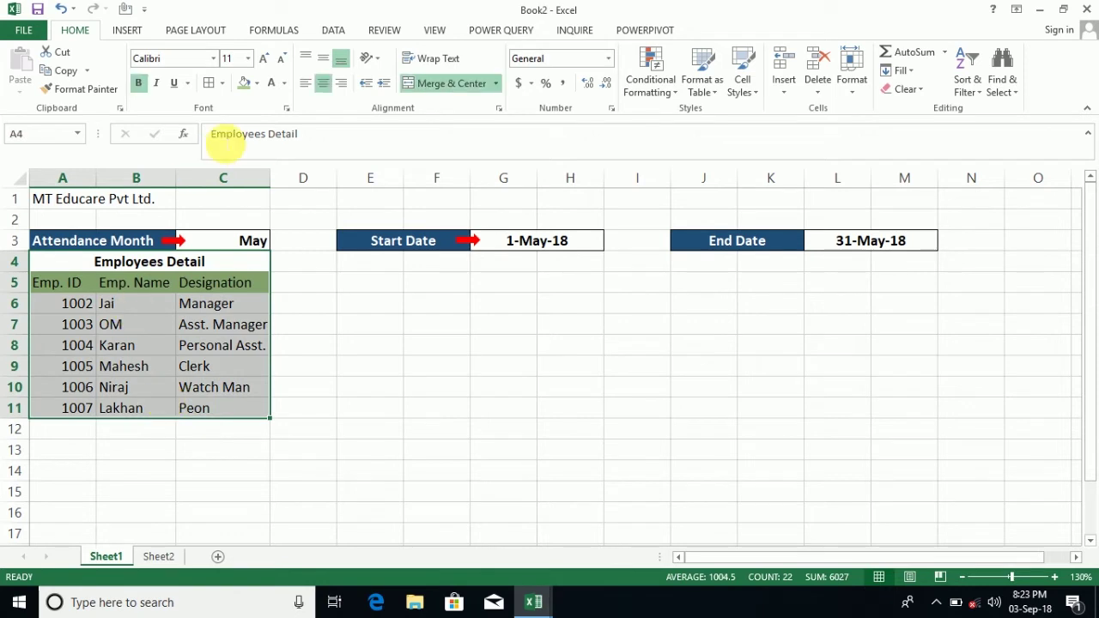
click(210, 82)
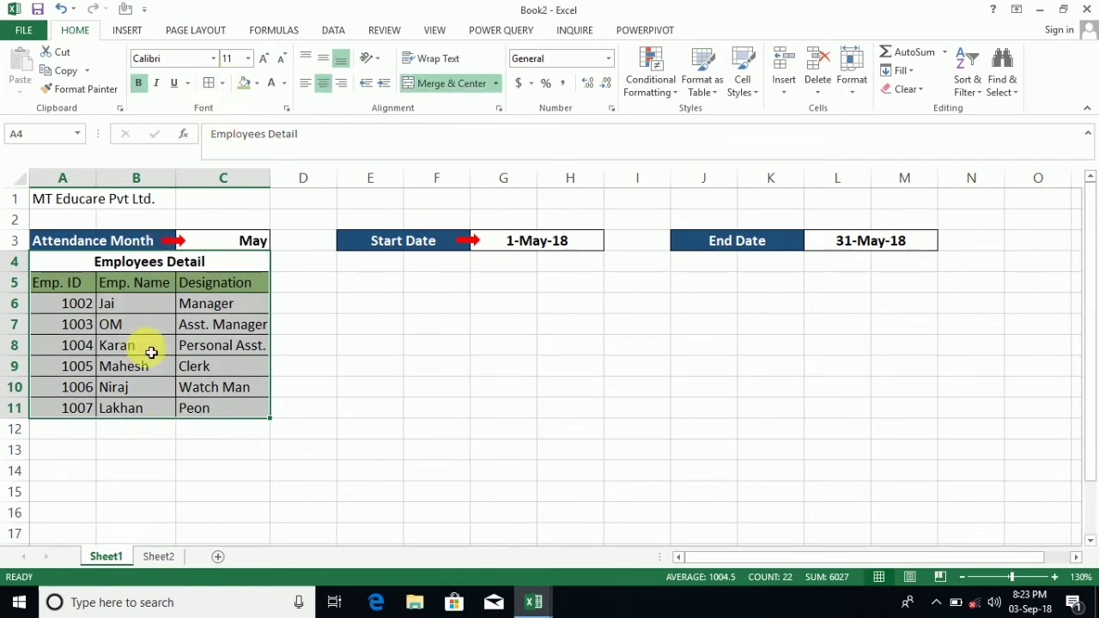
click(244, 362)
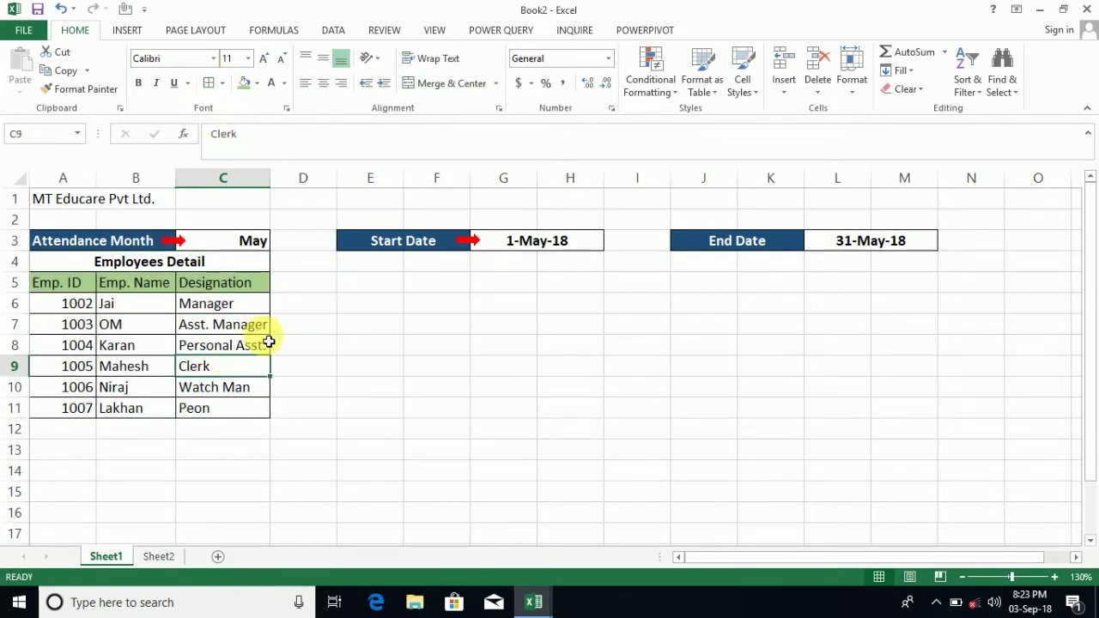
click(292, 290)
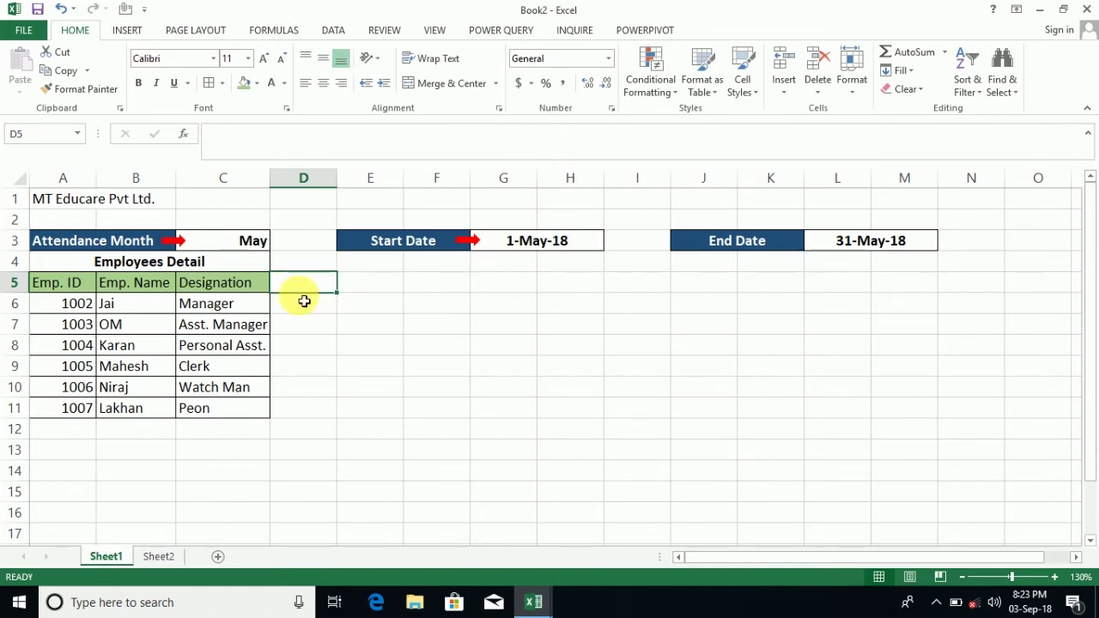
Link D5 to the start date with the formula =G3.
text(=)
click(546, 241)
key(Return)
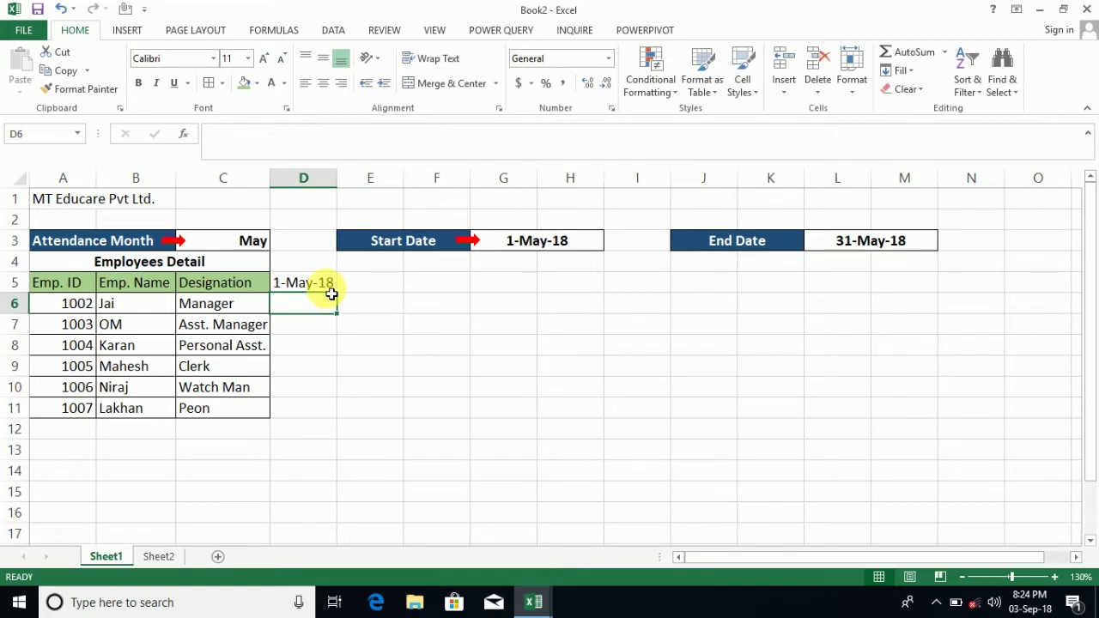
Choose August from the Attendance Month dropdown in C3.
click(232, 240)
click(278, 243)
click(154, 255)
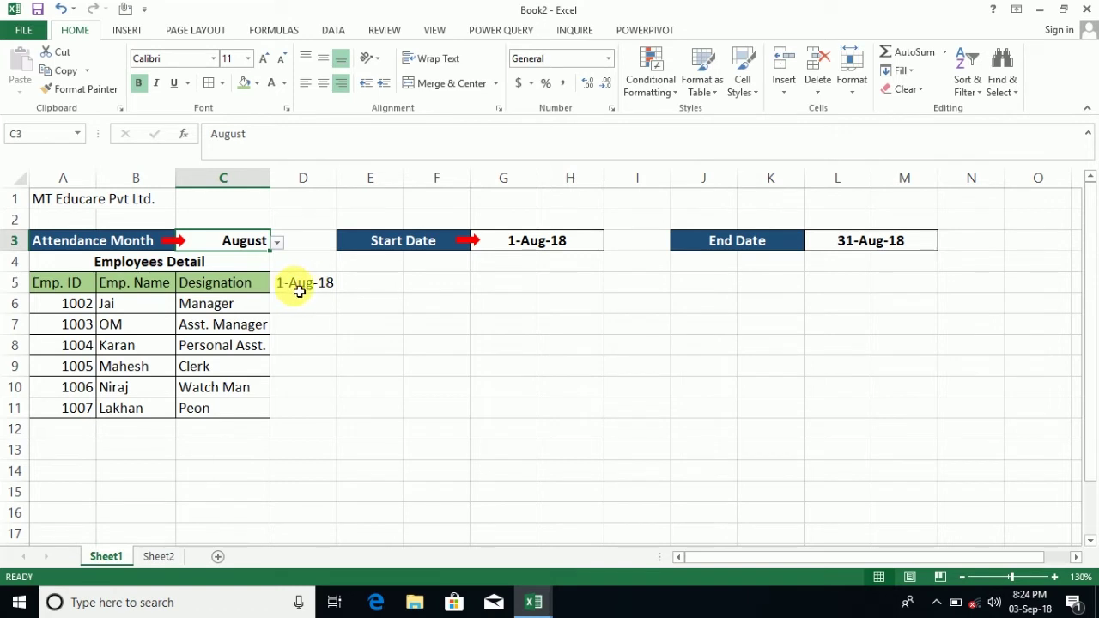
click(299, 292)
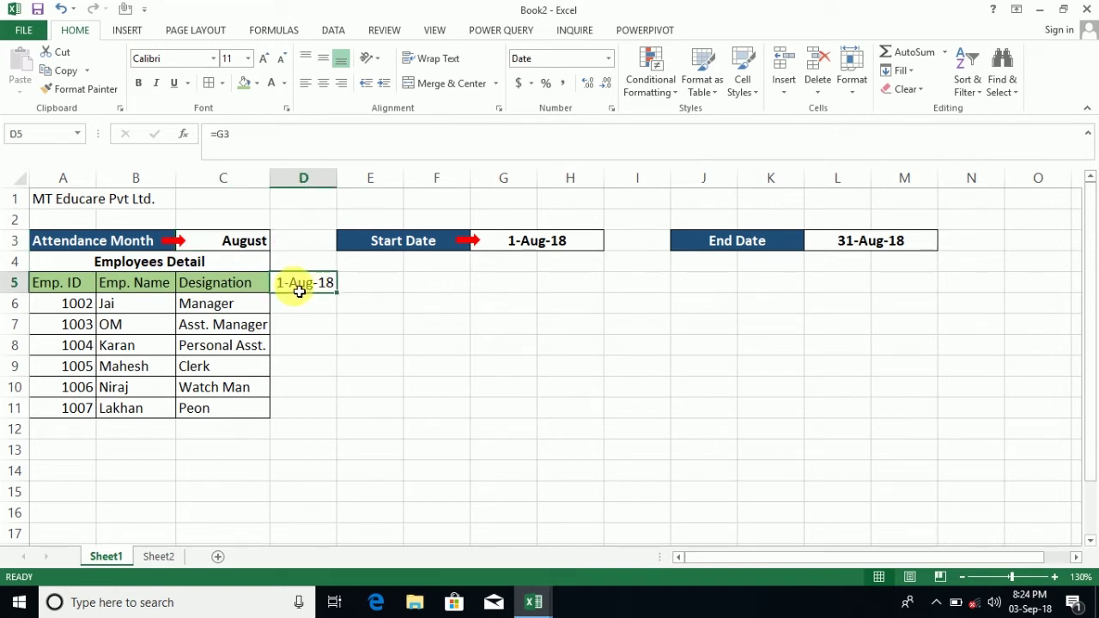
Format D5 with the 14-Mar date type so it reads 1-Aug.
key(ctrl+1)
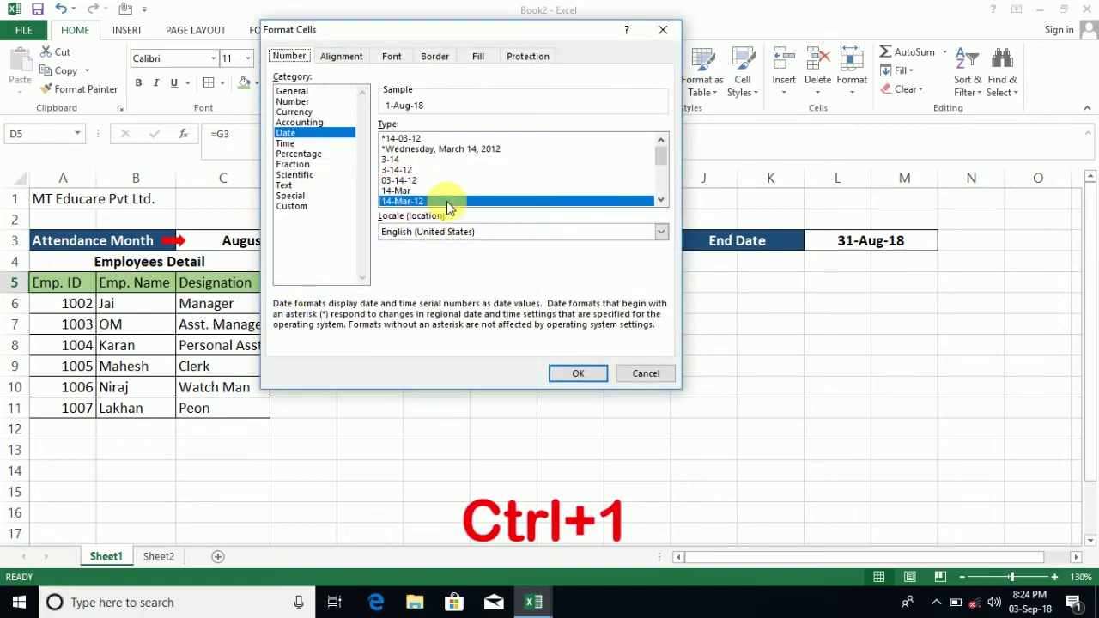
click(398, 190)
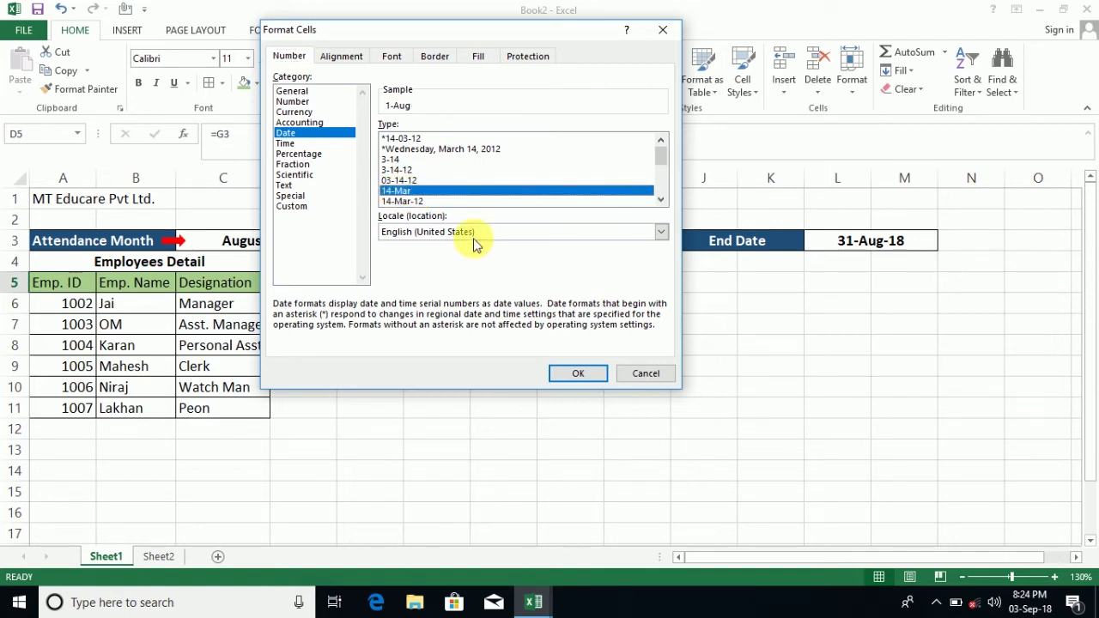
click(577, 375)
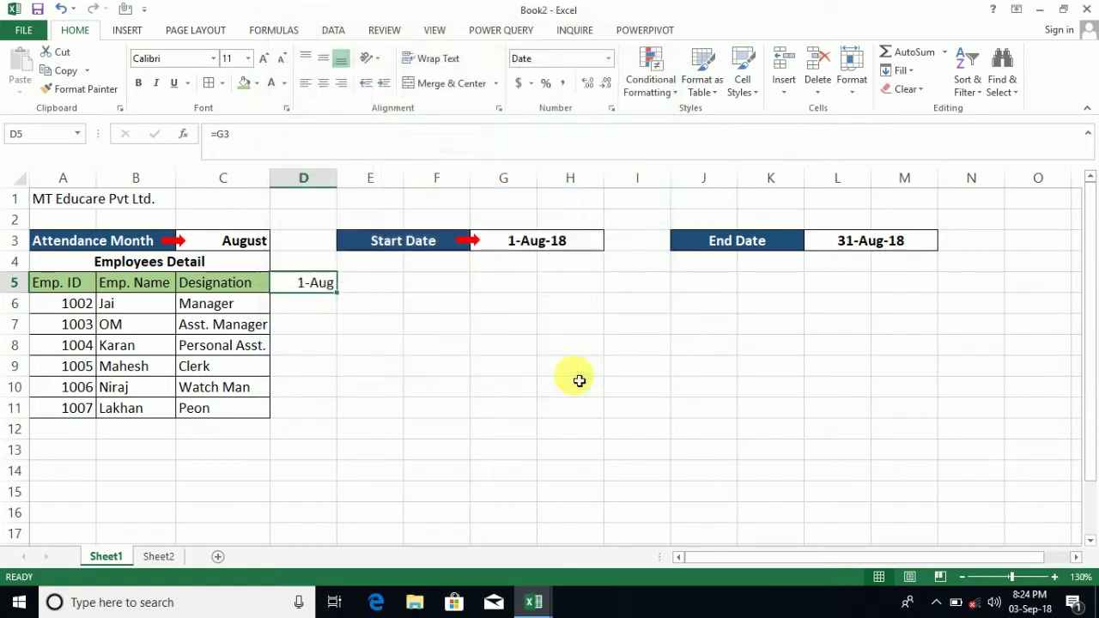
click(359, 286)
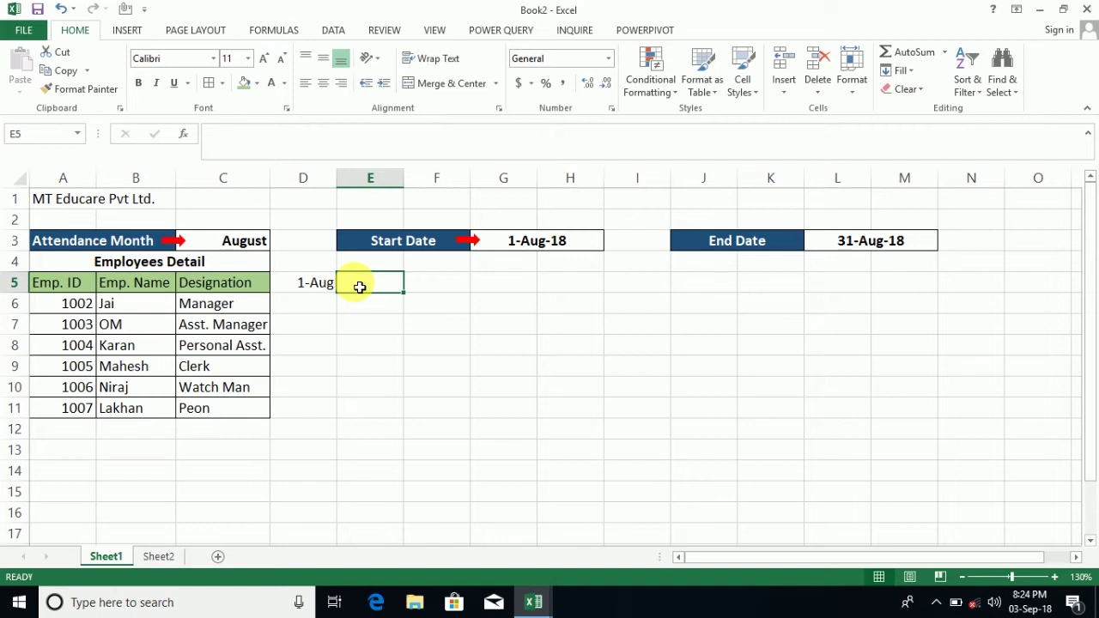
Enter =IF(D5<$L$3,D5+1,"") in E5 to give the next date until the End Date.
text(=)
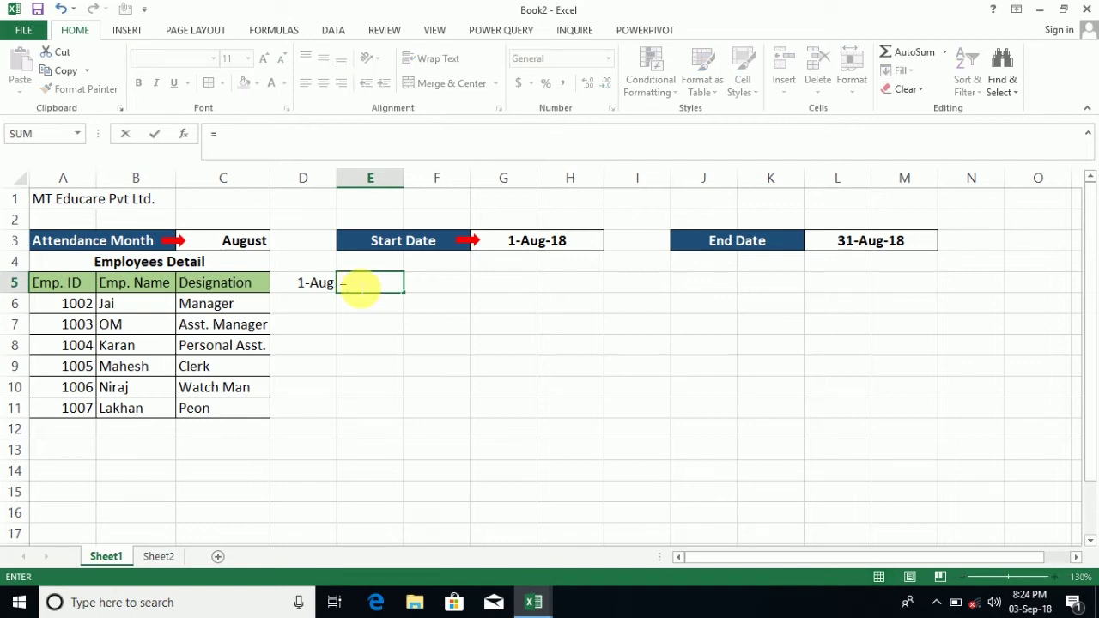
text(if)
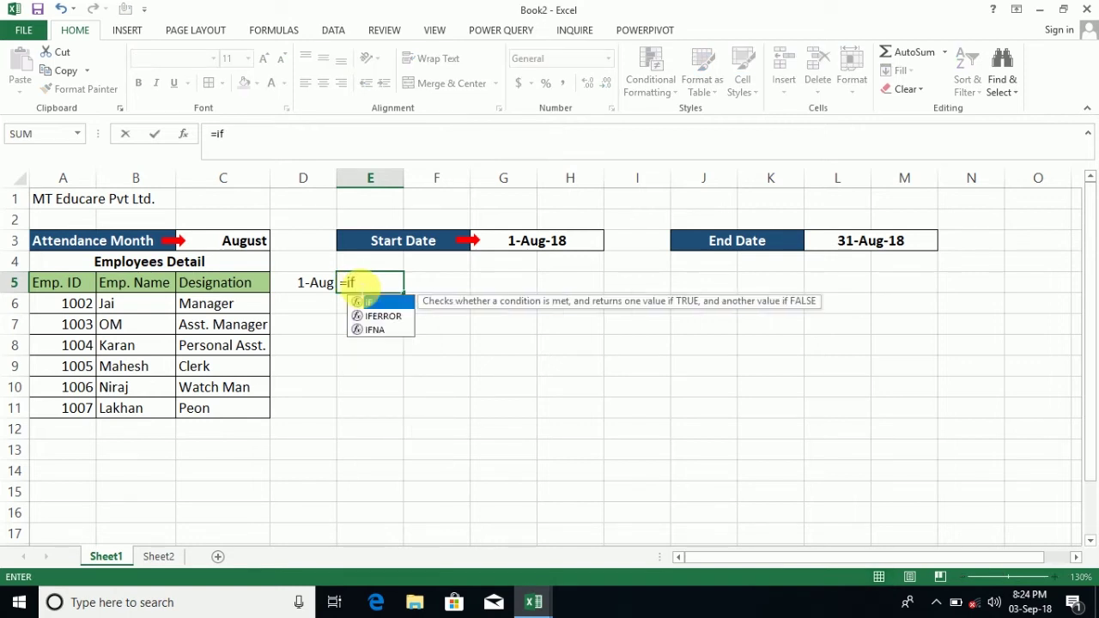
text(()
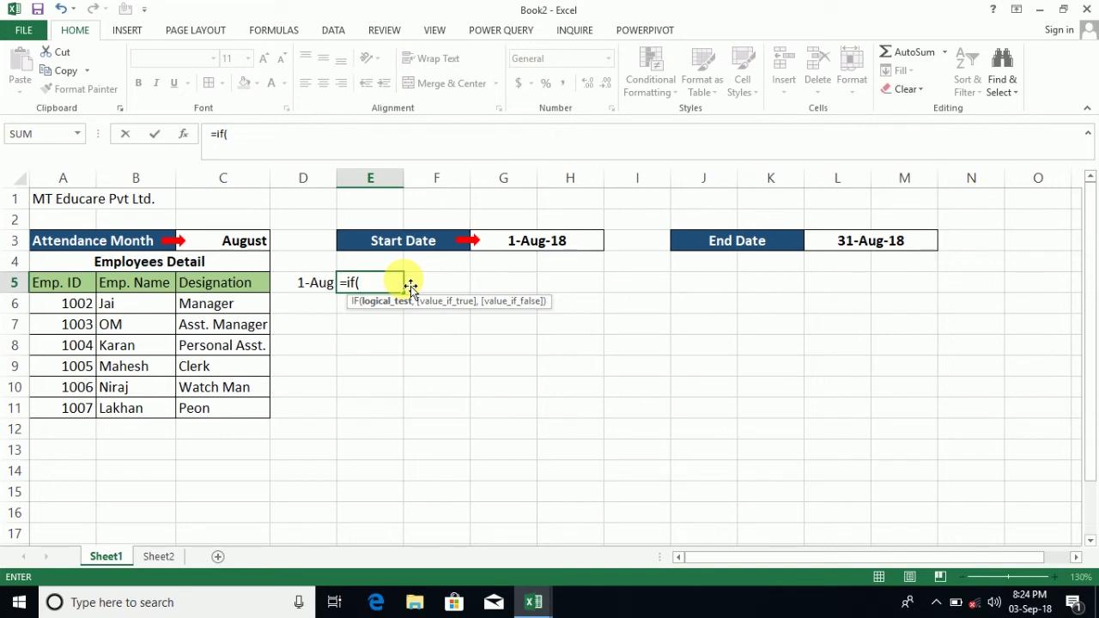
click(322, 290)
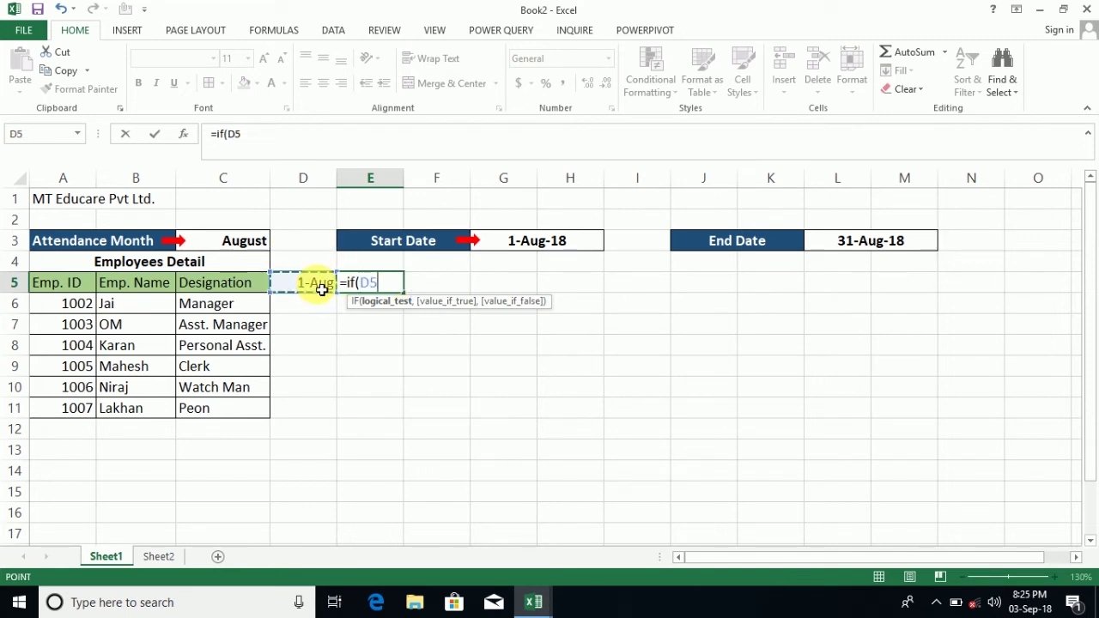
text(<)
click(838, 248)
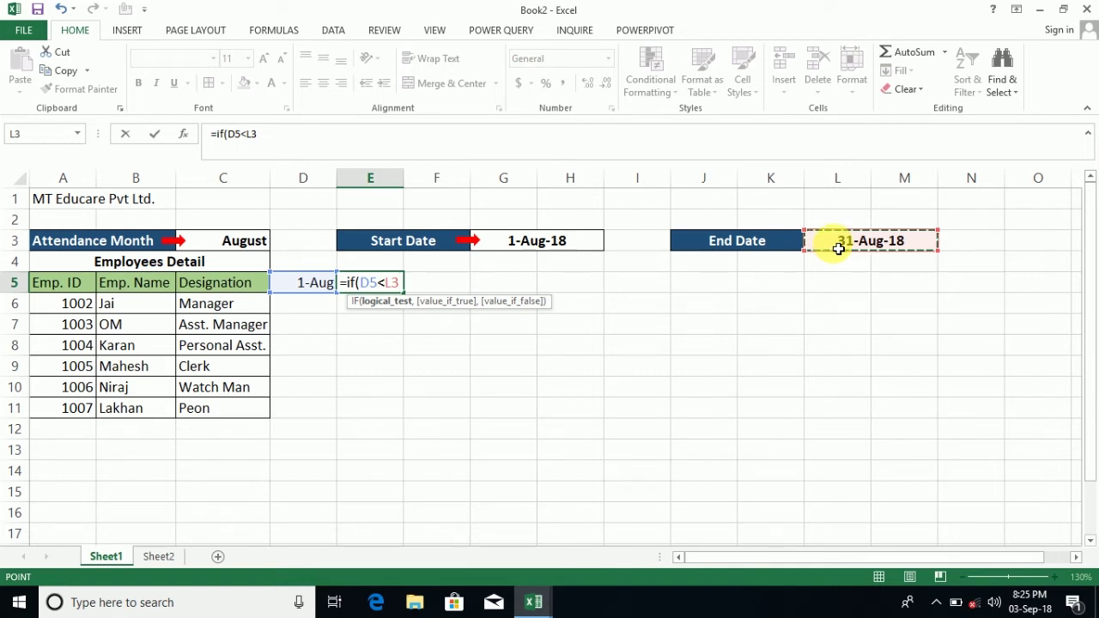
key(F4)
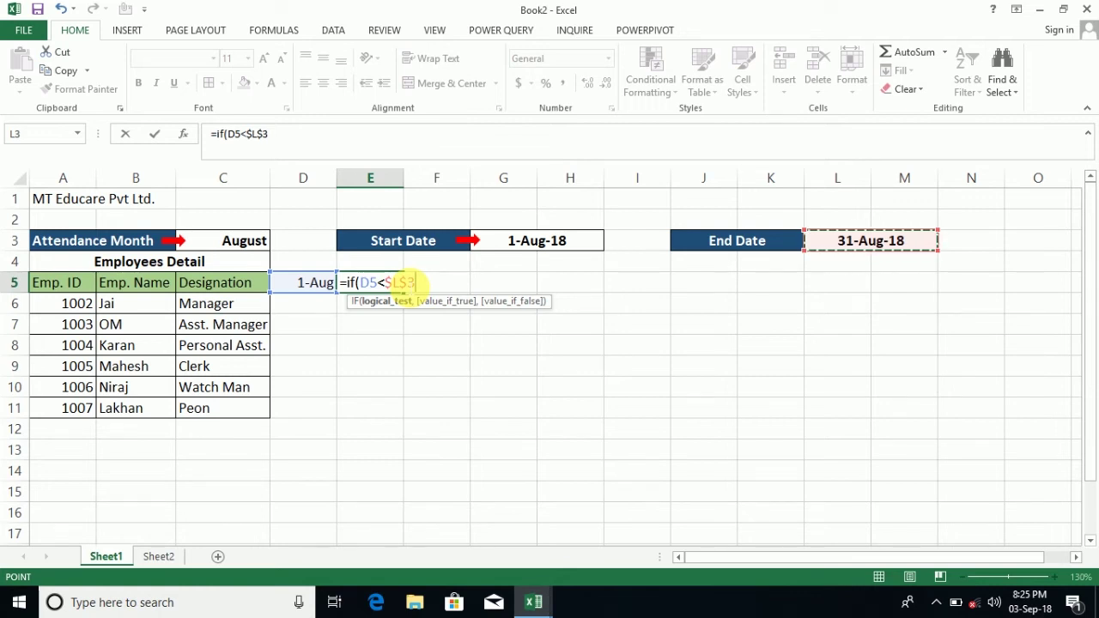
text(,)
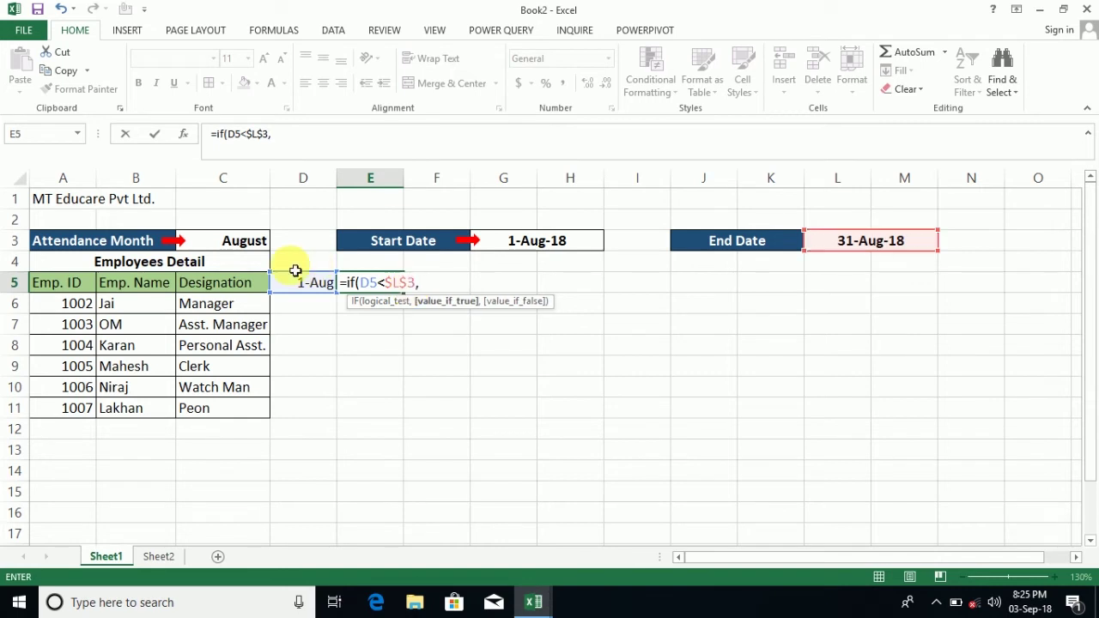
click(304, 285)
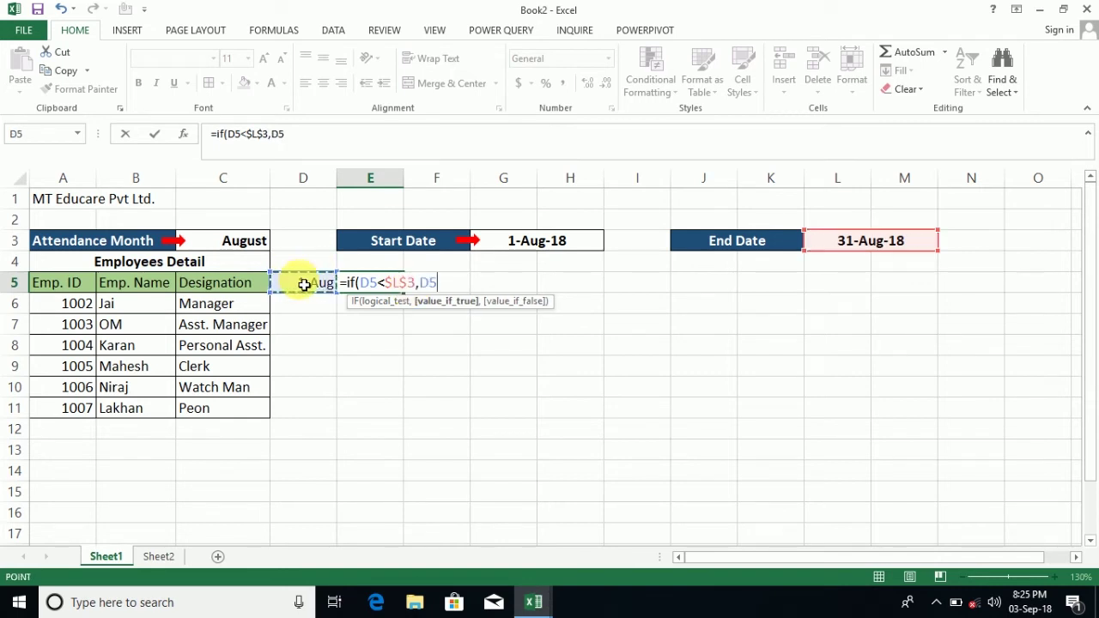
text(+1)
text(,)
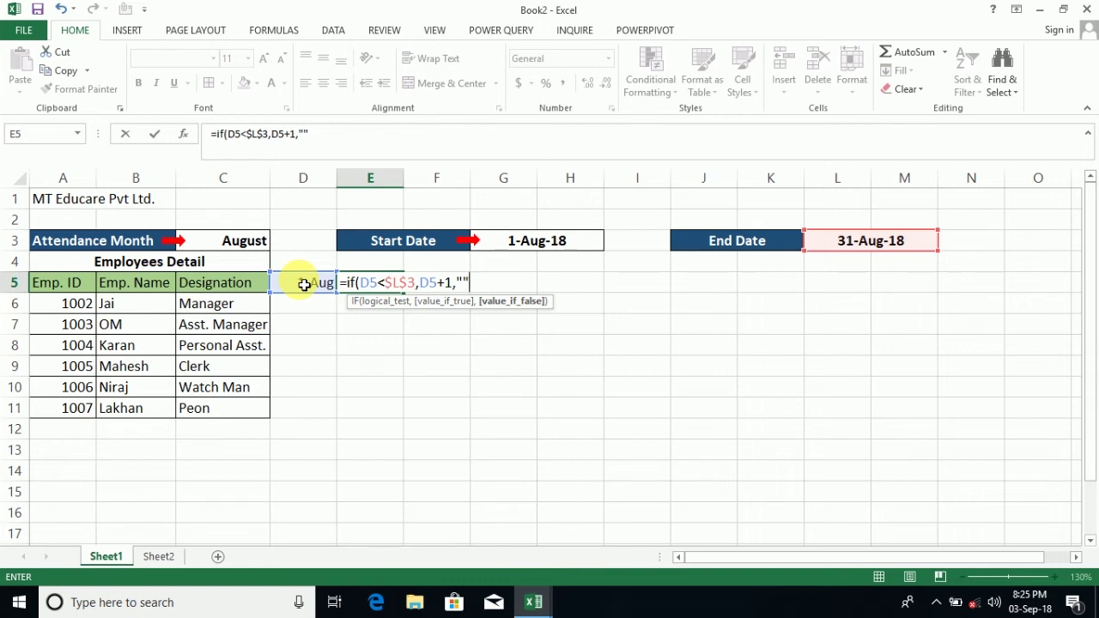
text())
key(Return)
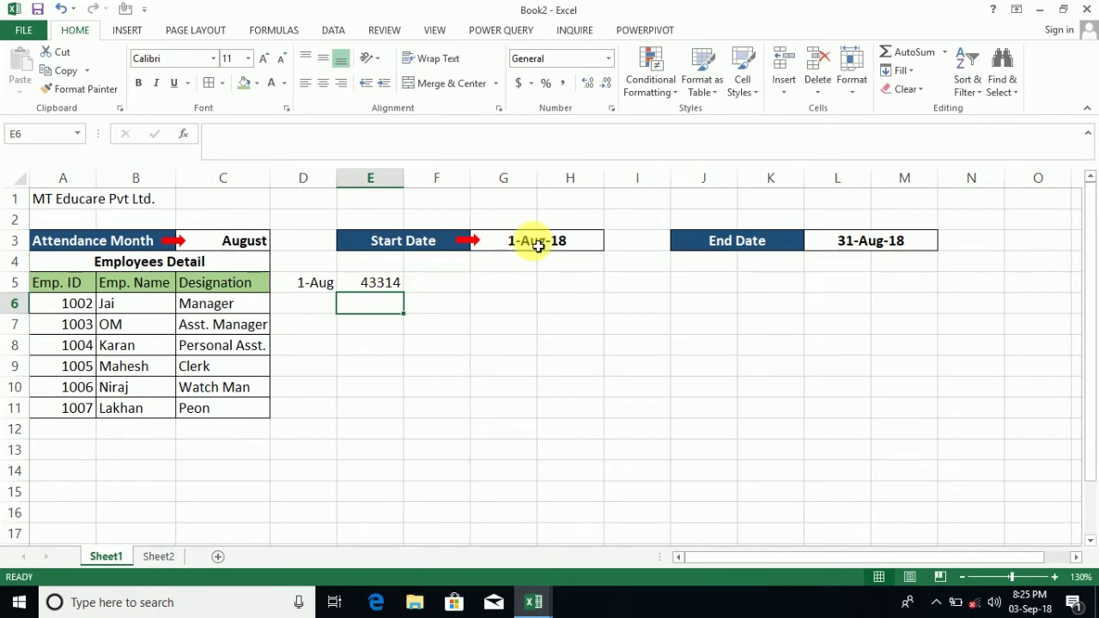
Copy D5's day-month date format onto E5 with Format Painter.
click(295, 291)
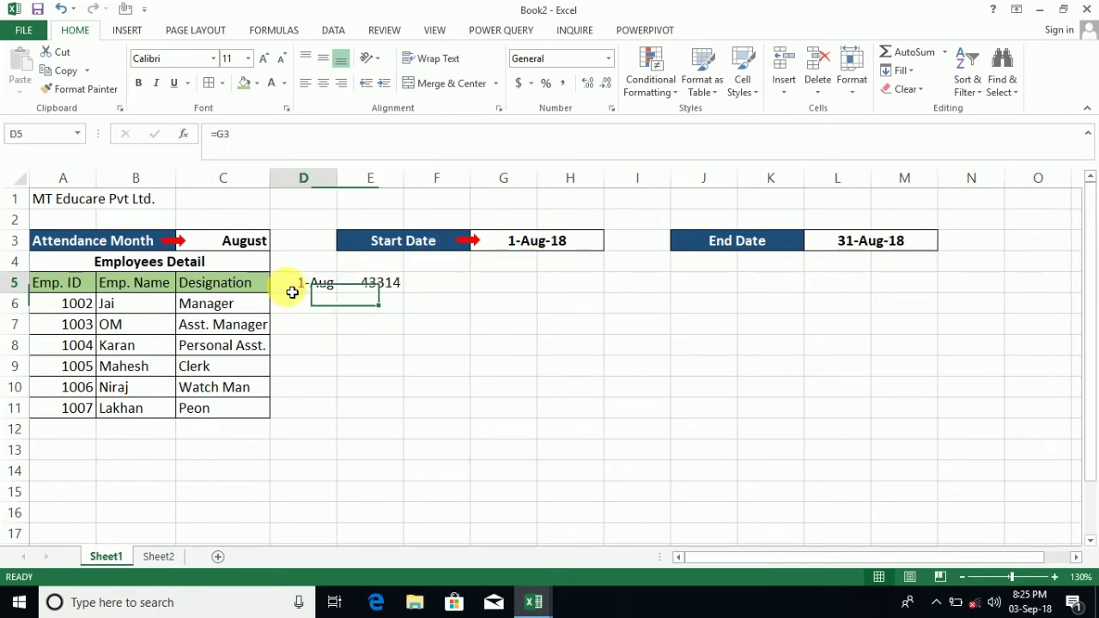
click(84, 91)
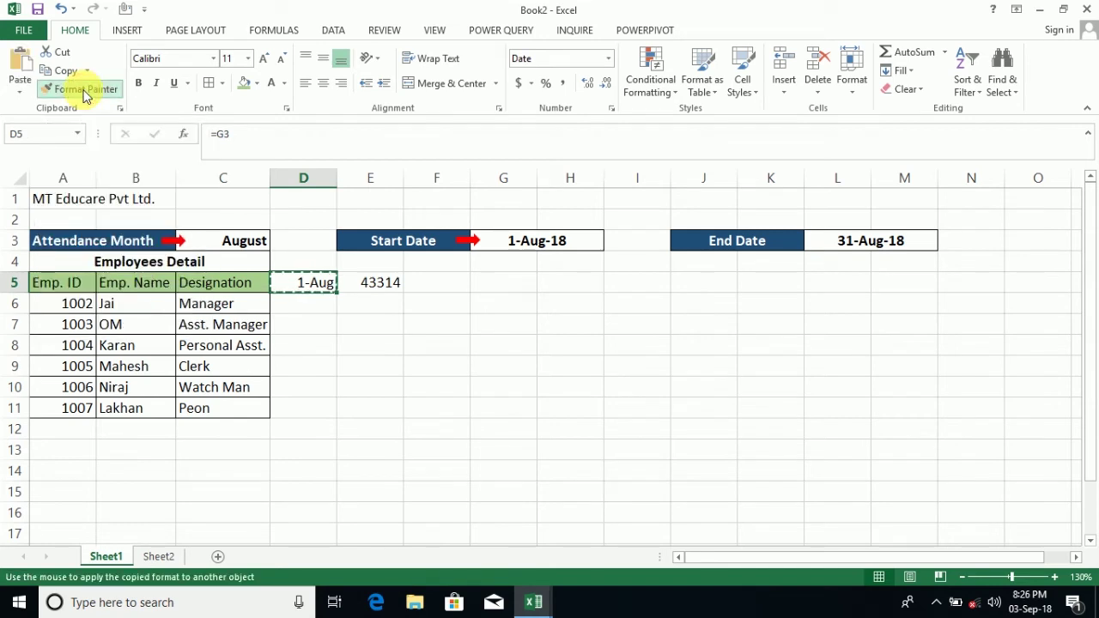
click(373, 289)
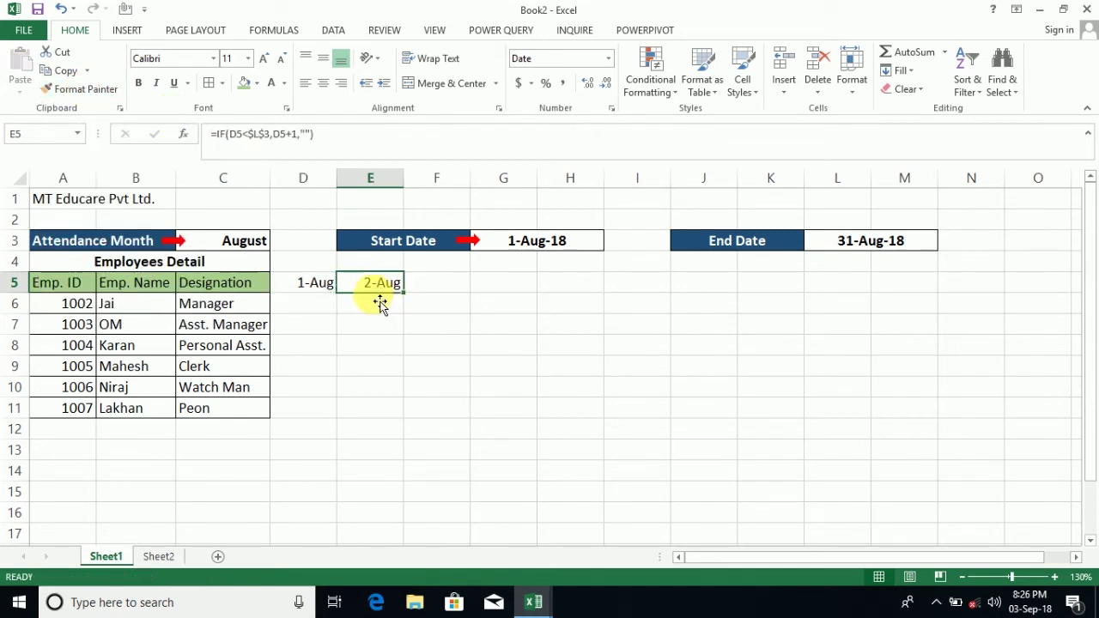
Choose January from the Attendance Month dropdown in C3.
click(252, 239)
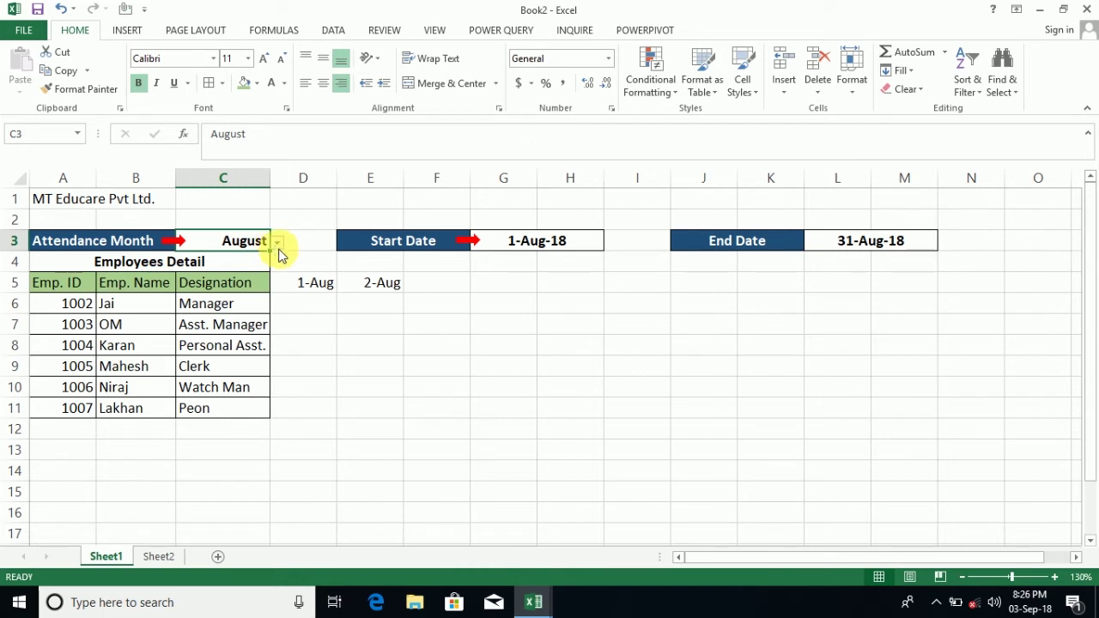
click(276, 244)
drag(273, 292, 275, 264)
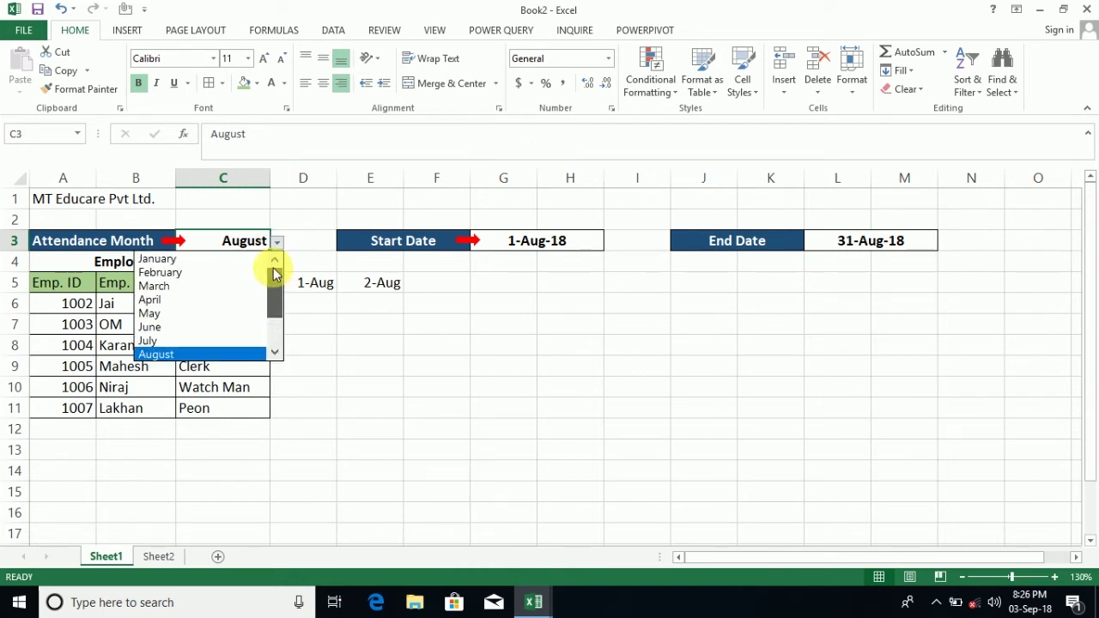
click(221, 258)
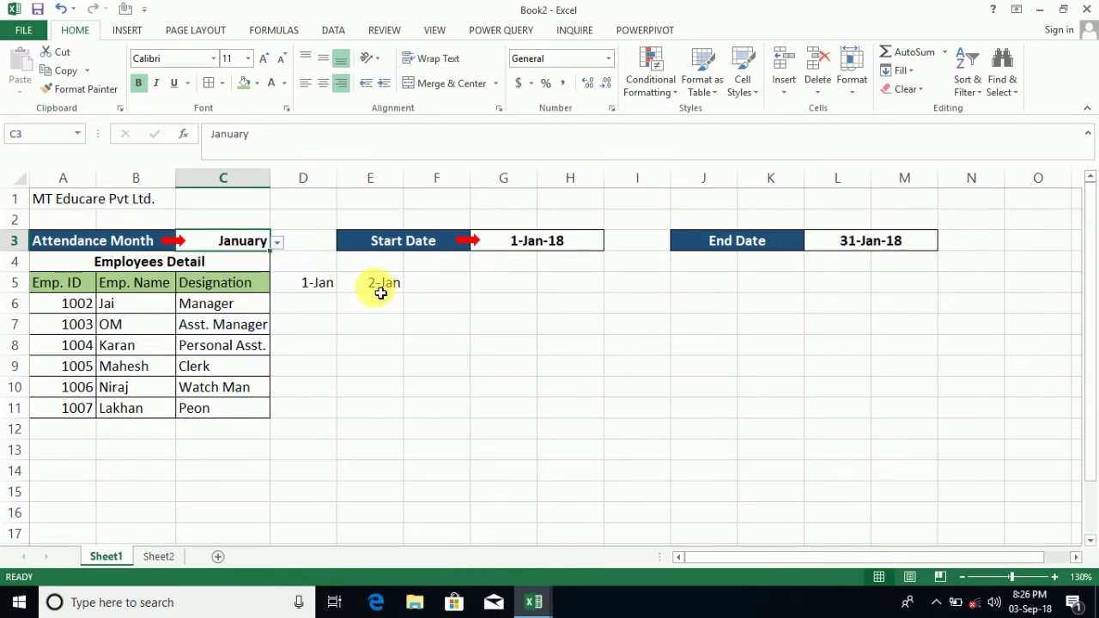
click(388, 289)
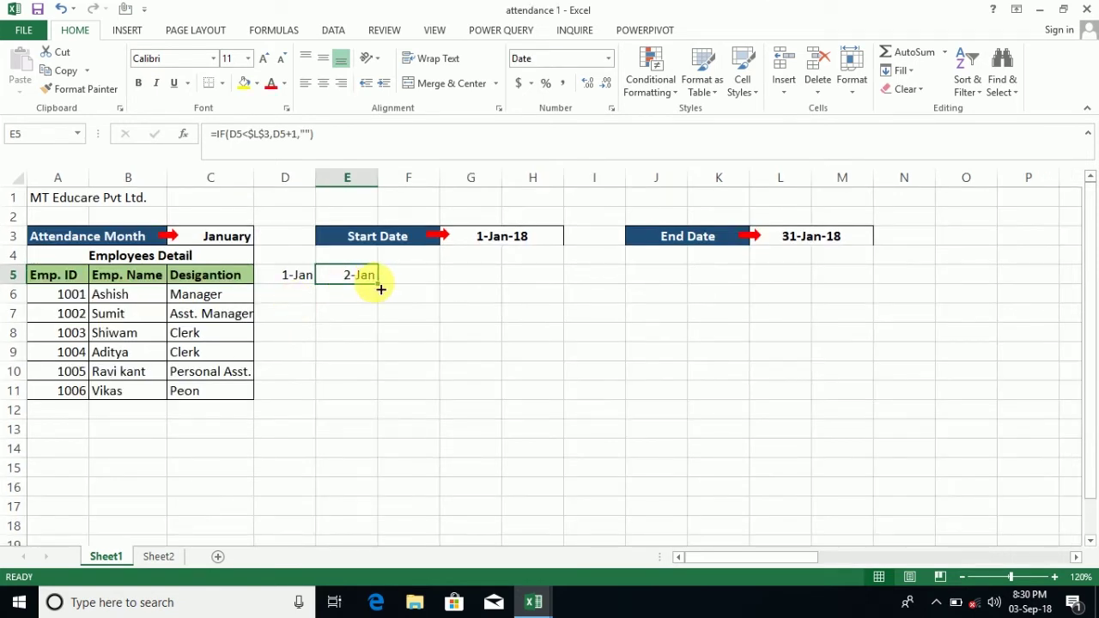
Fill E5's date formula across row 5 to AH5, giving 1-Jan through 31-Jan.
mouse_move(380, 285)
mouse_down()
mouse_move(951, 283)
mouse_move(1095, 297)
mouse_up()
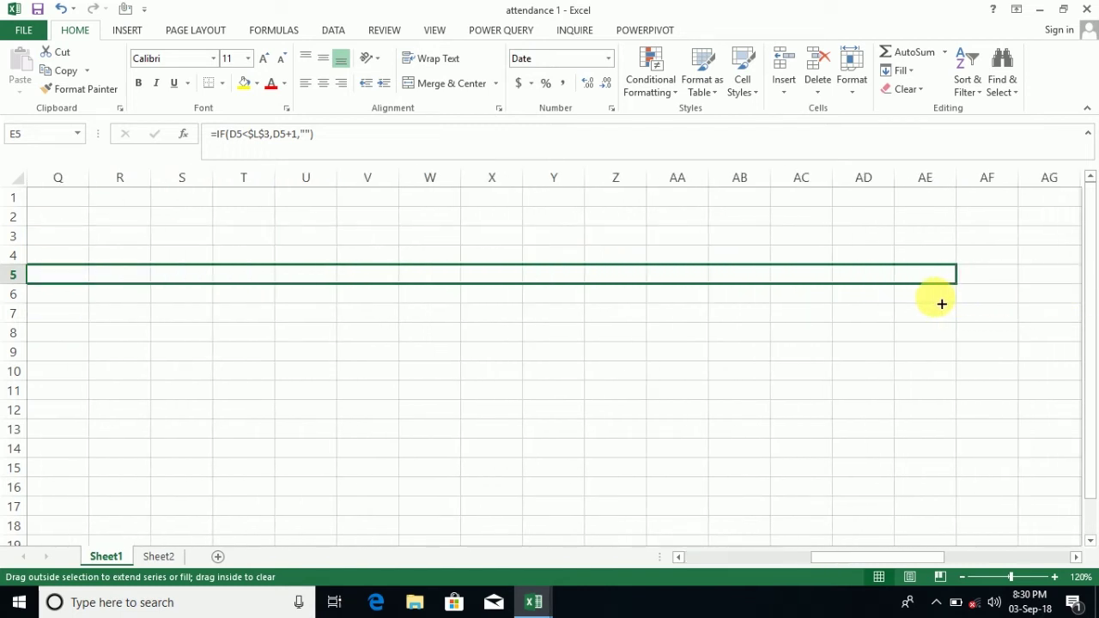
drag(1095, 297, 919, 301)
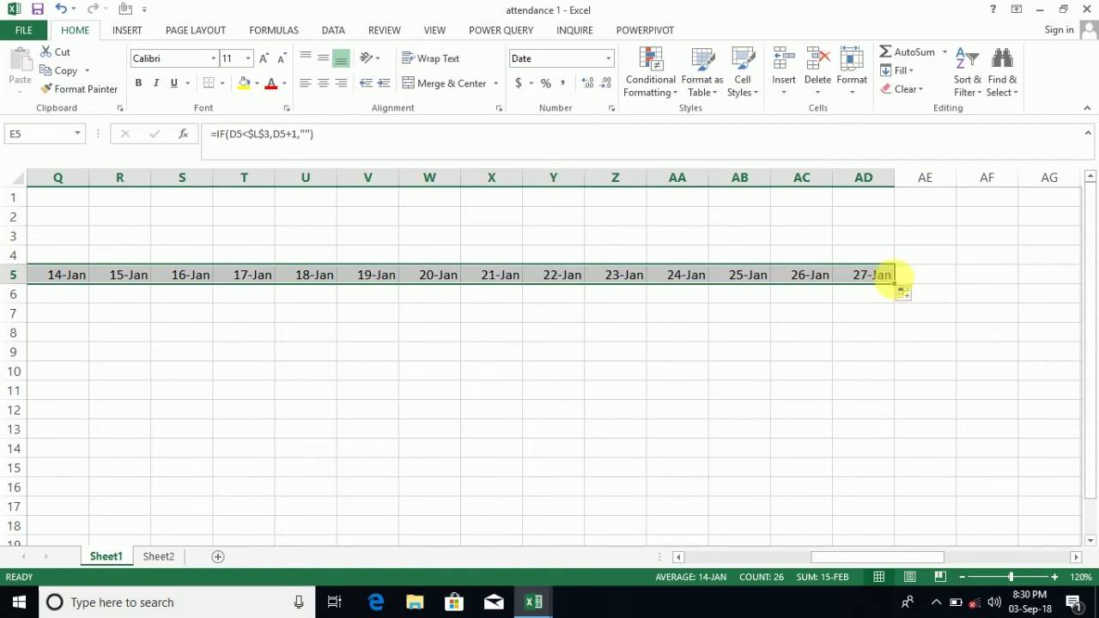
drag(900, 291, 1015, 286)
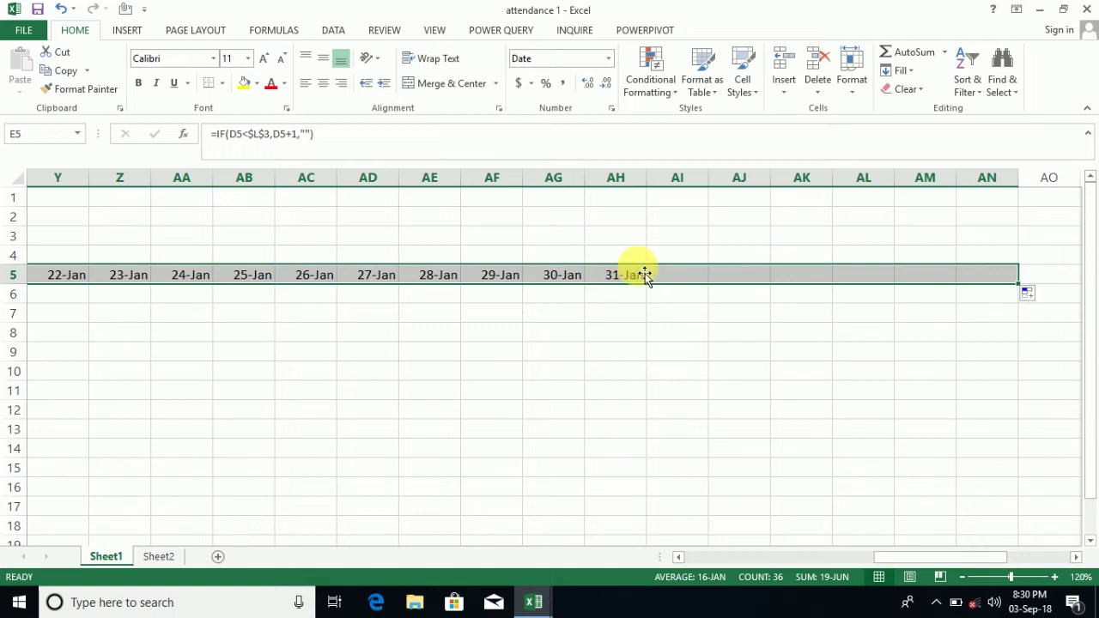
drag(911, 560, 720, 559)
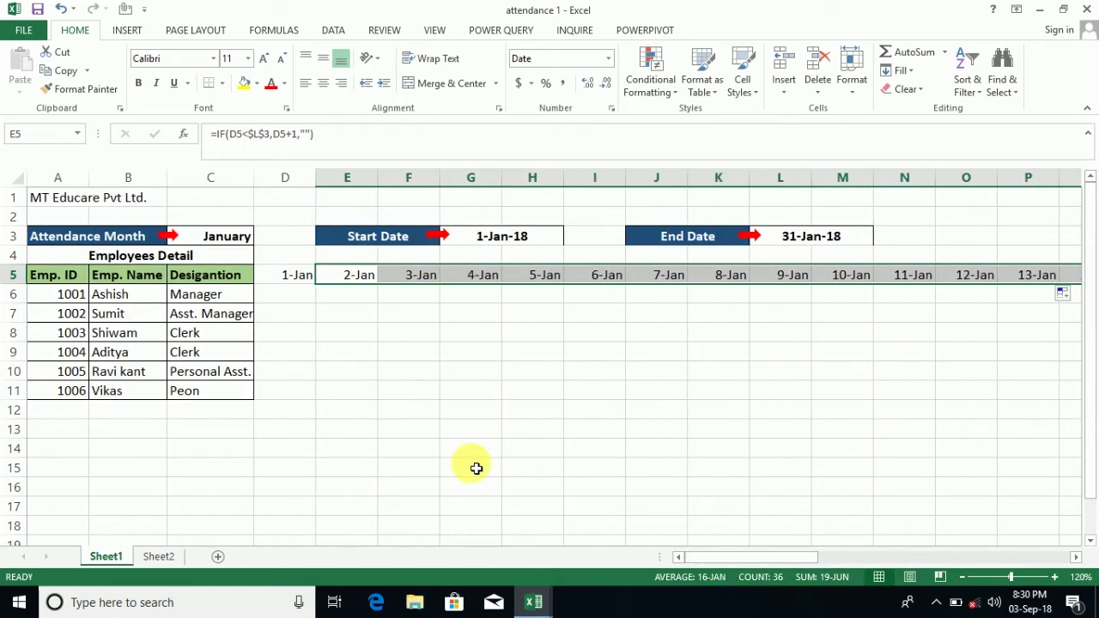
click(300, 372)
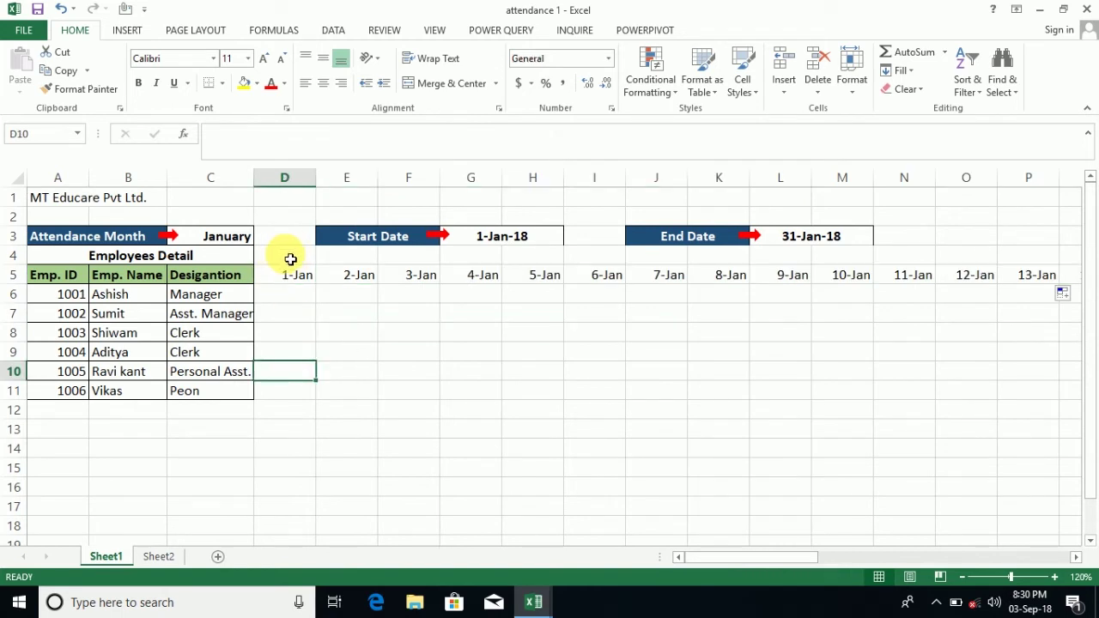
Change the Attendance Month in C3 to April, then to September.
click(247, 237)
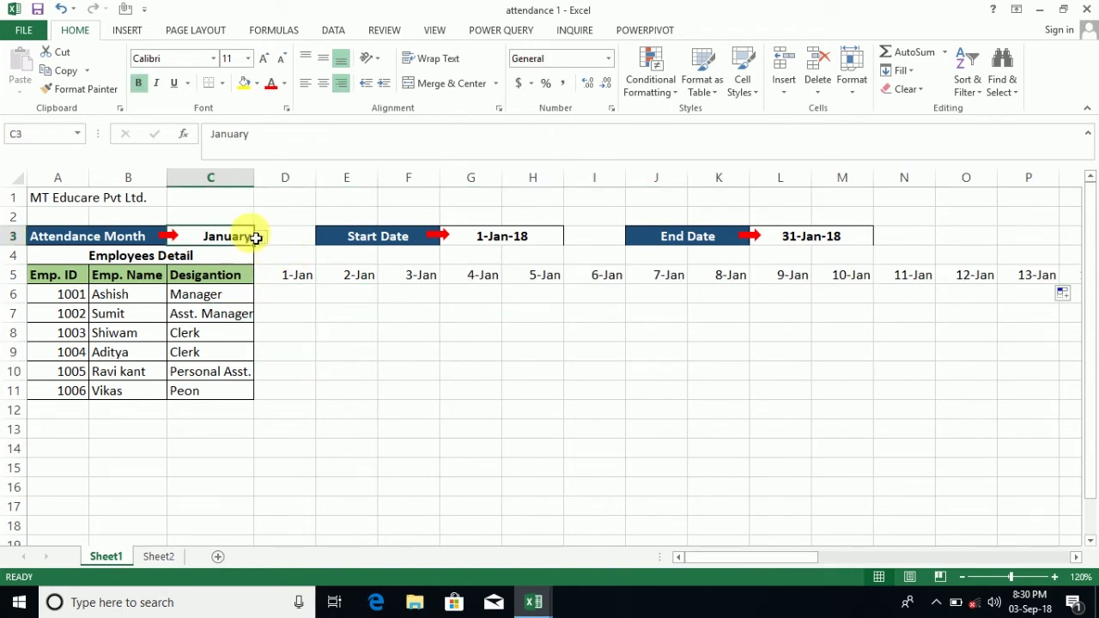
click(261, 237)
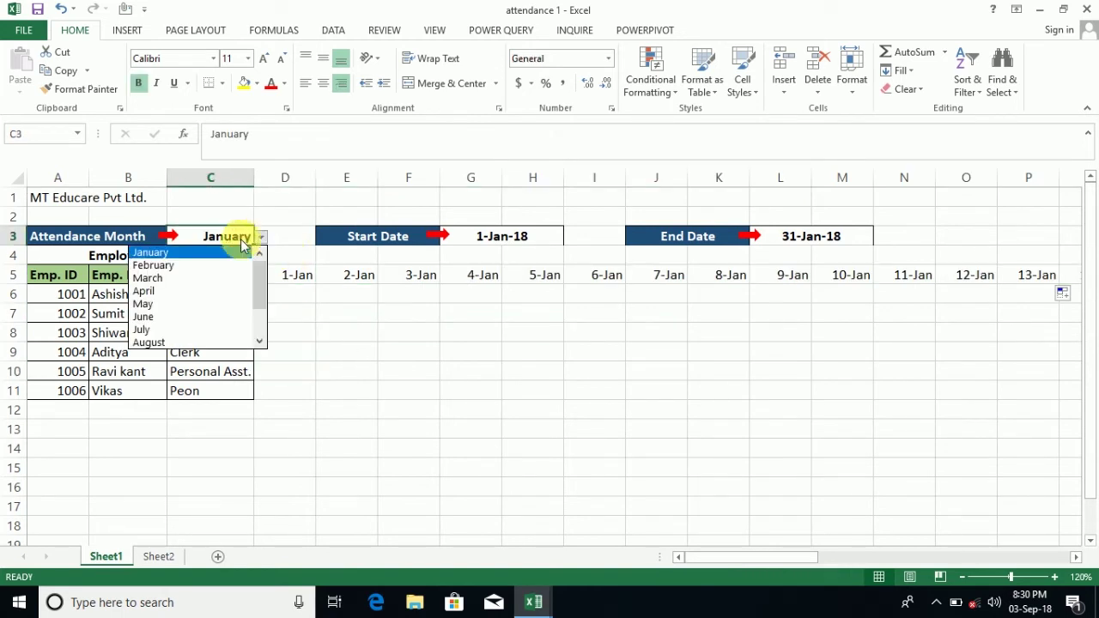
click(167, 294)
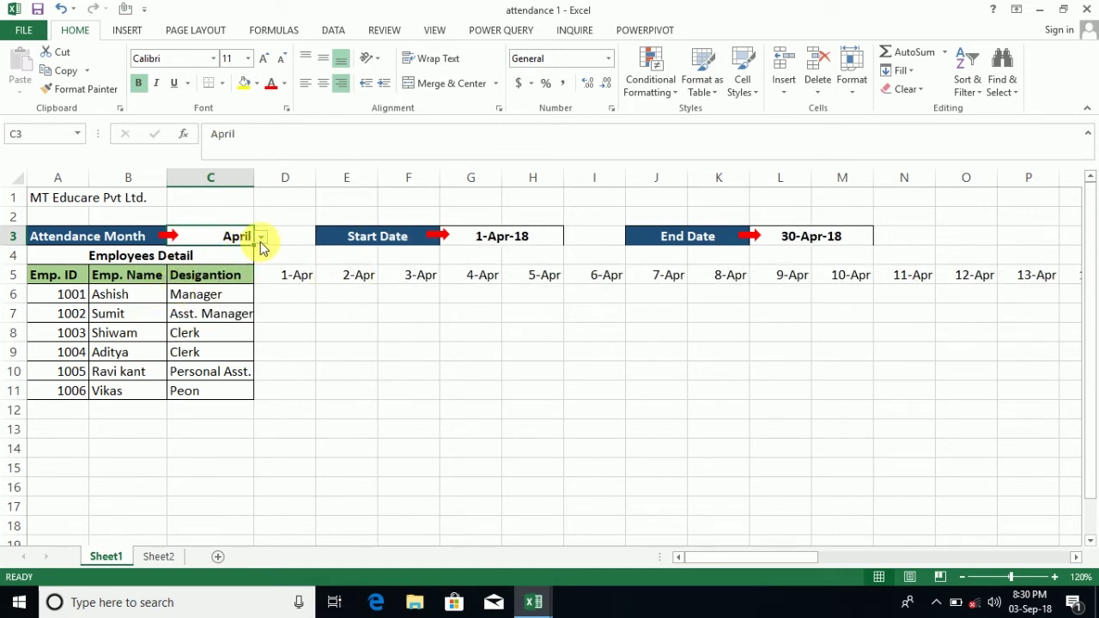
click(261, 236)
key(Escape)
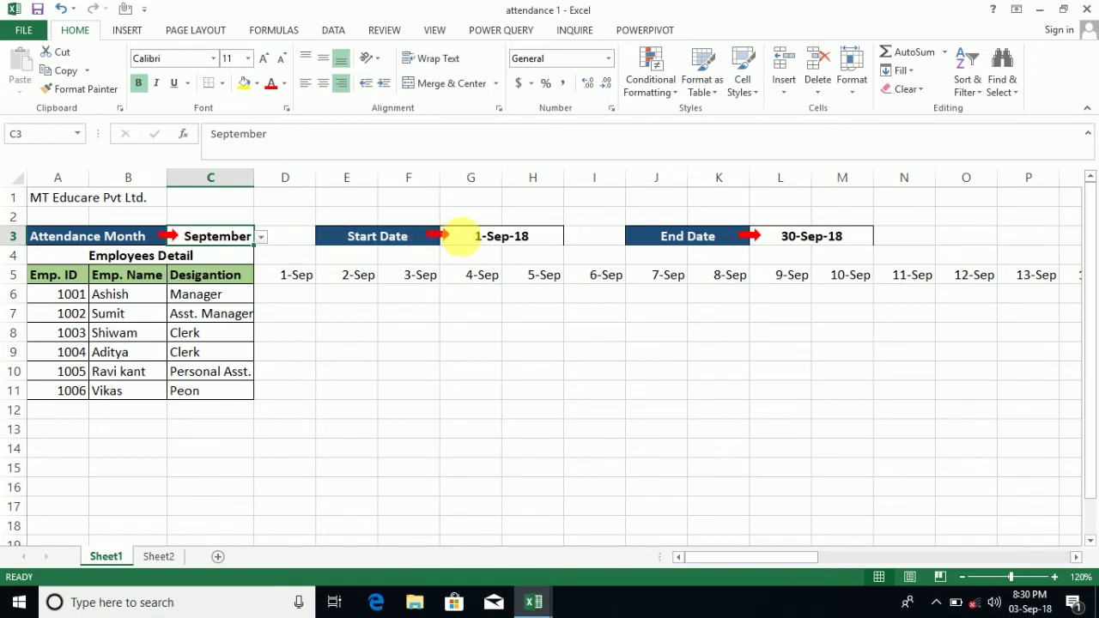
Apply All Borders to the Start Date value cell G3.
click(486, 236)
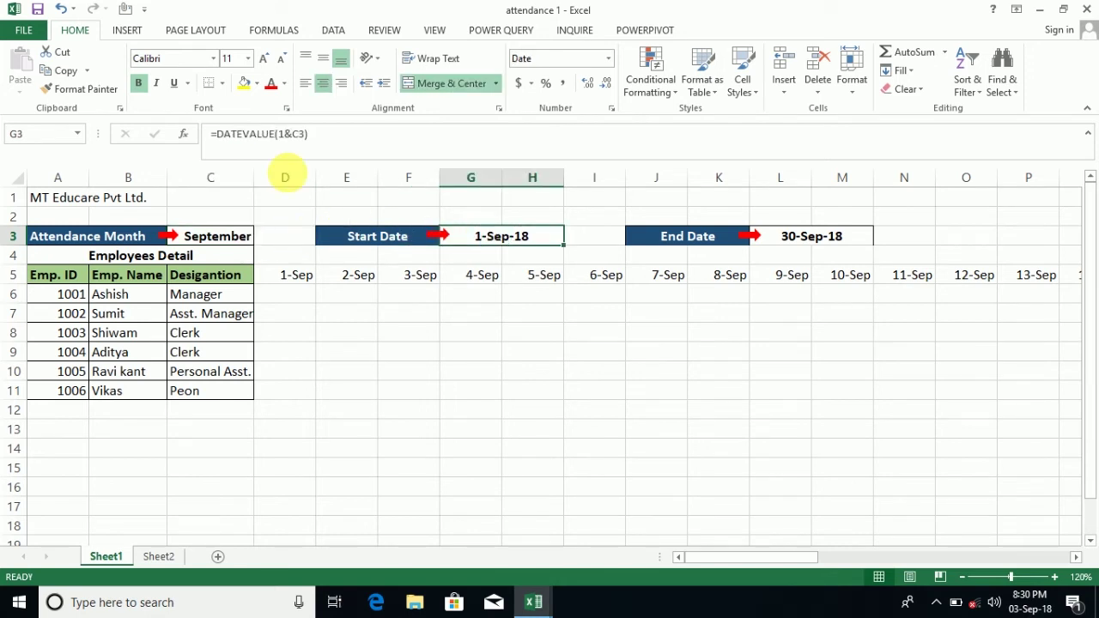
click(225, 86)
click(235, 218)
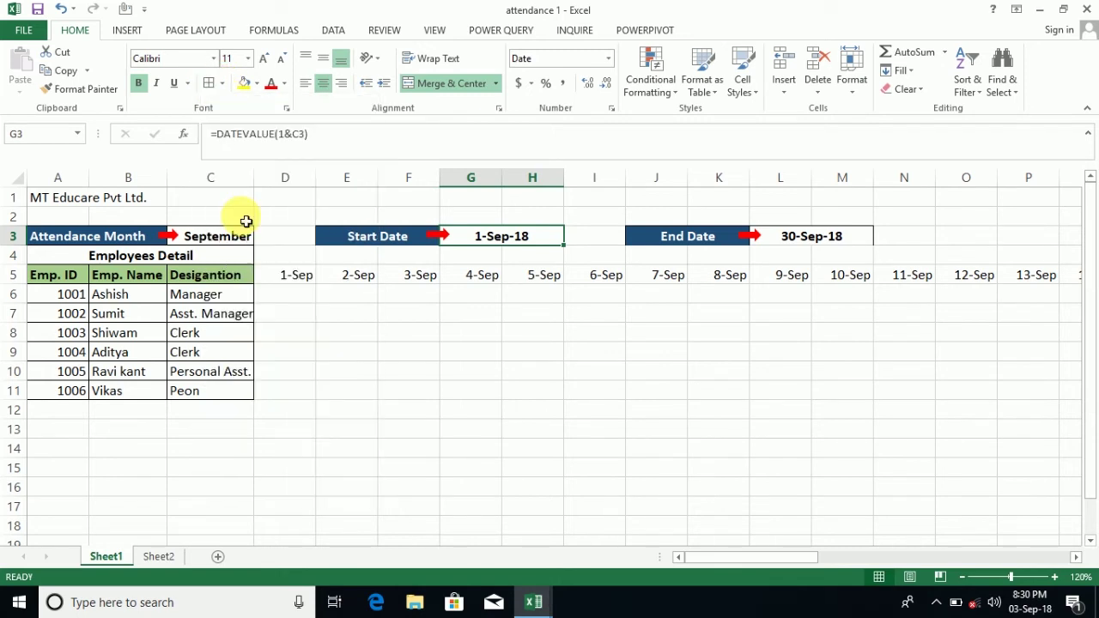
click(789, 236)
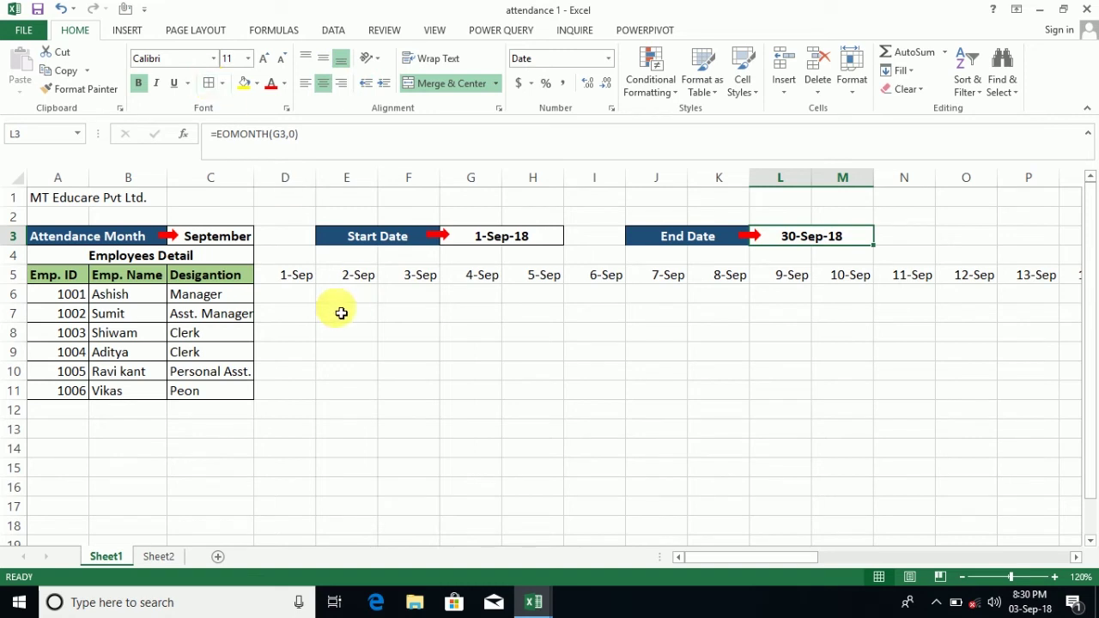
click(289, 263)
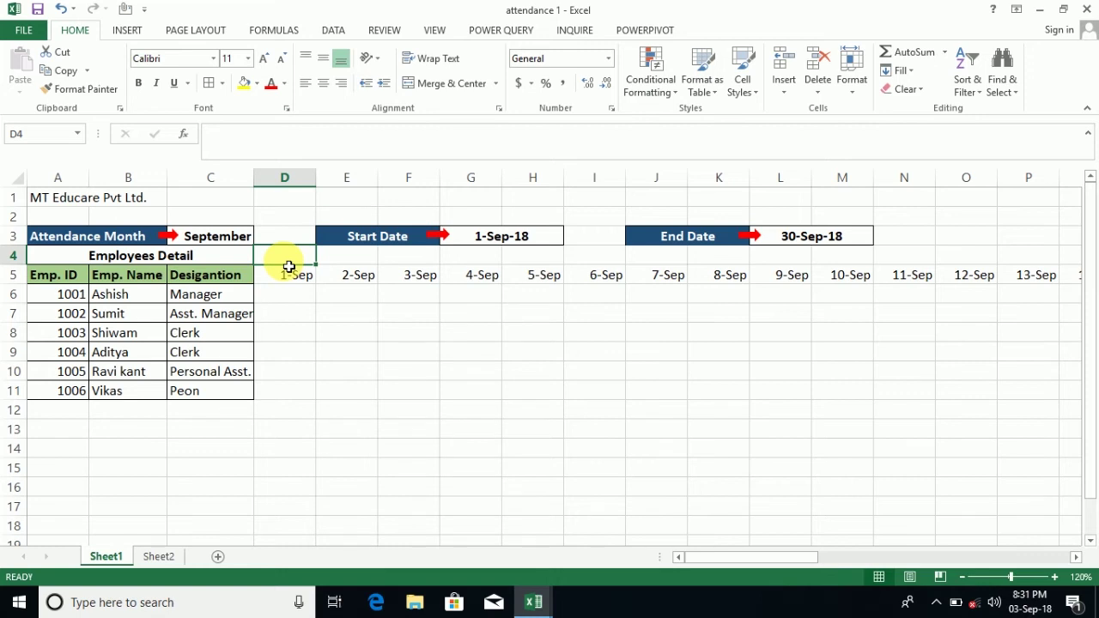
Enter =TEXT(D5,"ddd") in D4 so it shows the weekday Sat.
text(=text)
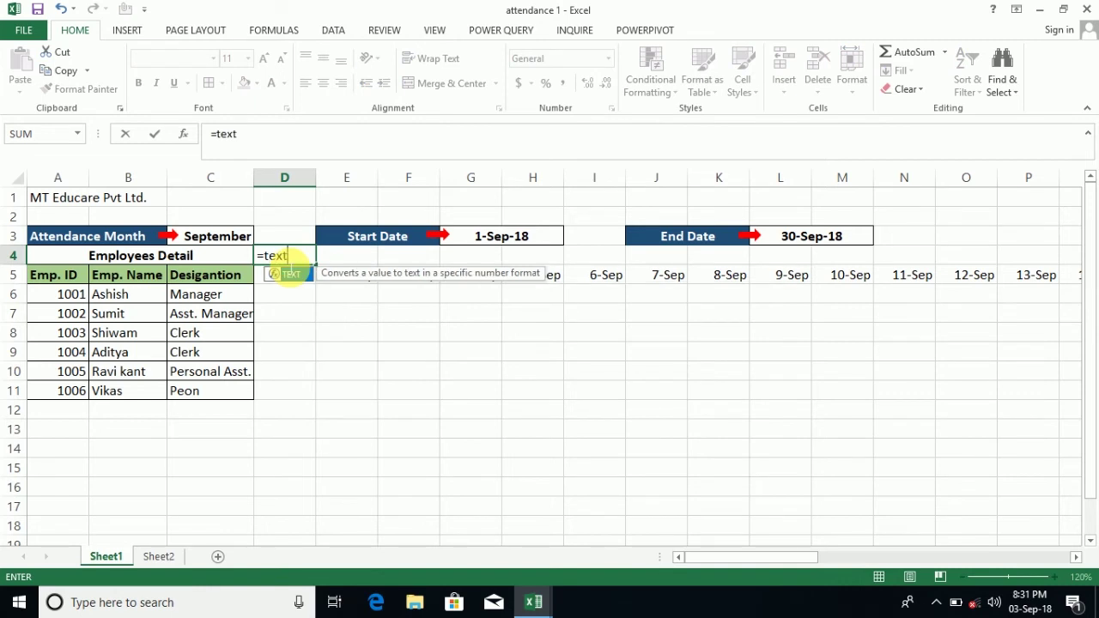
text(()
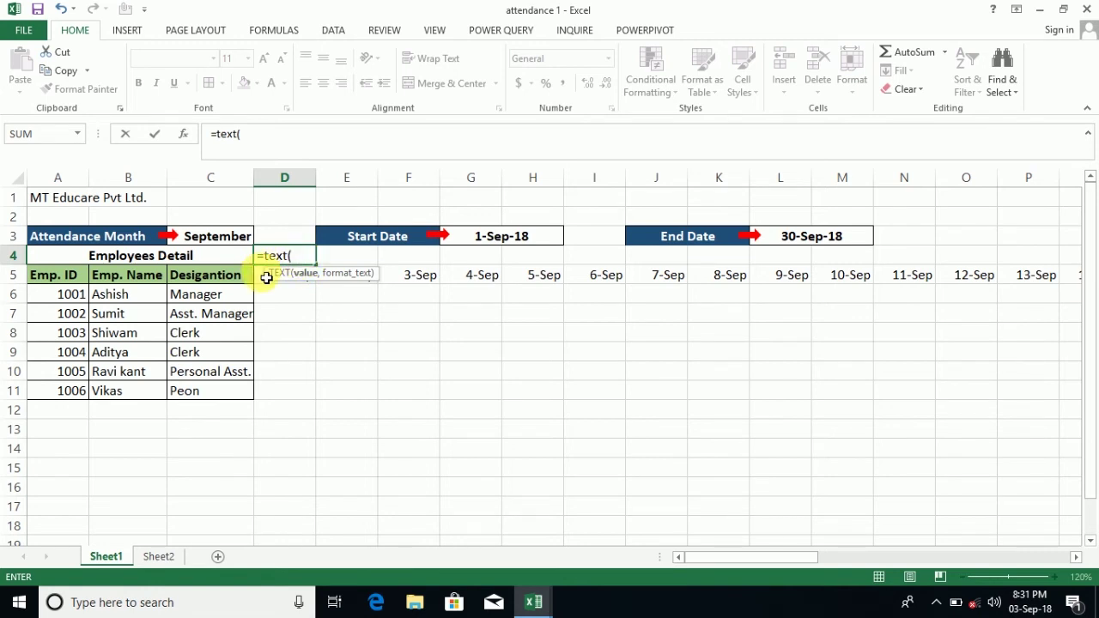
click(267, 280)
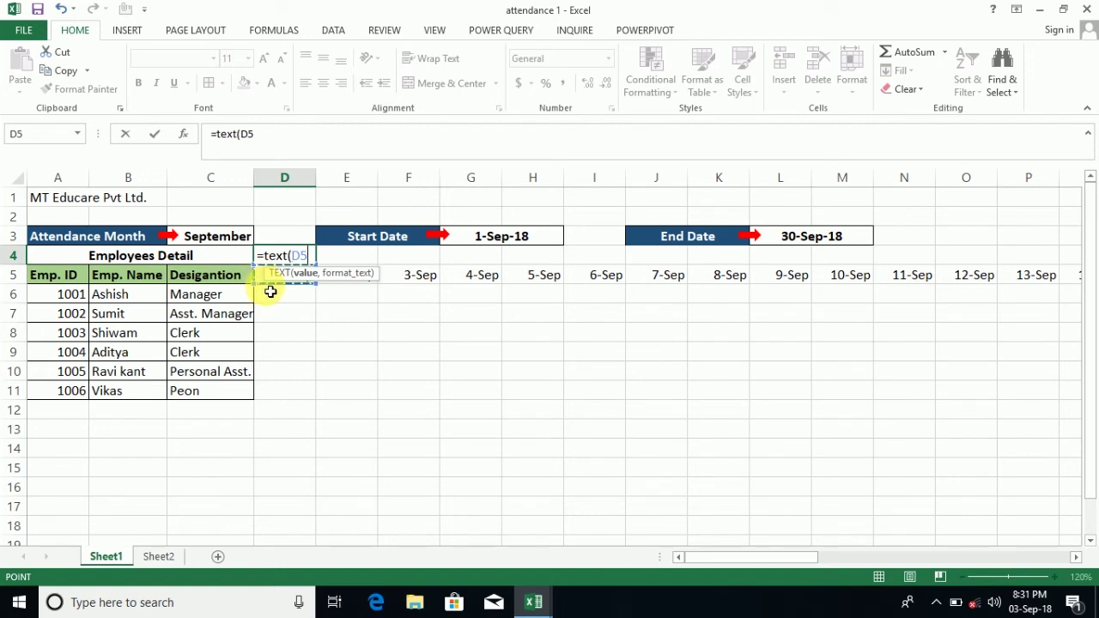
text(,"ddd)
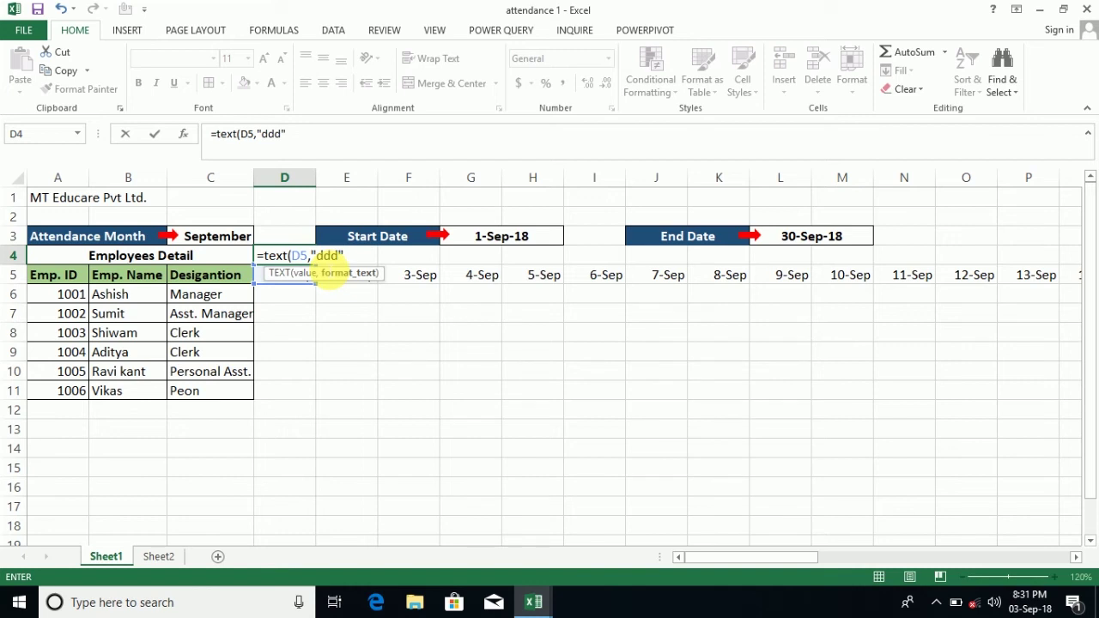
text())
key(Return)
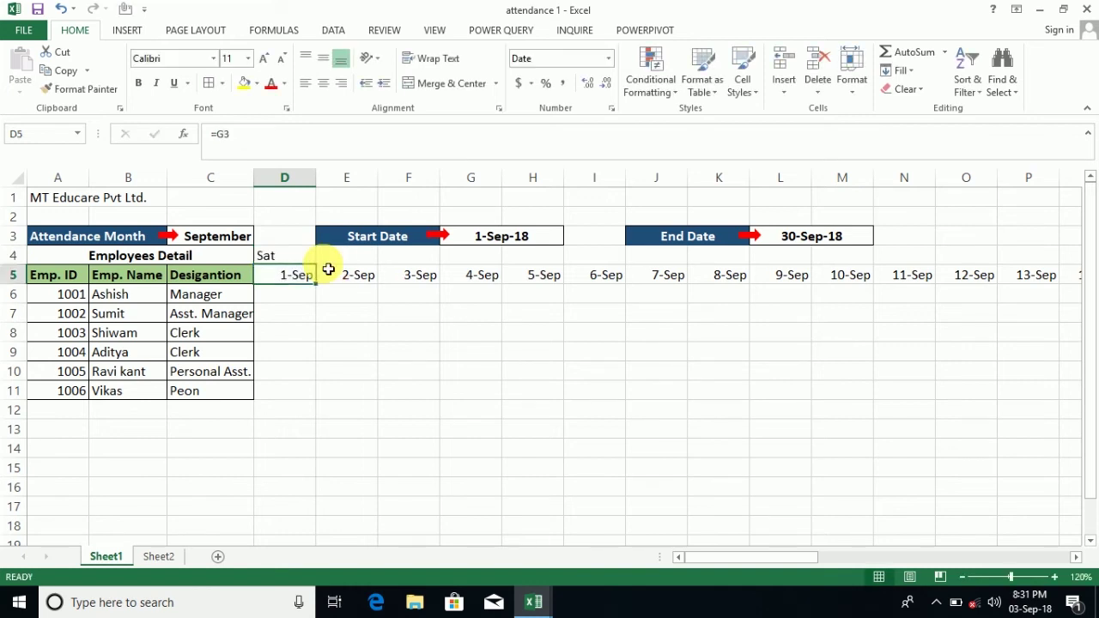
click(219, 241)
Choose January in C3 so D4 reads Mon, then copy D4's weekday formula along row 4.
click(275, 254)
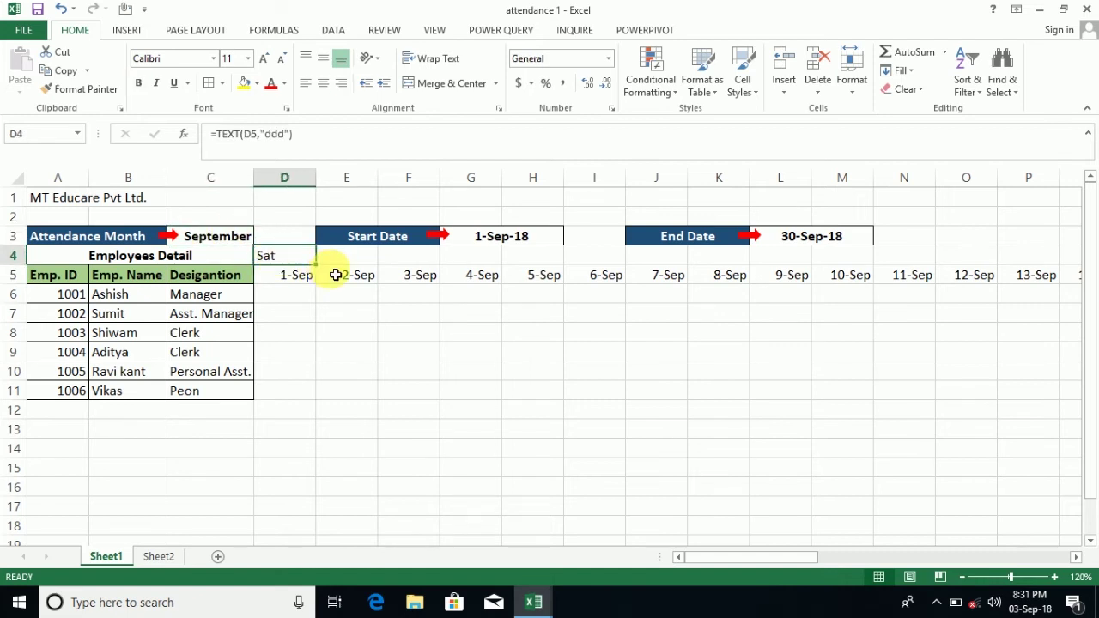
click(228, 237)
click(260, 241)
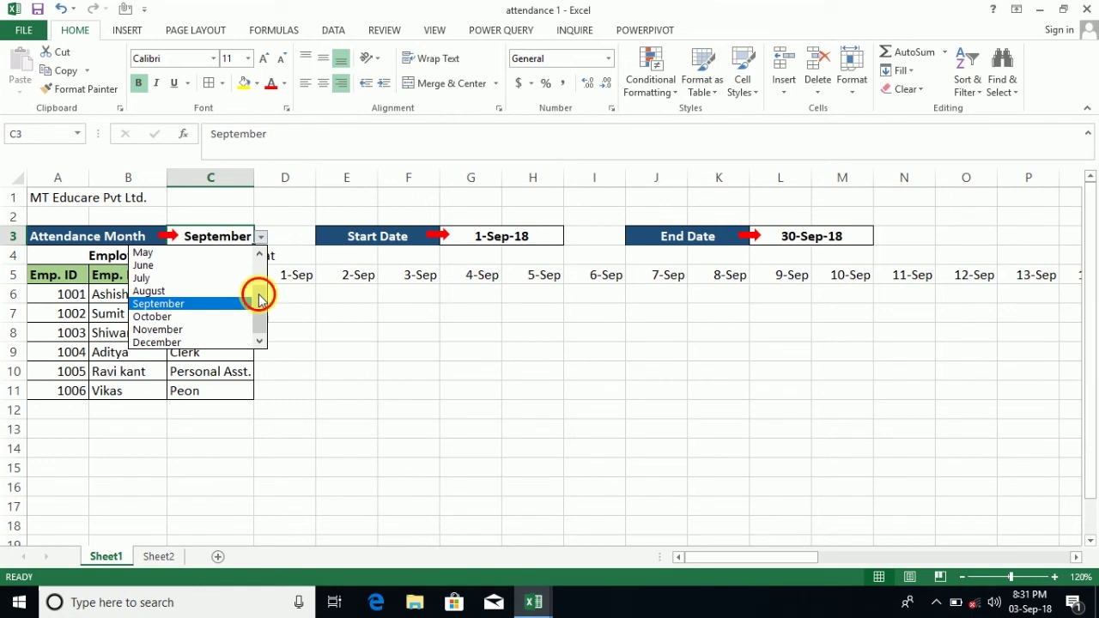
drag(258, 297, 259, 270)
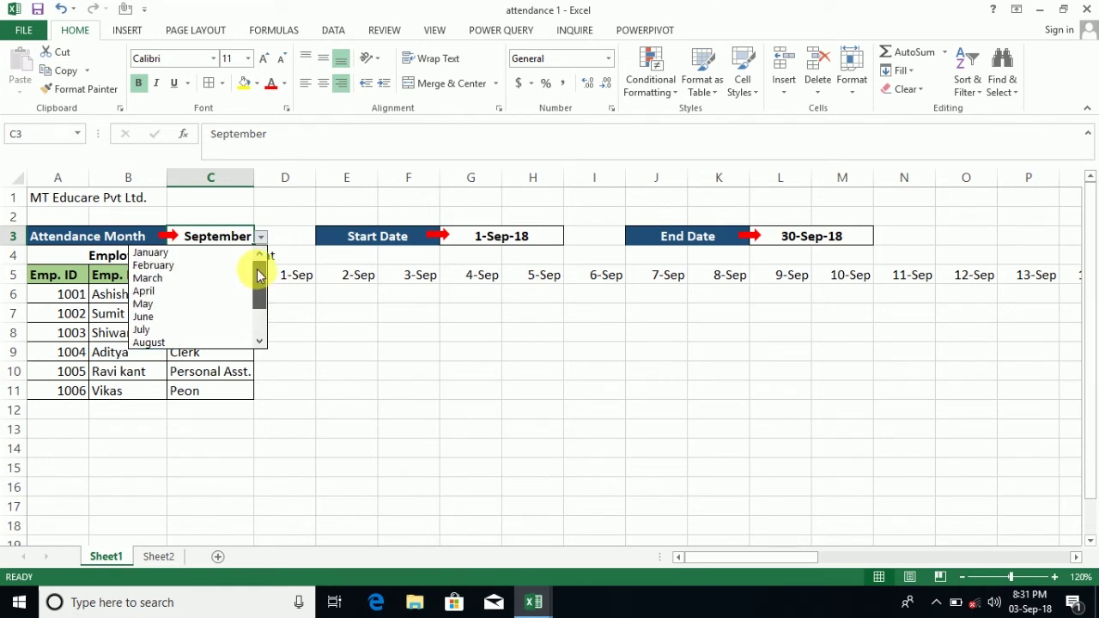
click(215, 255)
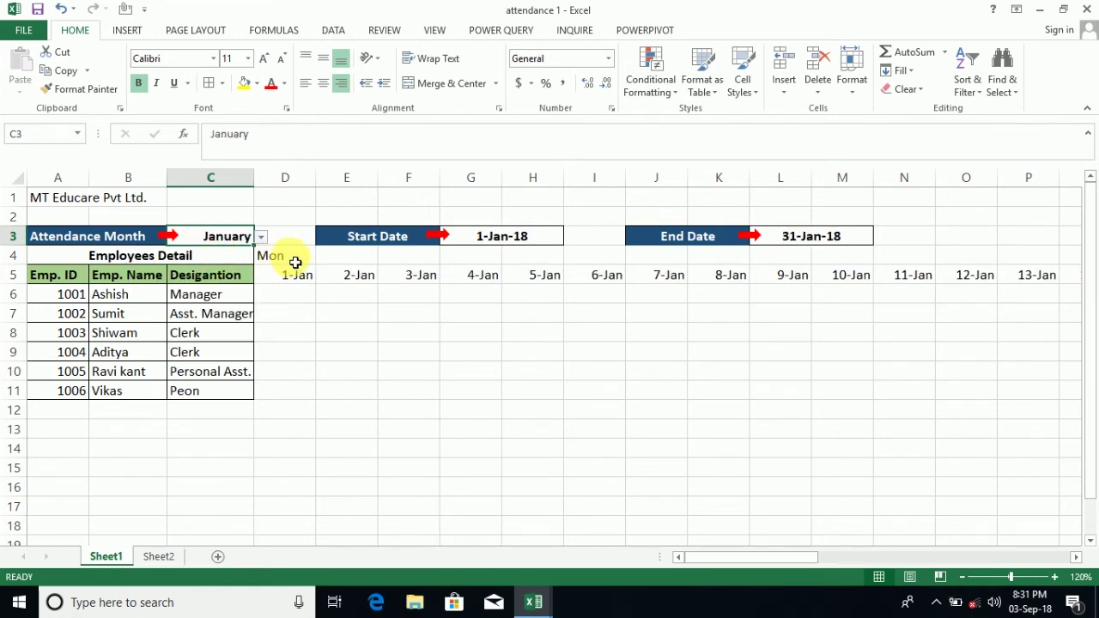
click(291, 257)
drag(319, 266, 1036, 257)
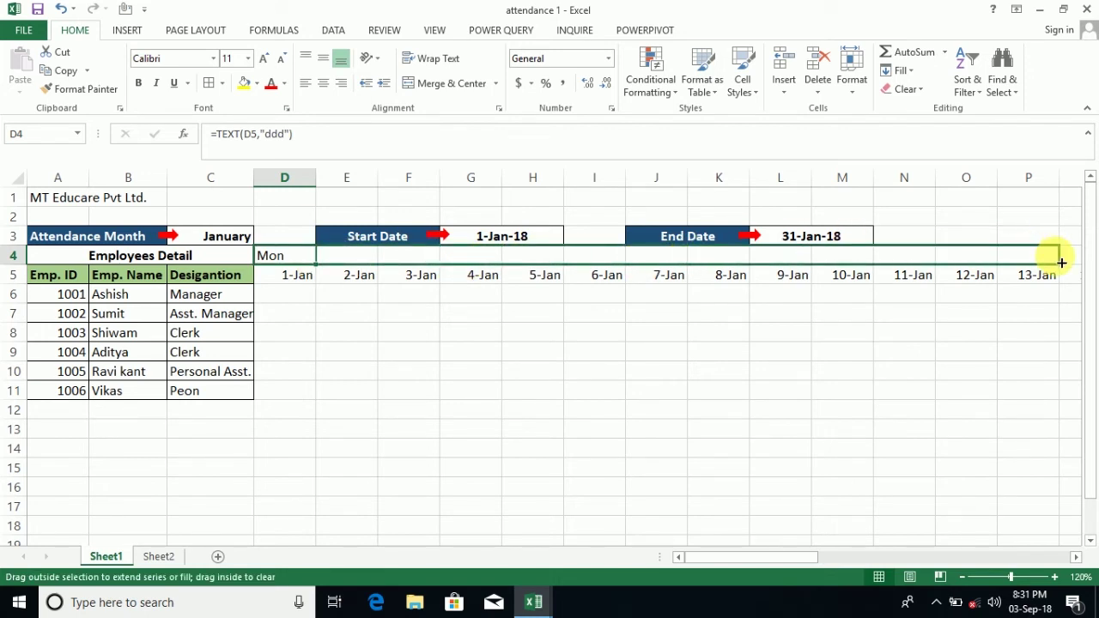
Fill the weekday formula across D4:AH4 through 31-Jan, then select the header rows D4:AH5.
mouse_move(1036, 257)
mouse_down()
mouse_move(1077, 257)
mouse_move(920, 289)
mouse_move(957, 280)
mouse_up()
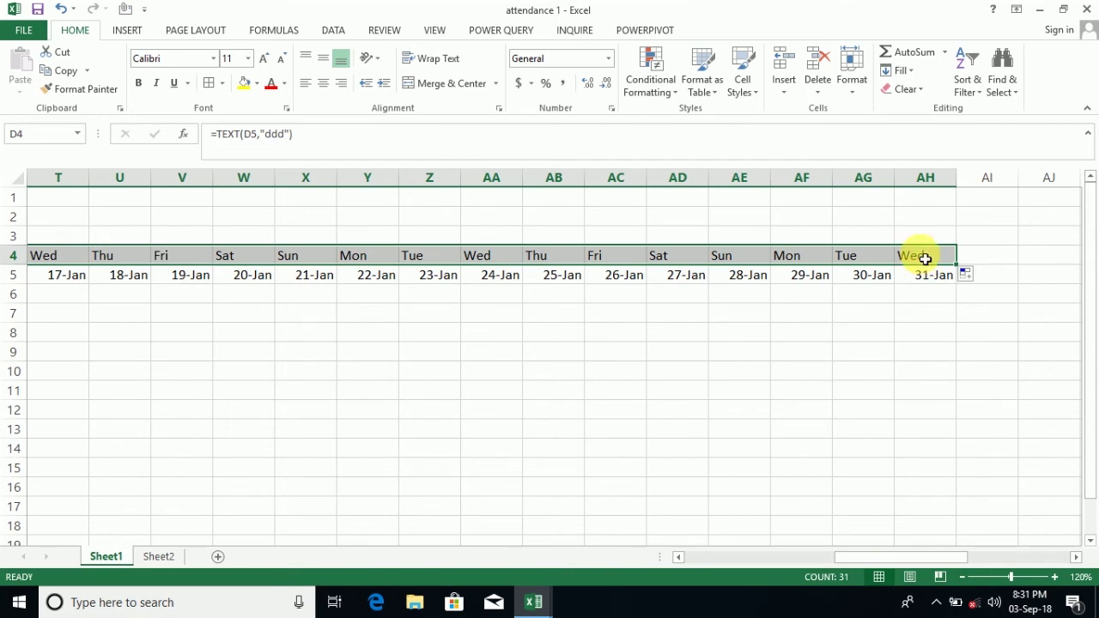
drag(925, 258, 144, 361)
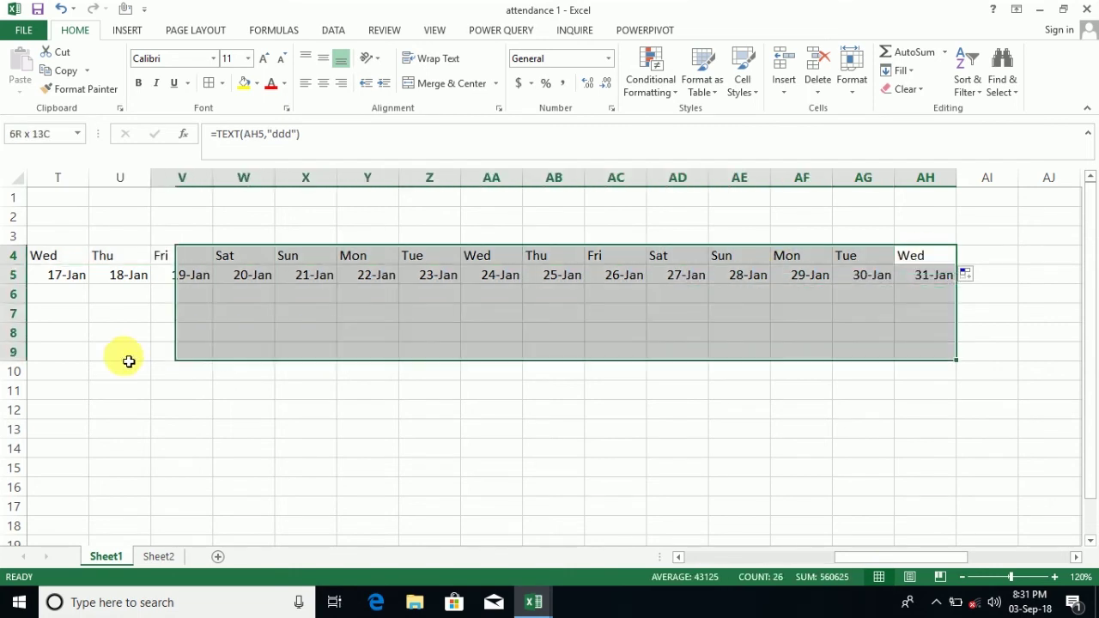
mouse_move(143, 360)
mouse_down()
mouse_move(6, 264)
mouse_move(287, 274)
mouse_up()
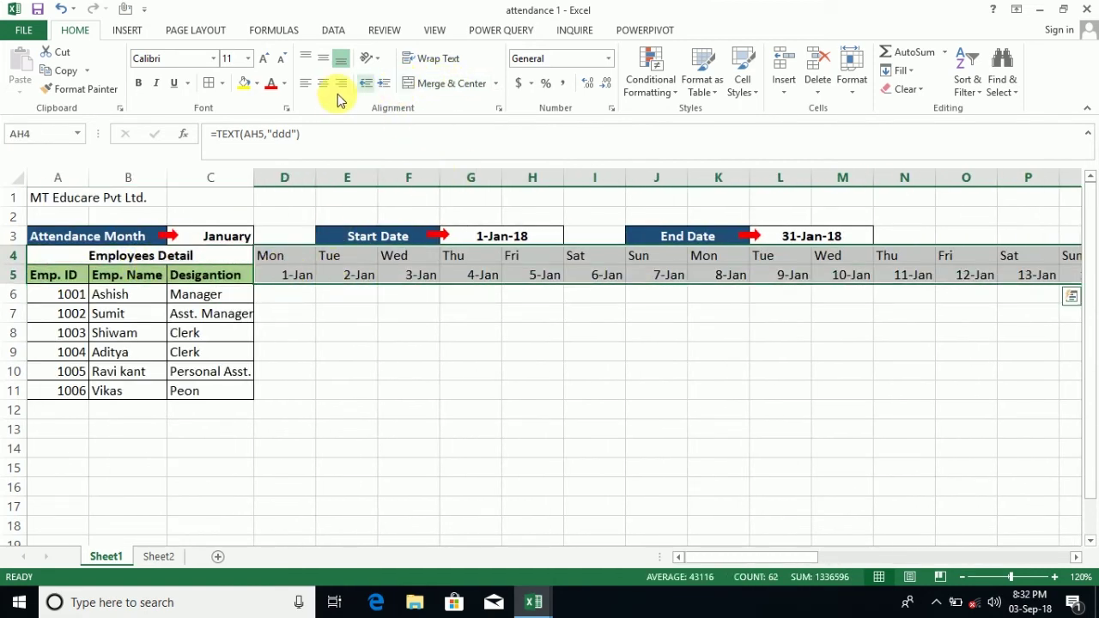
Shade the day and date header rows D4:AH5 grey and give them All Borders.
click(258, 84)
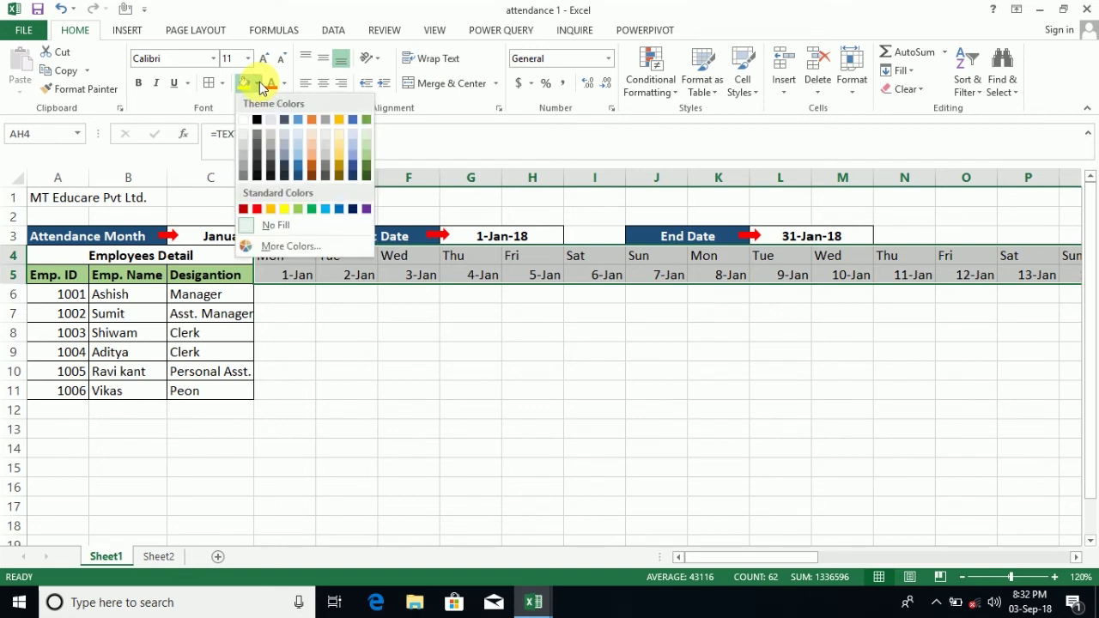
click(326, 163)
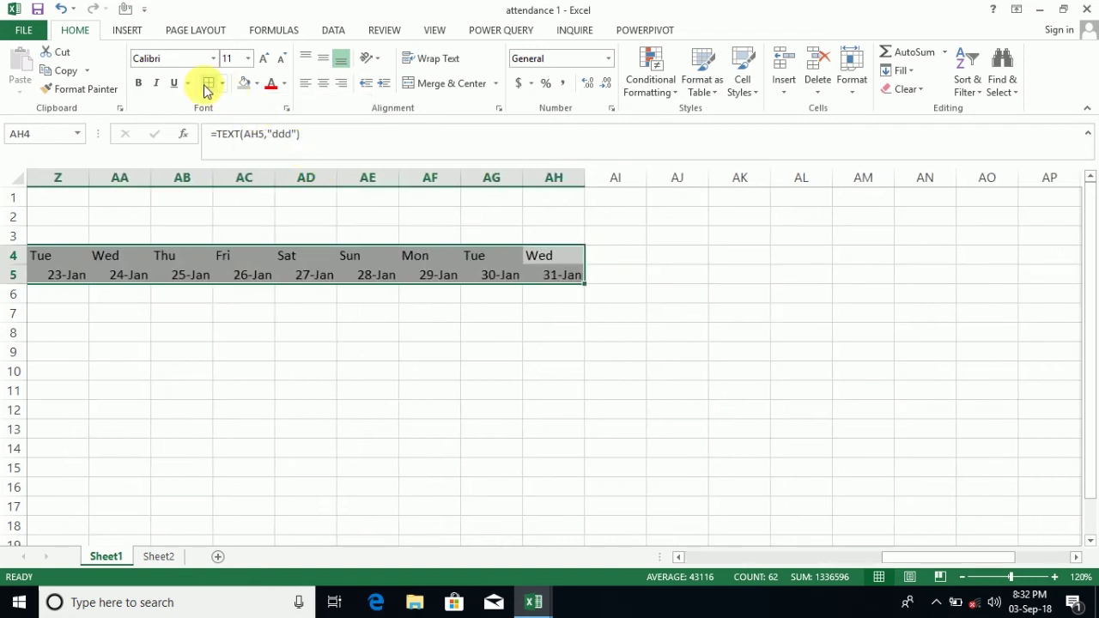
click(209, 86)
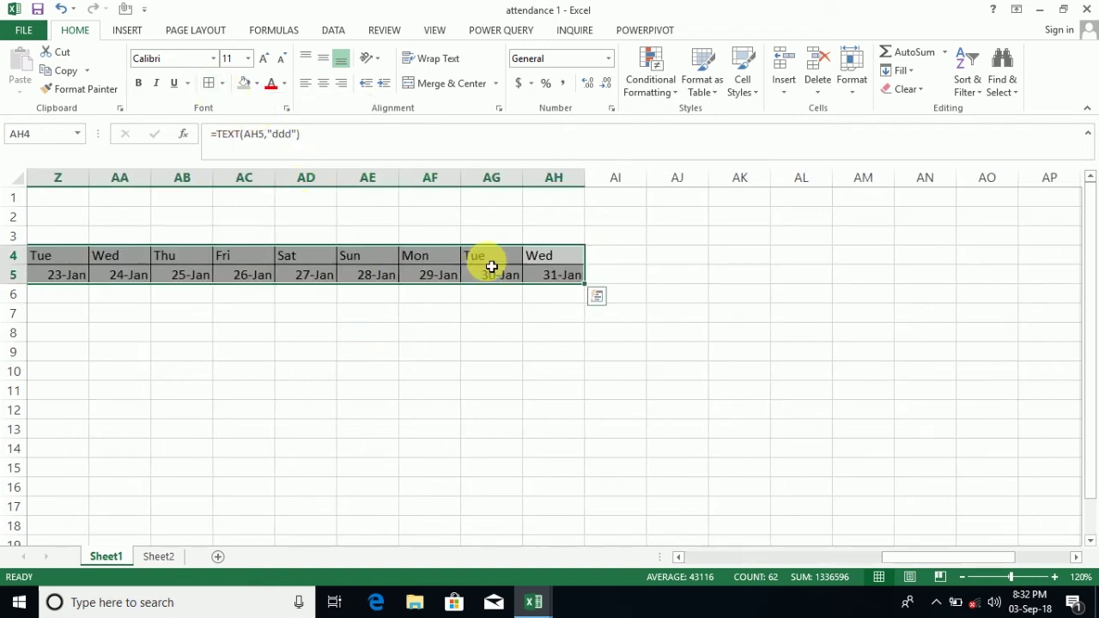
drag(907, 558, 677, 556)
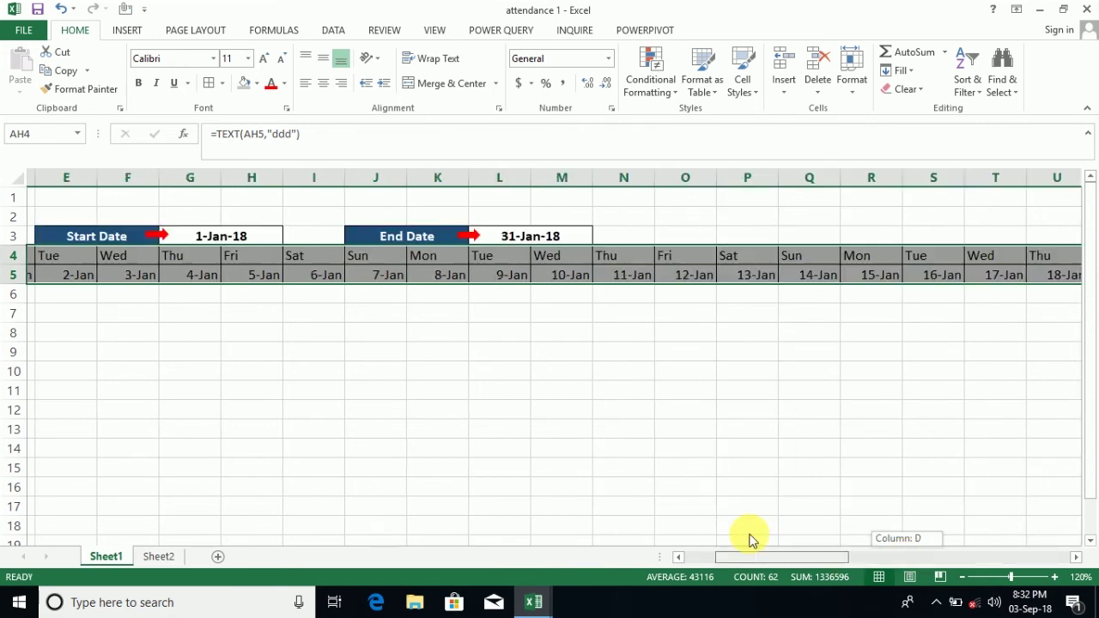
click(411, 358)
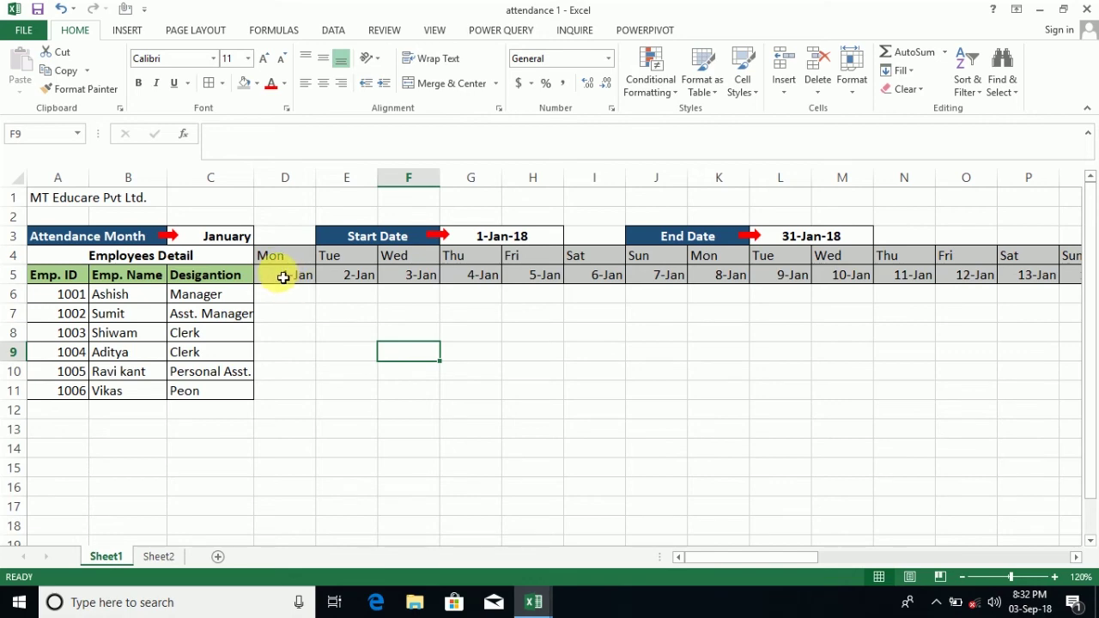
Apply All Borders to the attendance grid D5:AH11.
mouse_move(282, 279)
mouse_down()
mouse_move(1059, 365)
mouse_move(706, 381)
mouse_up()
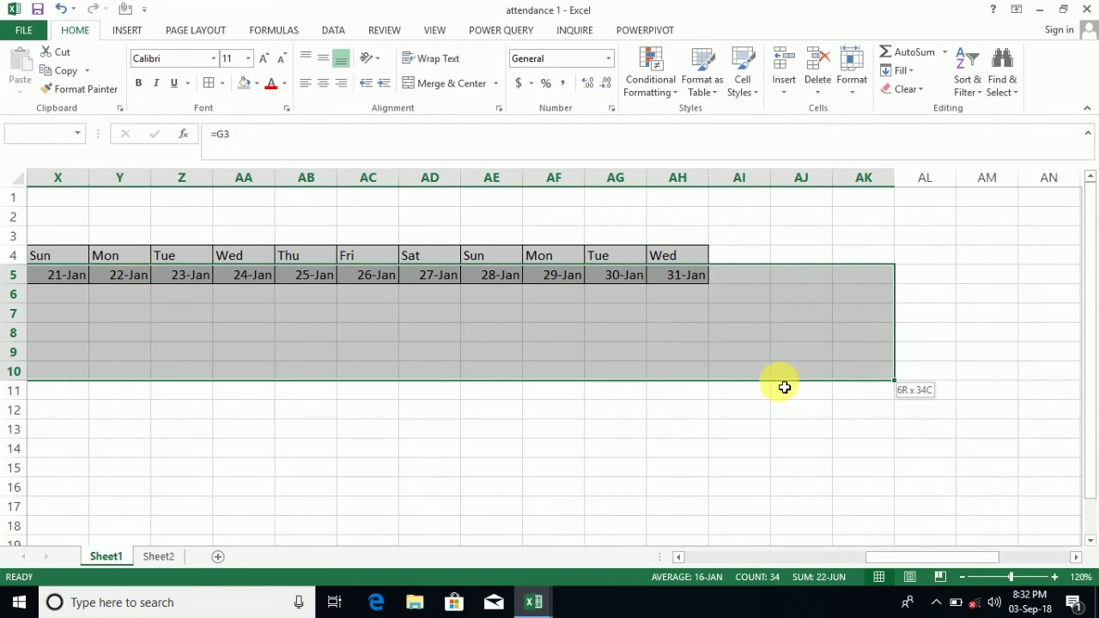
drag(705, 383, 706, 400)
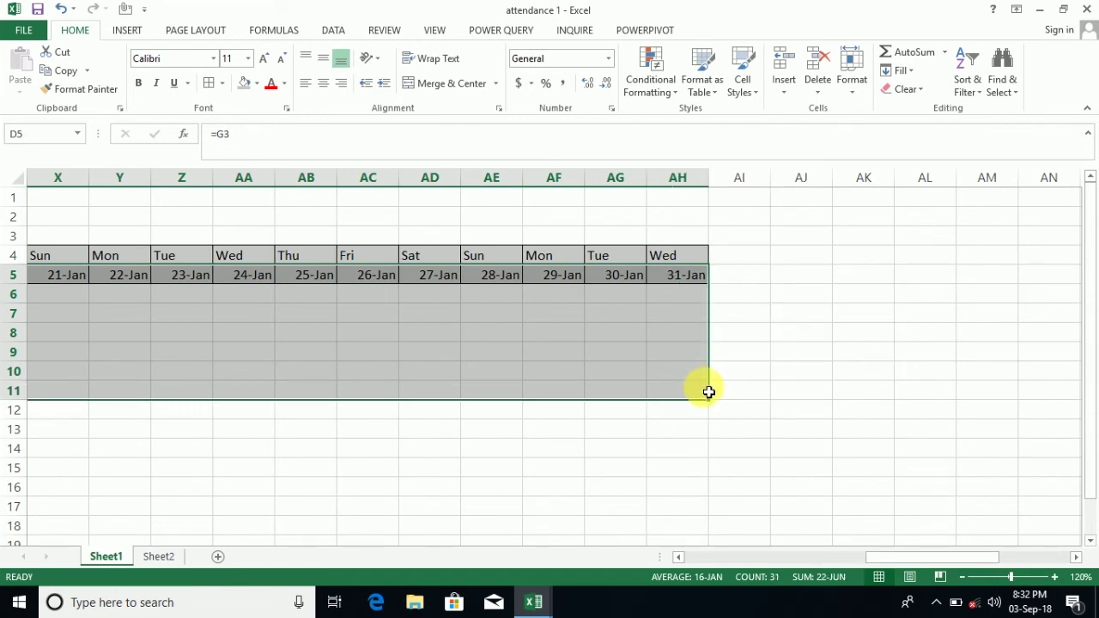
click(208, 83)
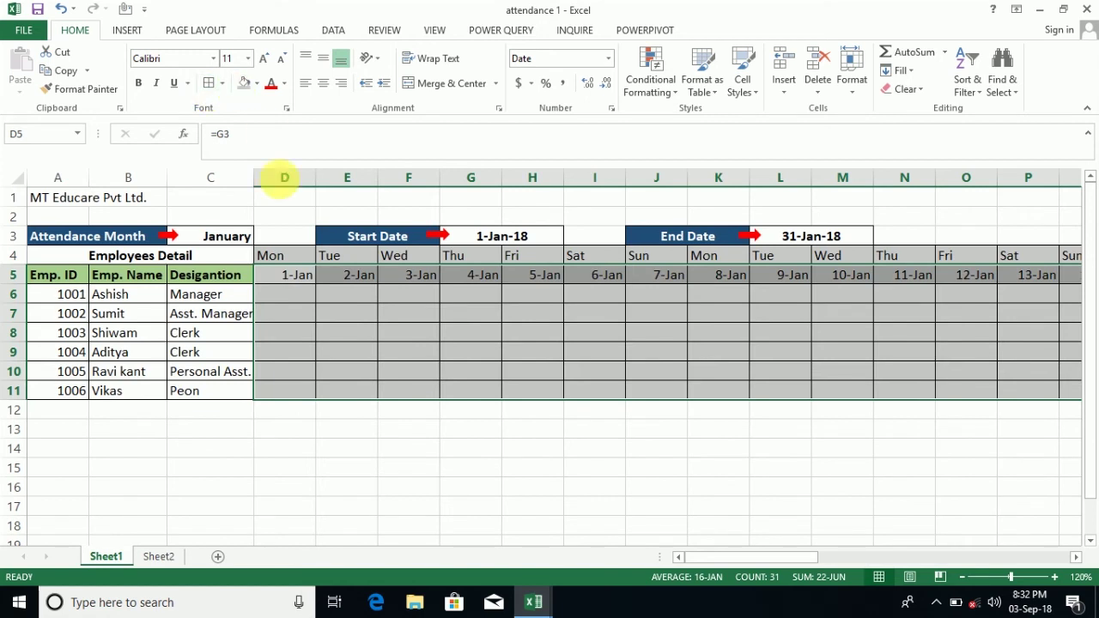
click(339, 319)
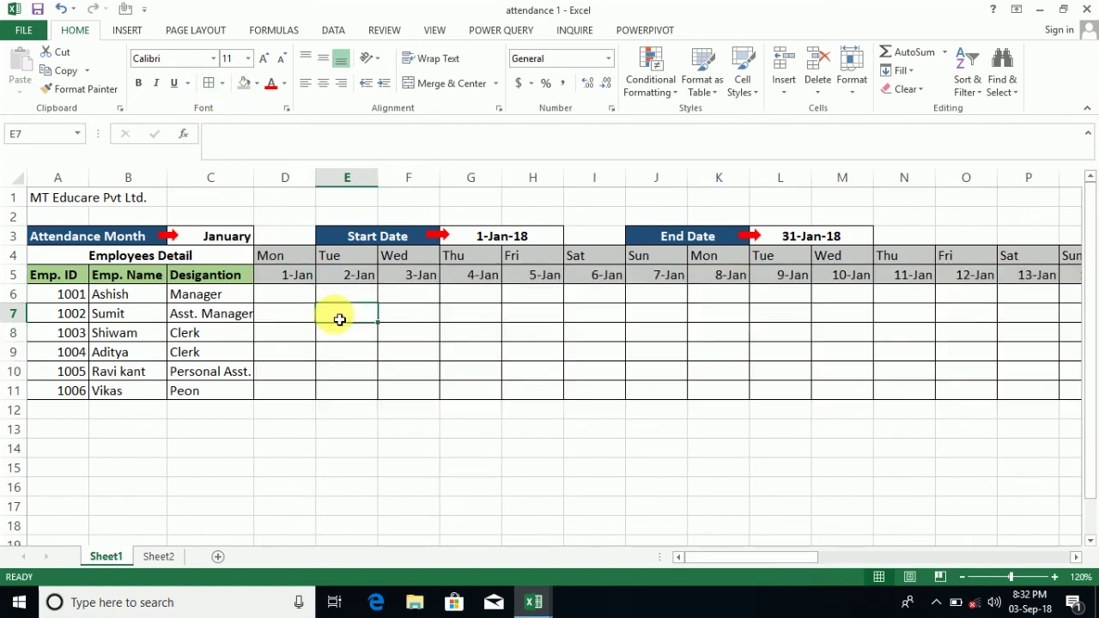
click(245, 238)
Switch the C3 month dropdown to May, then back to September.
click(260, 237)
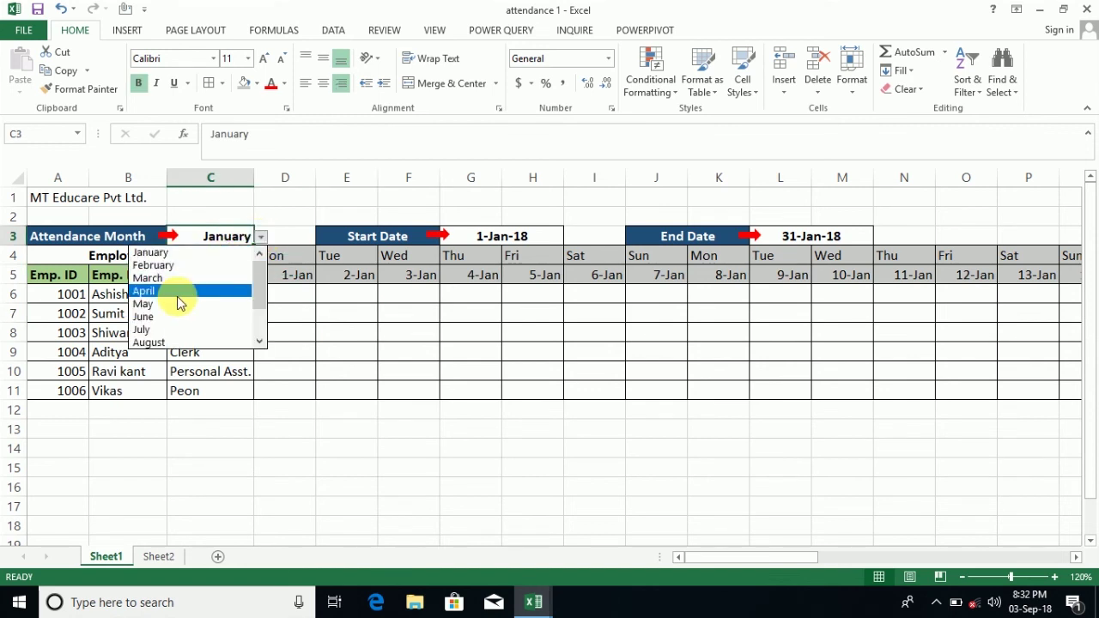
click(179, 304)
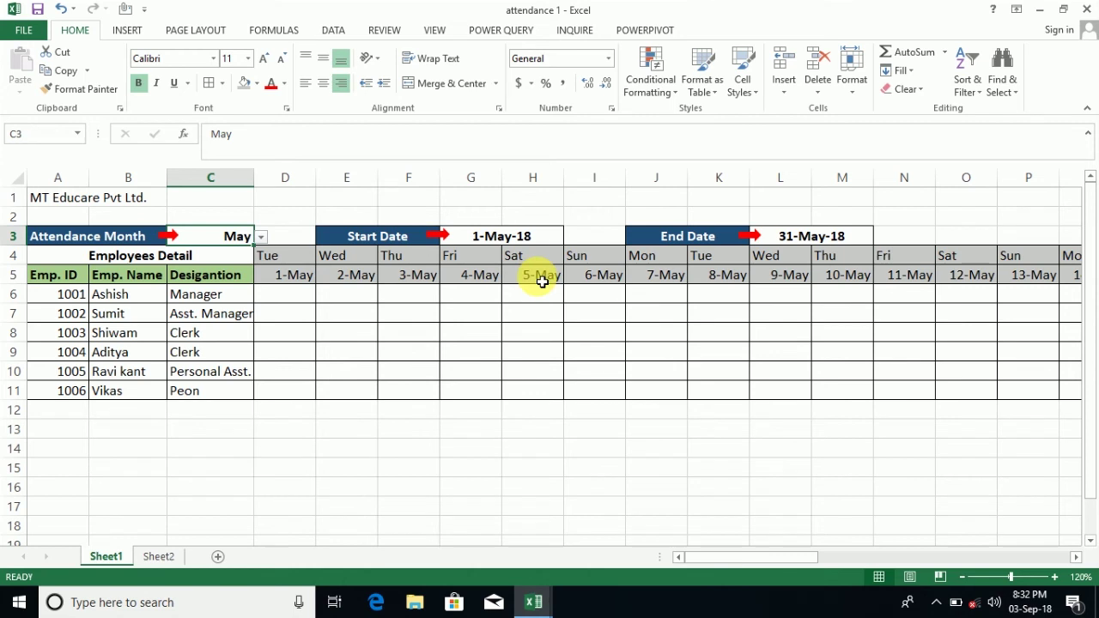
click(261, 237)
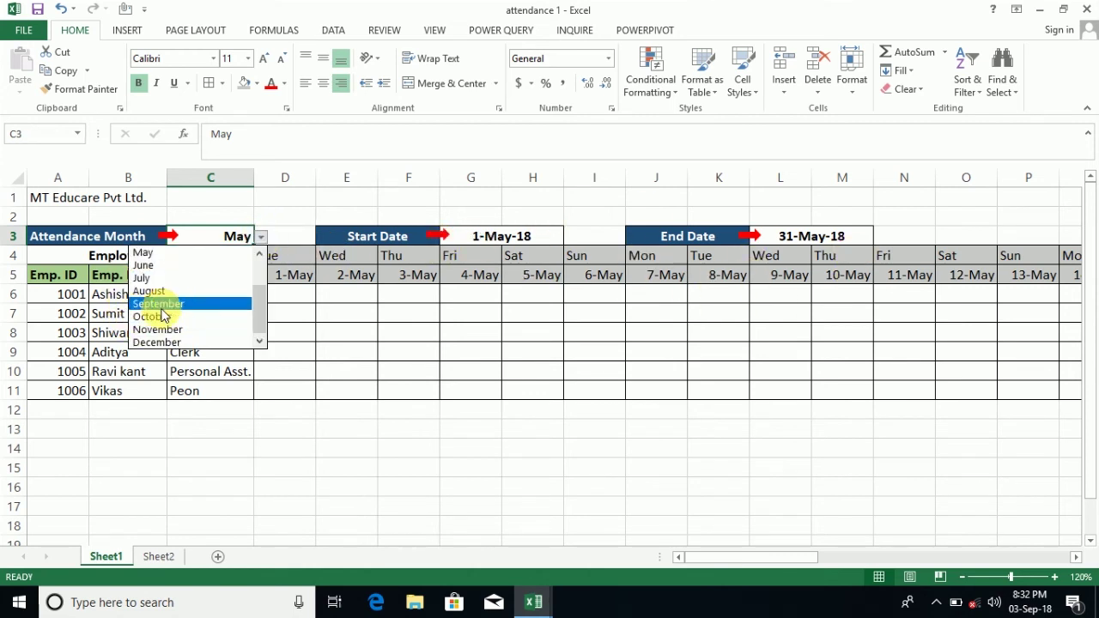
click(160, 305)
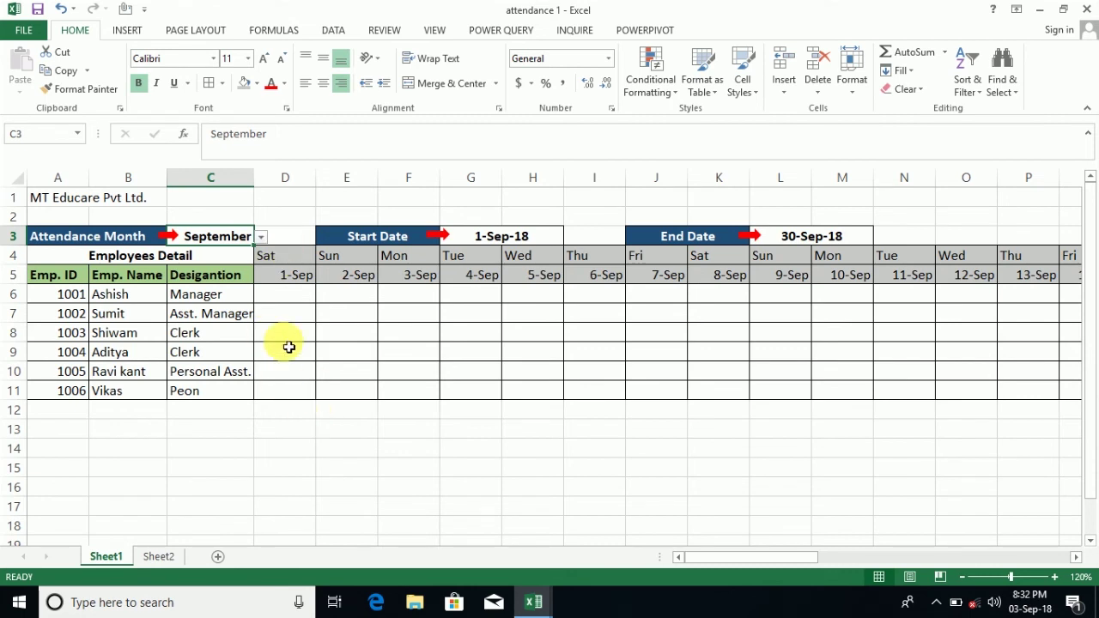
Select the dated grid down to row 11 and start a new formula-based conditional formatting rule.
mouse_move(294, 260)
mouse_down()
mouse_move(607, 327)
mouse_move(1095, 380)
mouse_up()
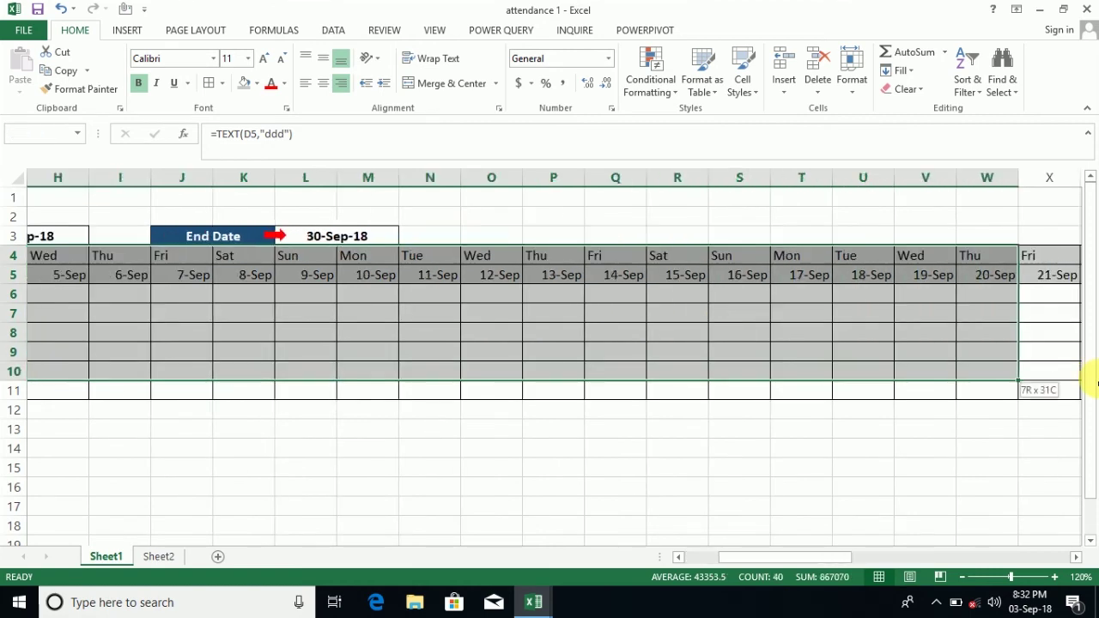
drag(1095, 381, 819, 396)
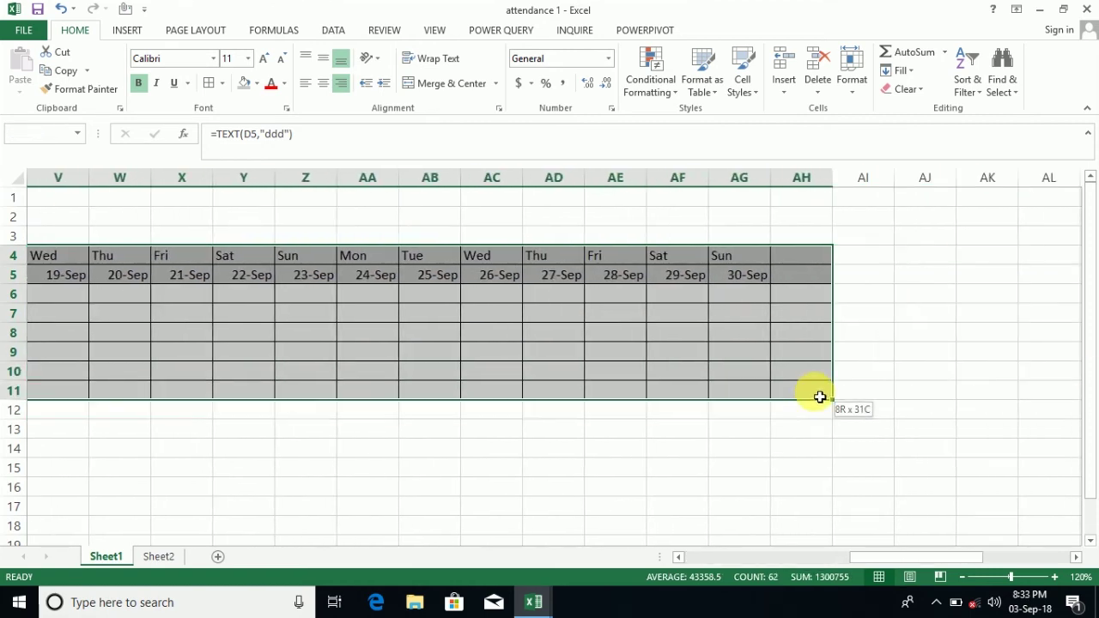
drag(896, 557, 726, 561)
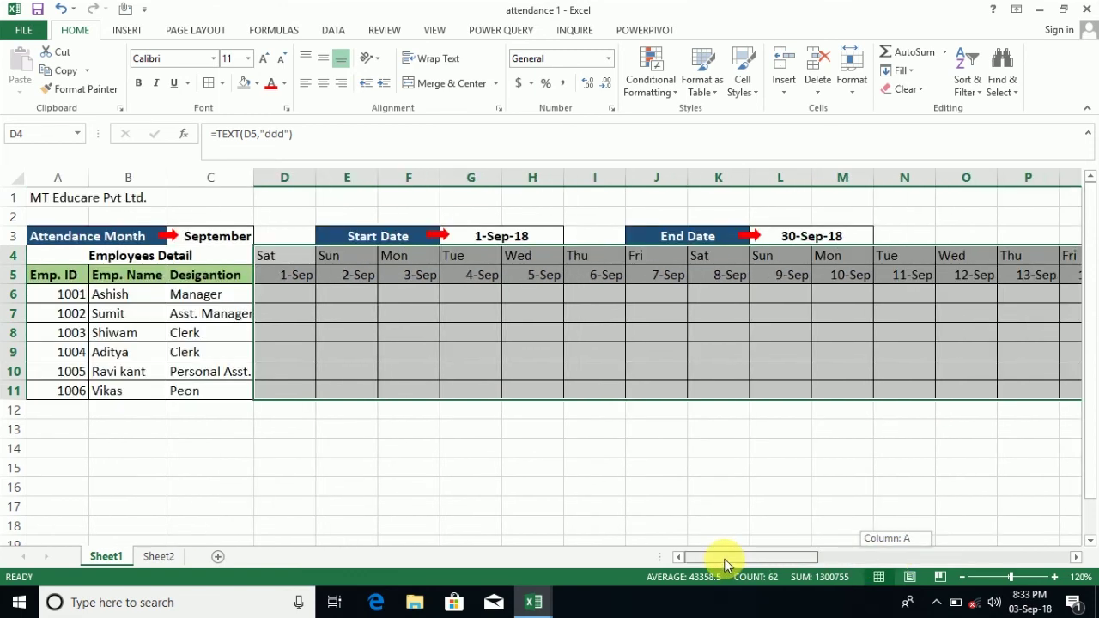
click(652, 88)
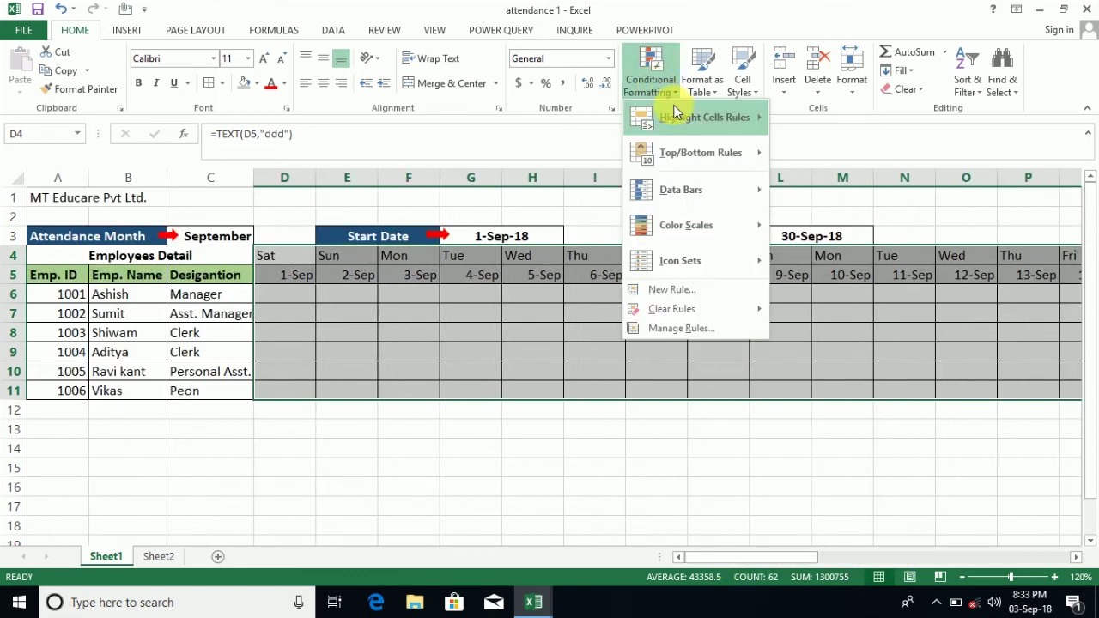
click(671, 294)
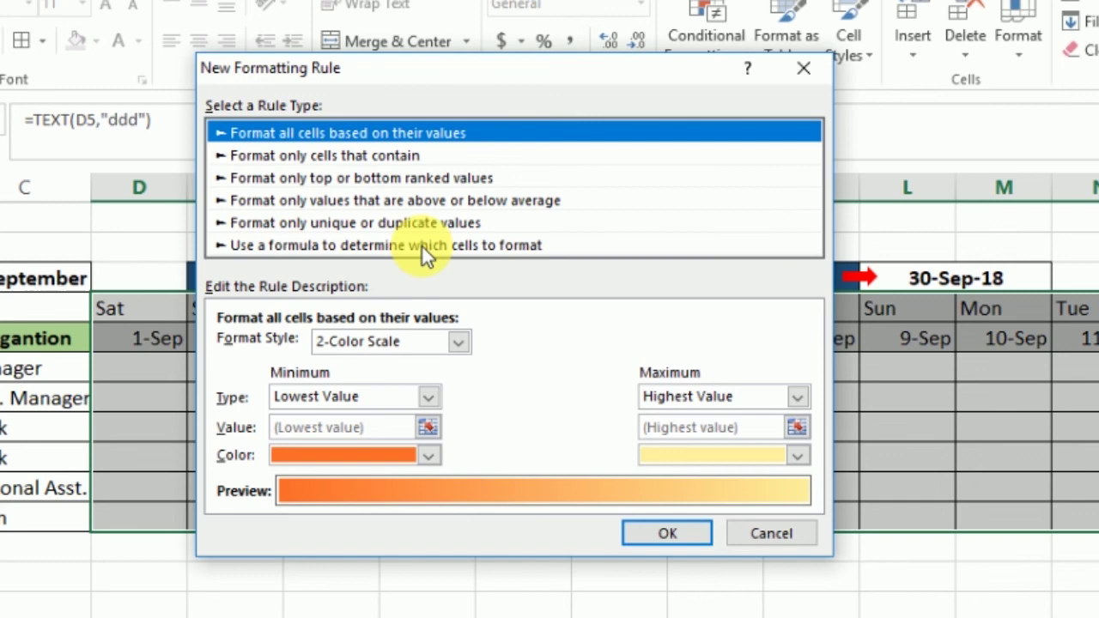
click(479, 245)
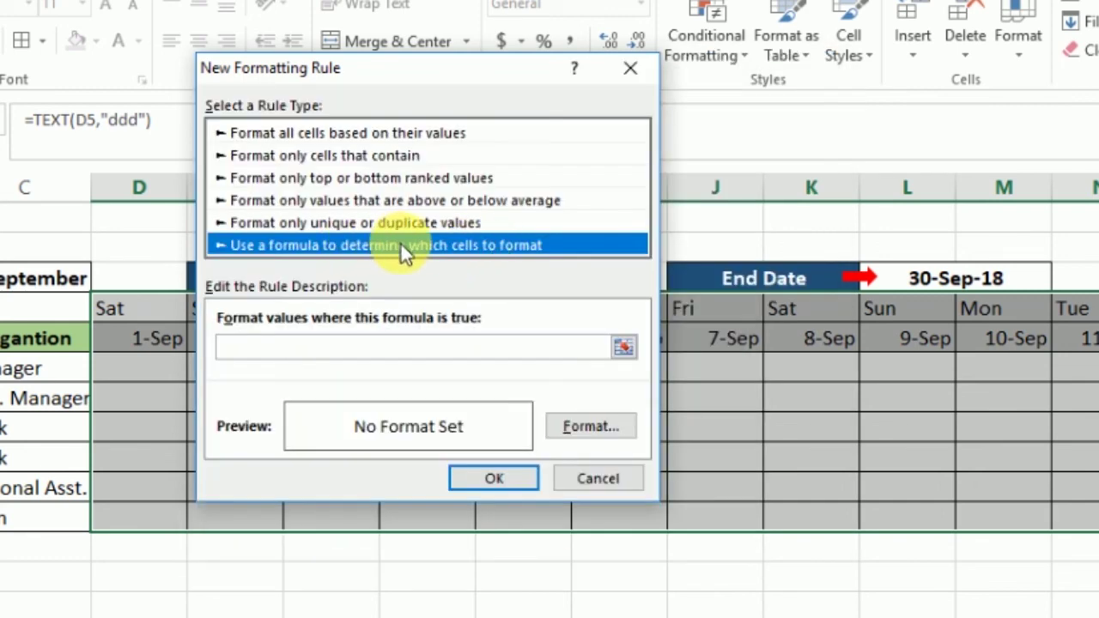
Enter the rule formula =D$4="sun", locking the reference to row 4.
click(260, 347)
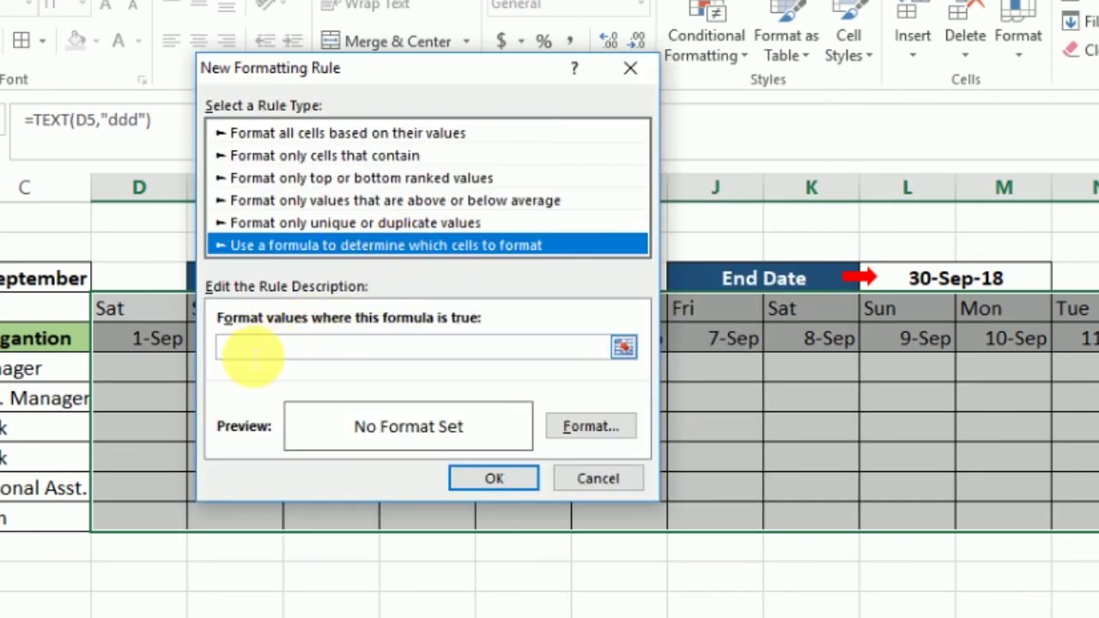
click(264, 352)
text(=)
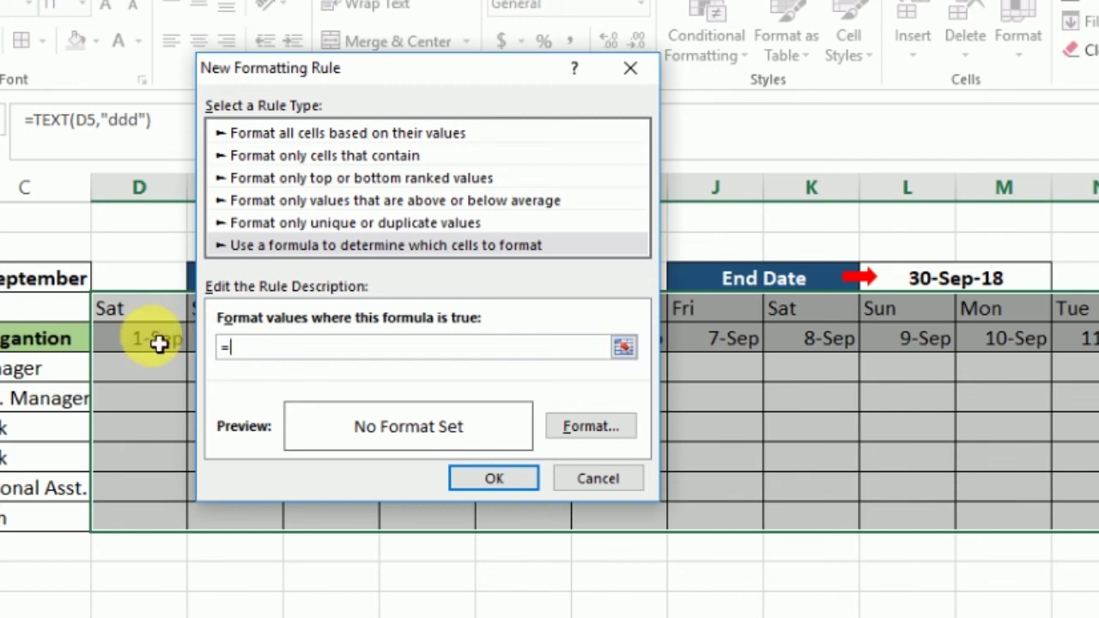
click(142, 318)
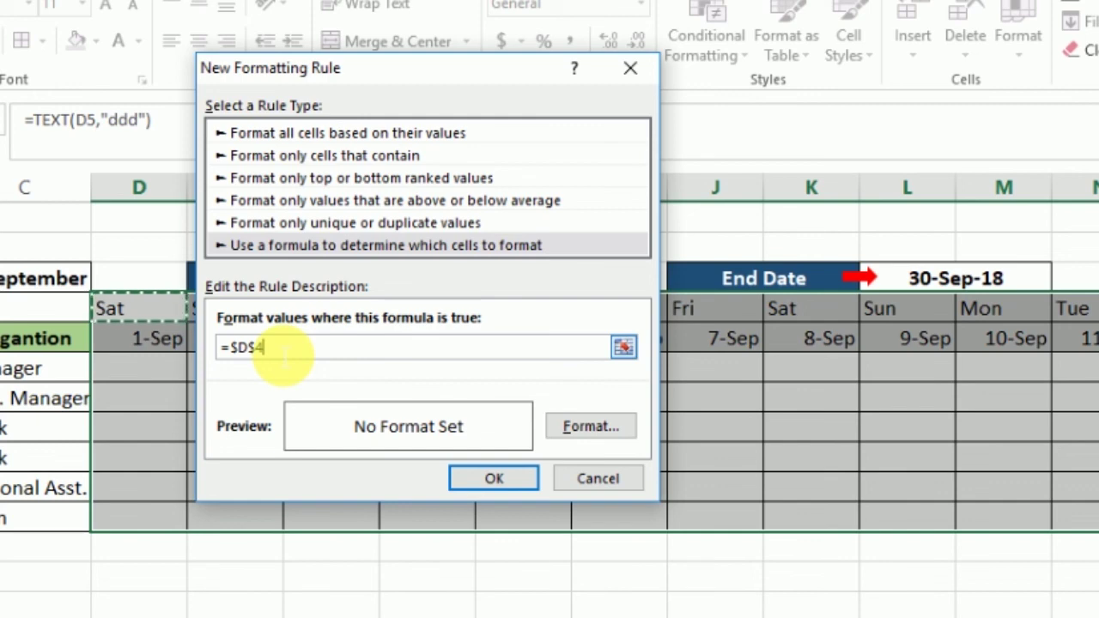
key(F4)
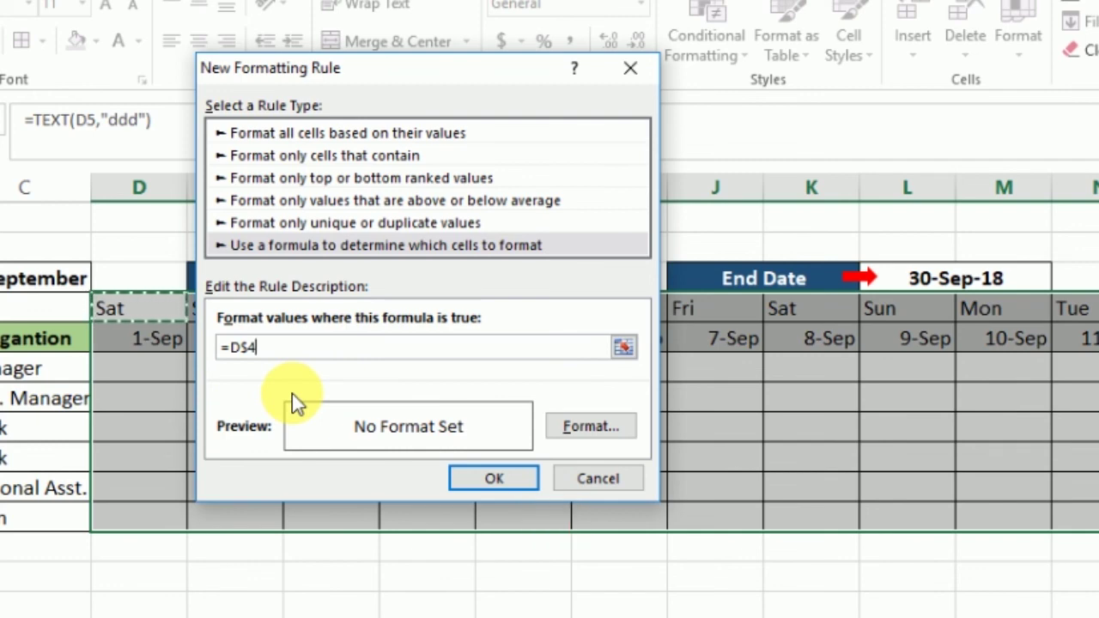
text(="sun)
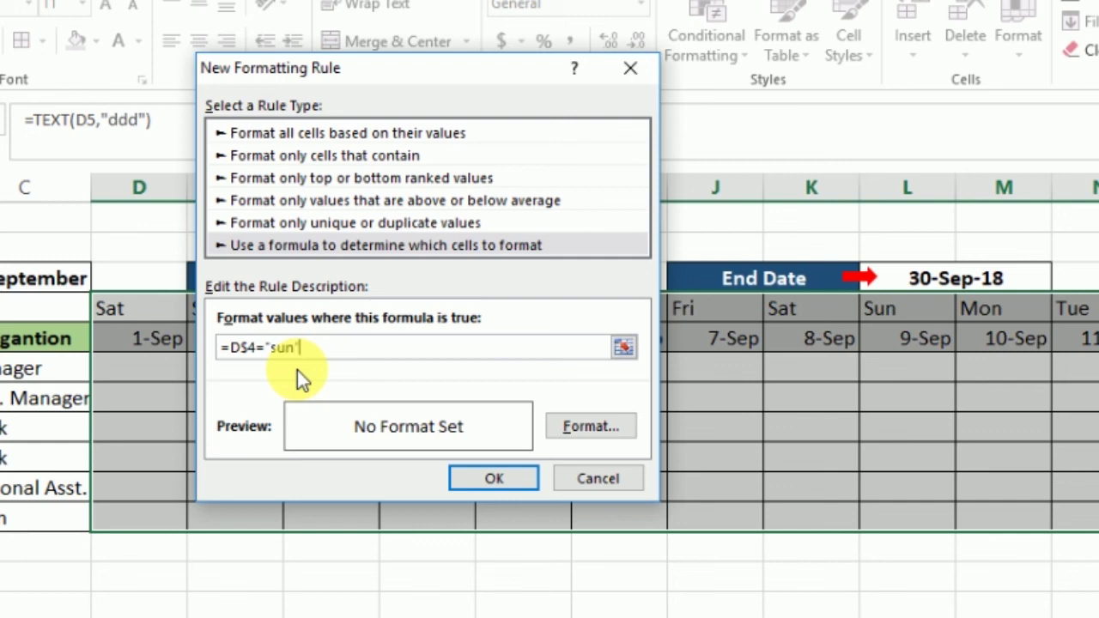
text(")
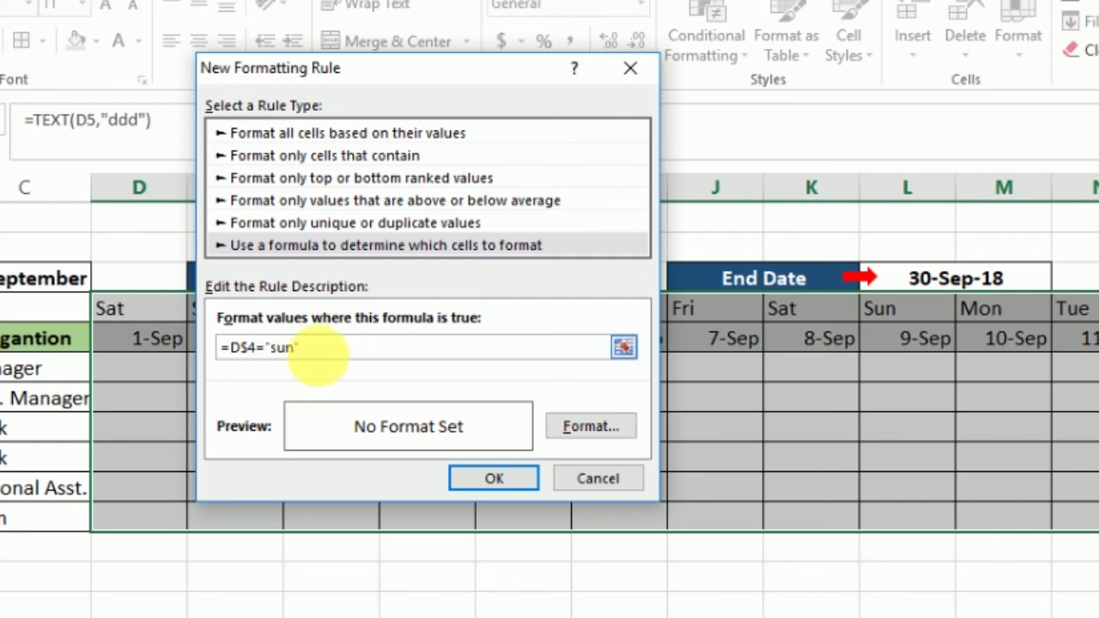
Format rule matches with bold white text on a red fill and apply it to the grid.
click(587, 426)
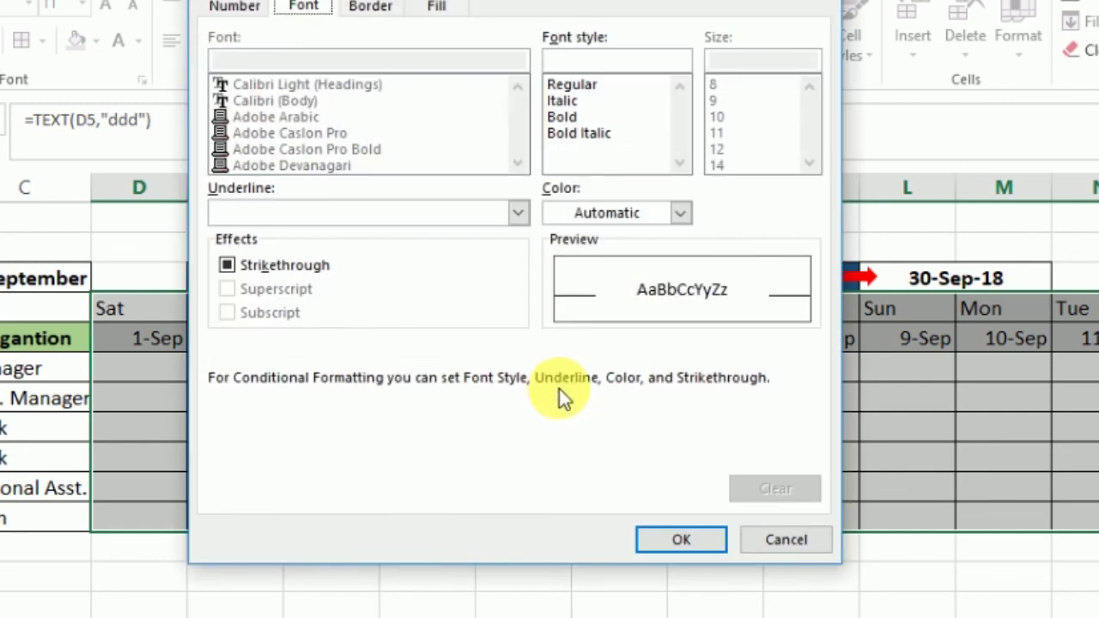
click(574, 115)
click(679, 213)
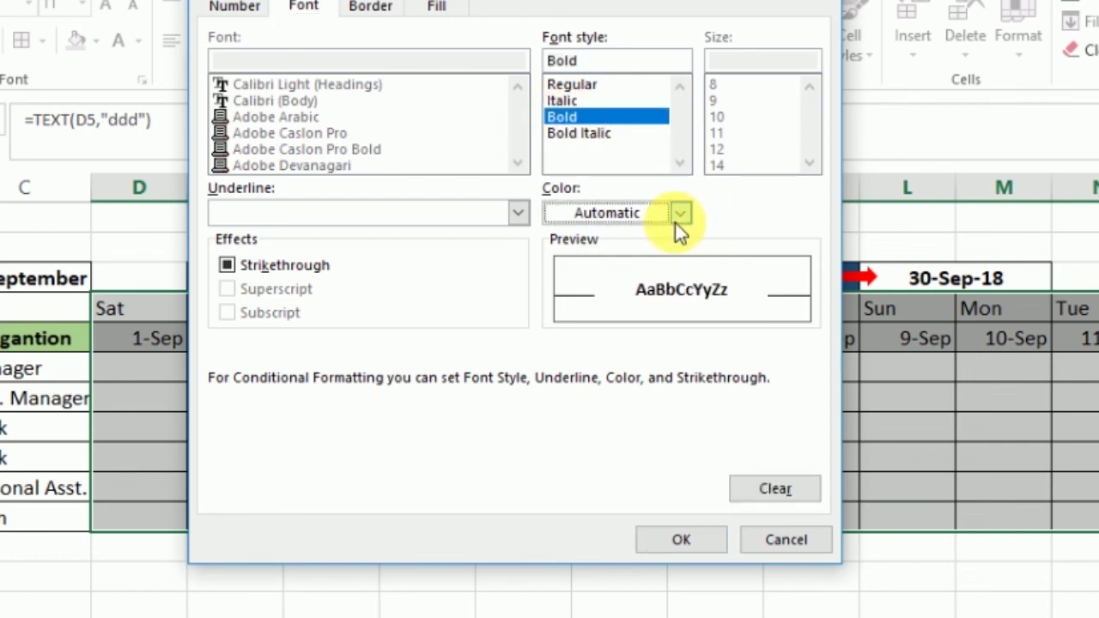
click(565, 297)
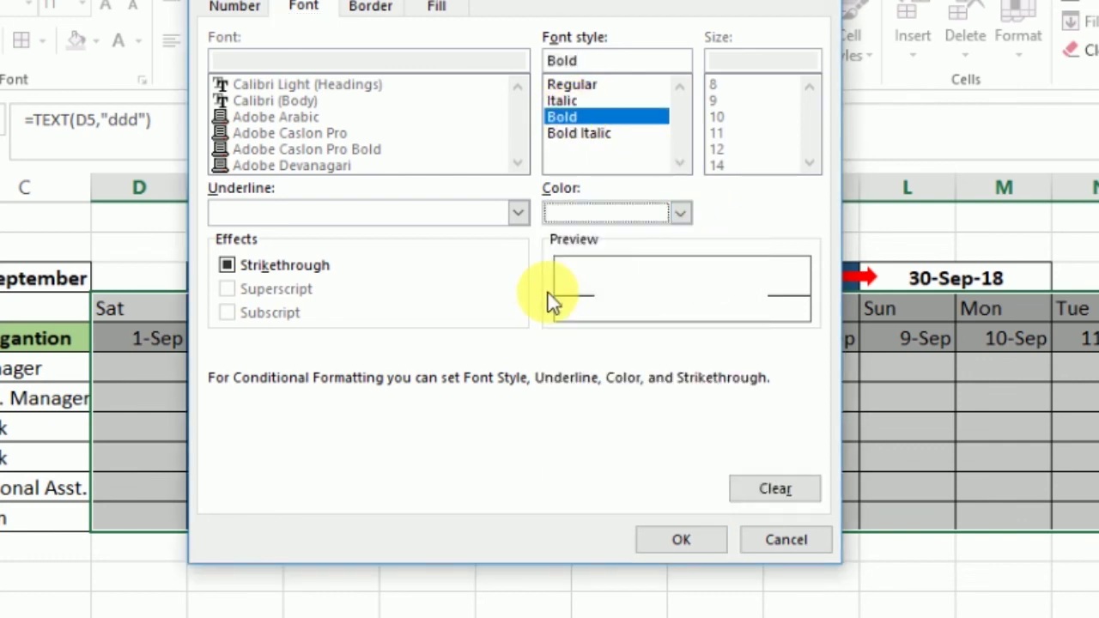
click(438, 7)
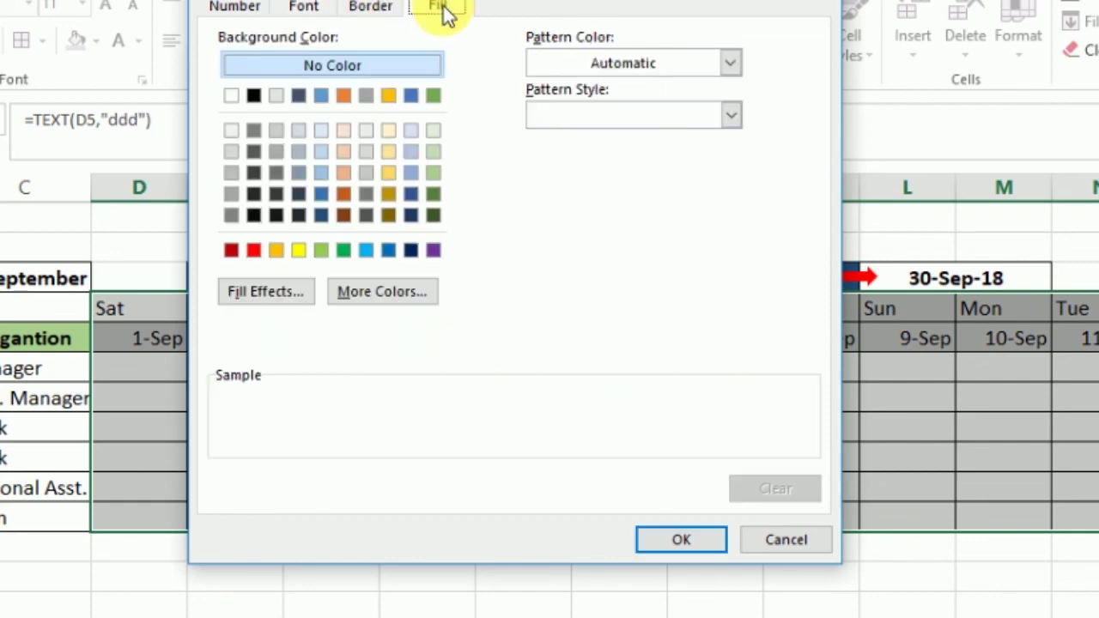
click(253, 250)
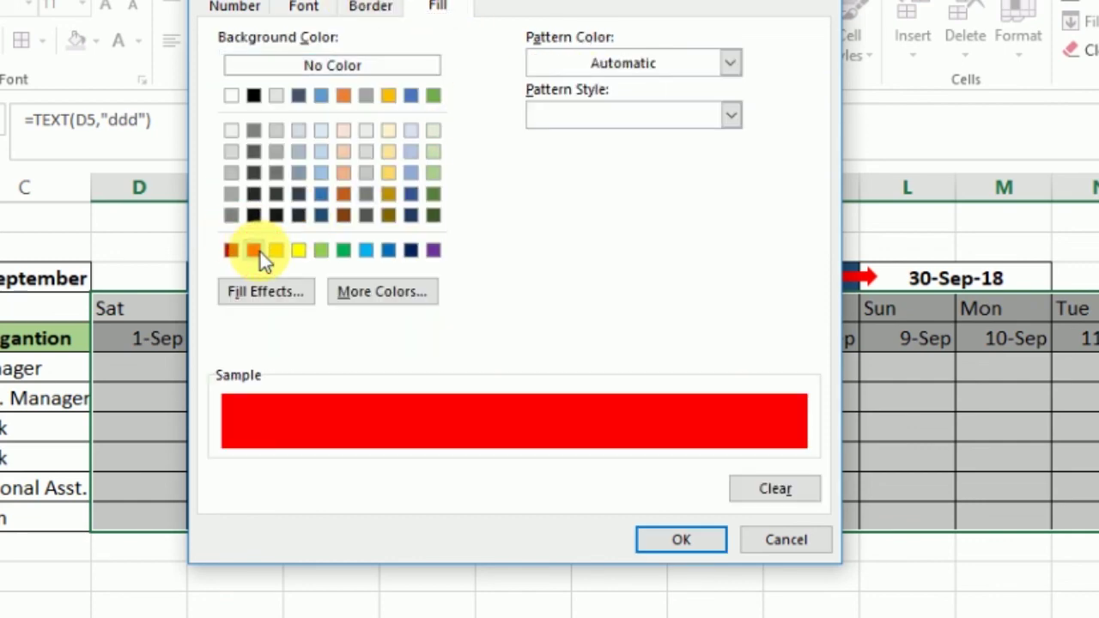
click(672, 546)
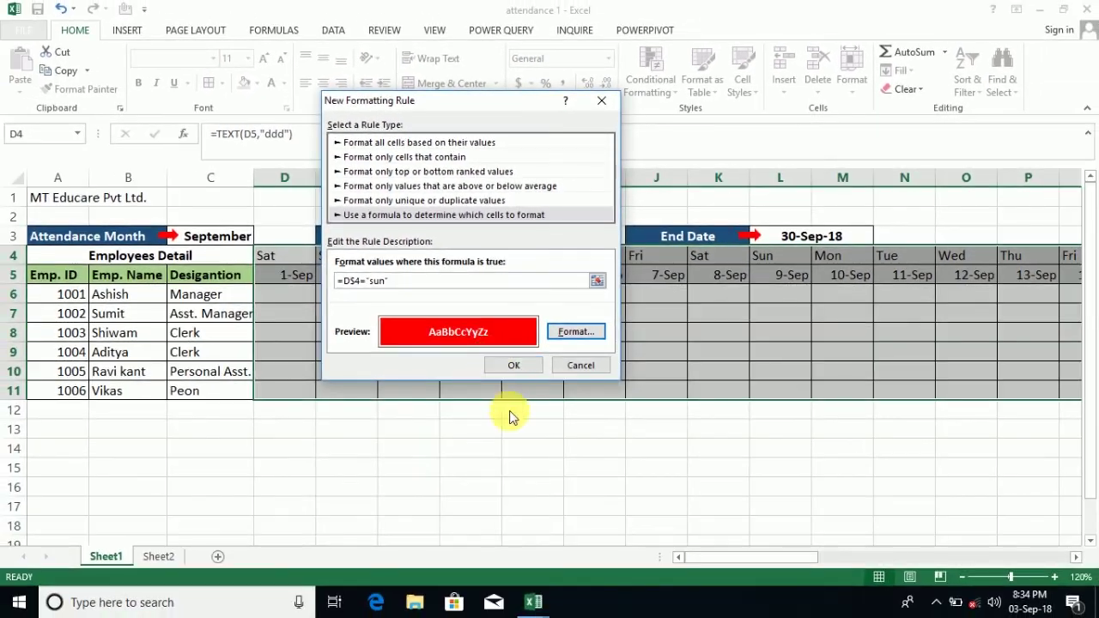
click(509, 365)
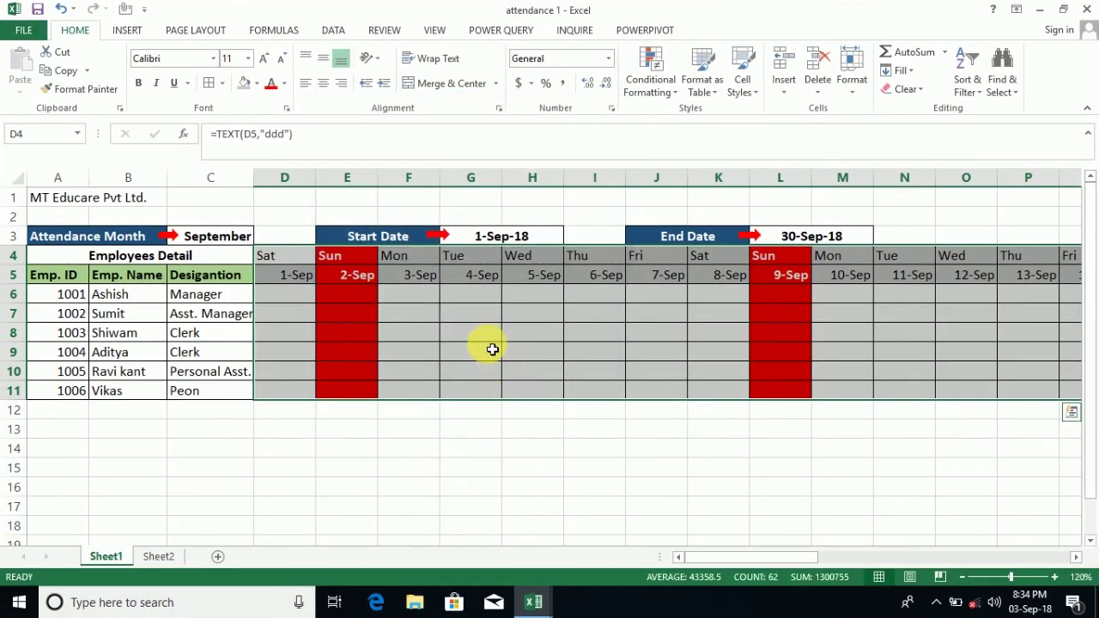
click(485, 349)
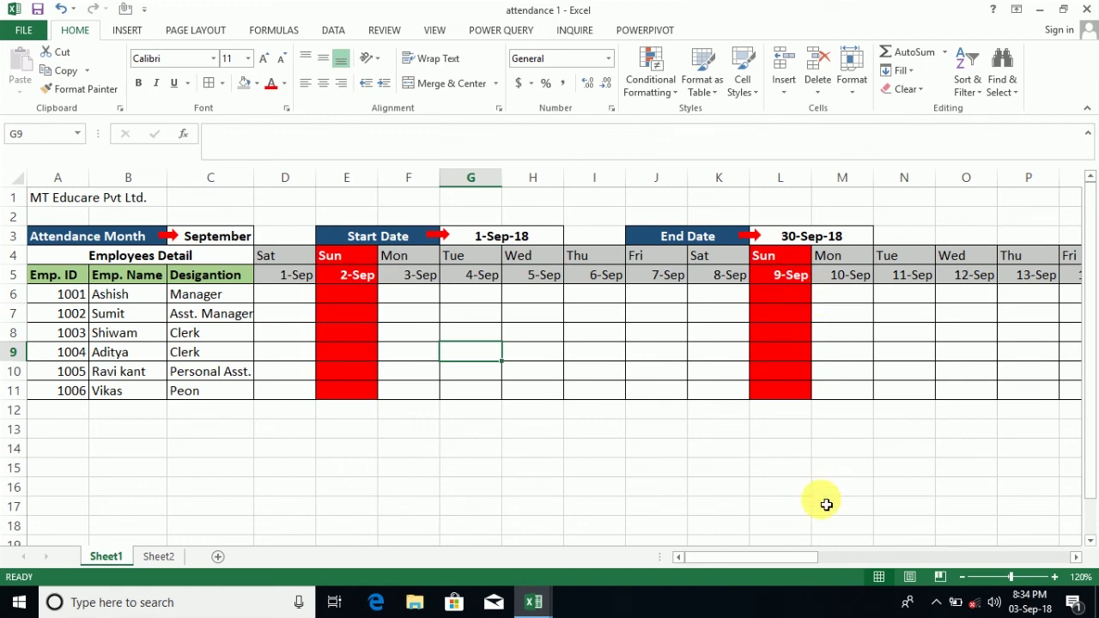
Change the C3 month to July, then September, and finally October.
mouse_move(764, 558)
mouse_down()
mouse_move(821, 545)
mouse_move(658, 544)
mouse_up()
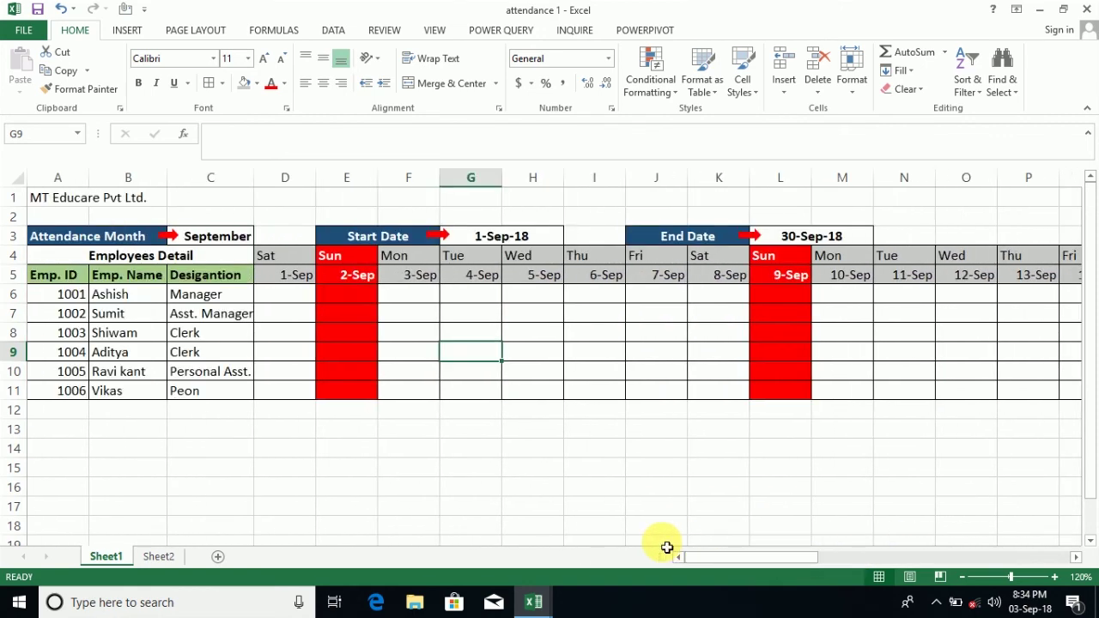
click(212, 236)
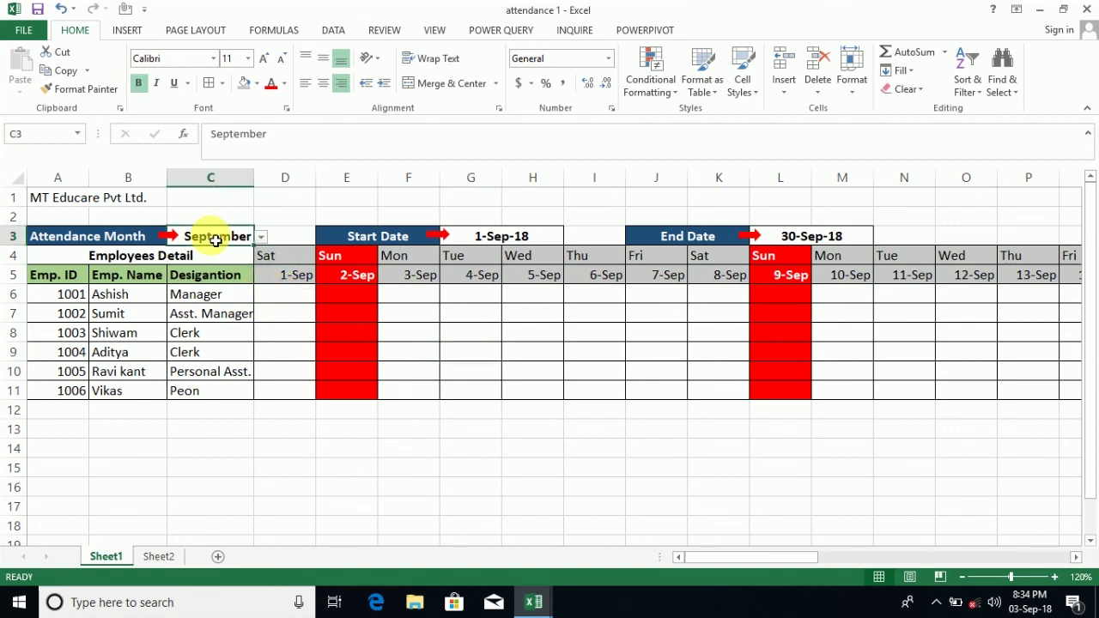
click(261, 238)
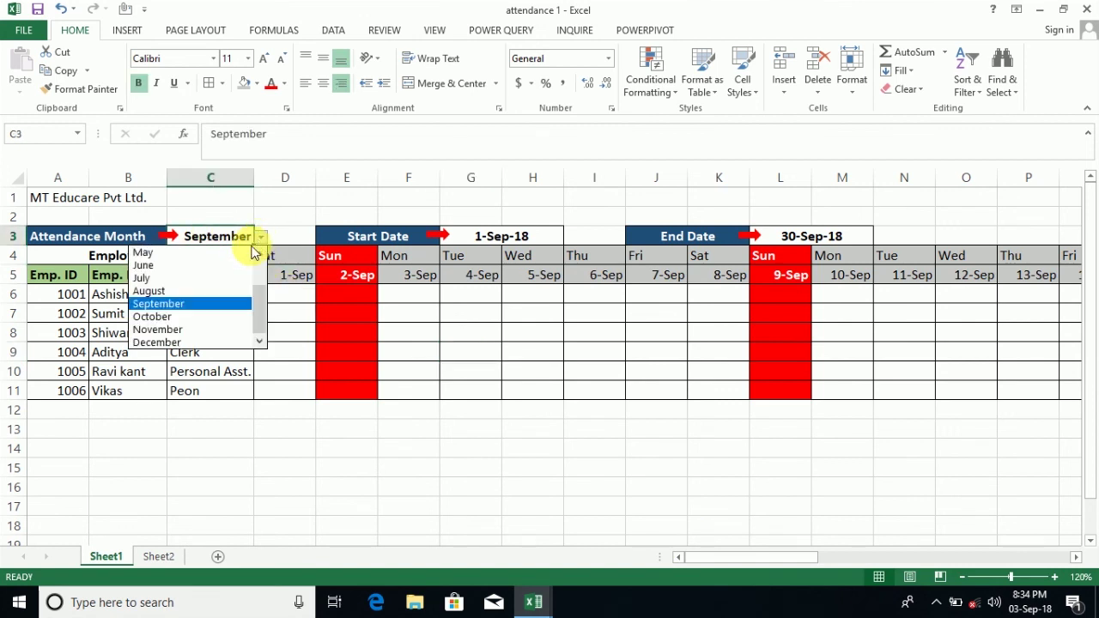
click(193, 276)
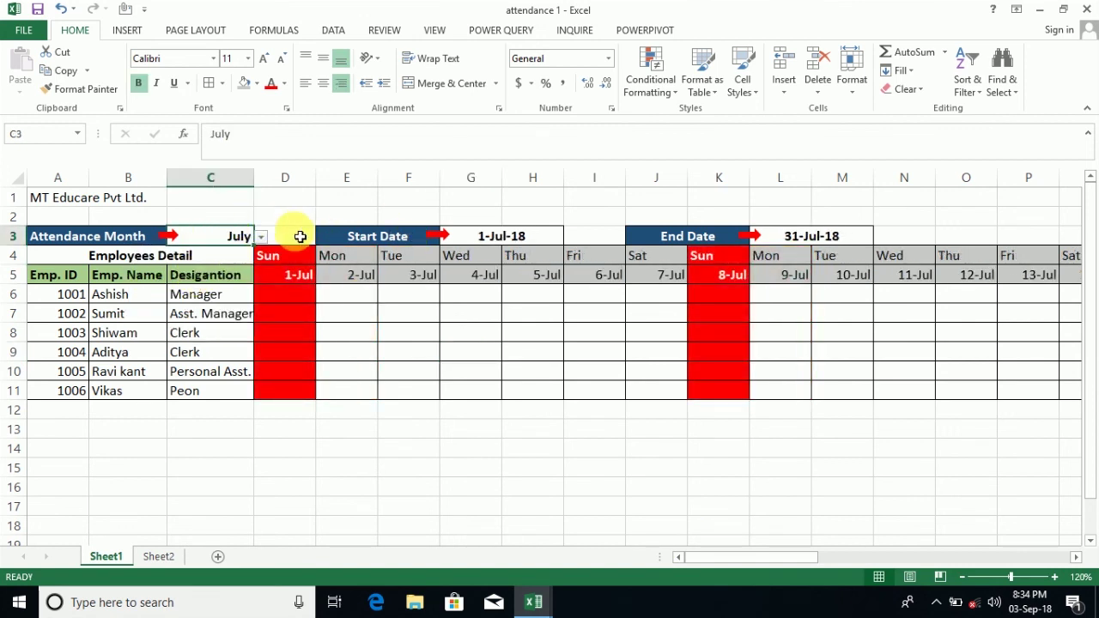
click(263, 240)
click(228, 306)
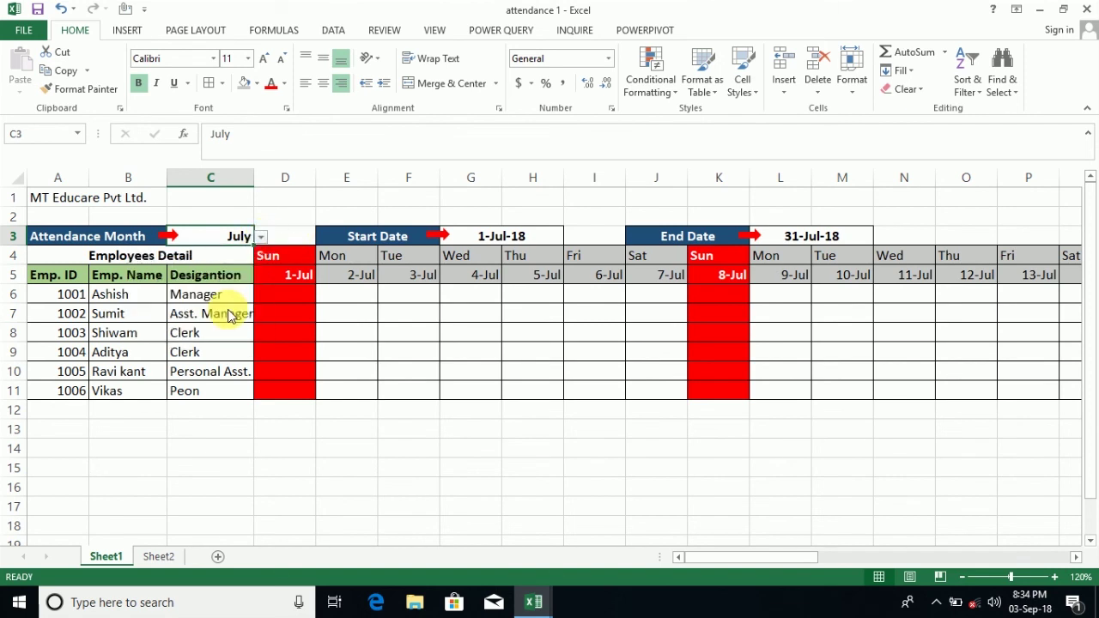
click(243, 236)
click(262, 240)
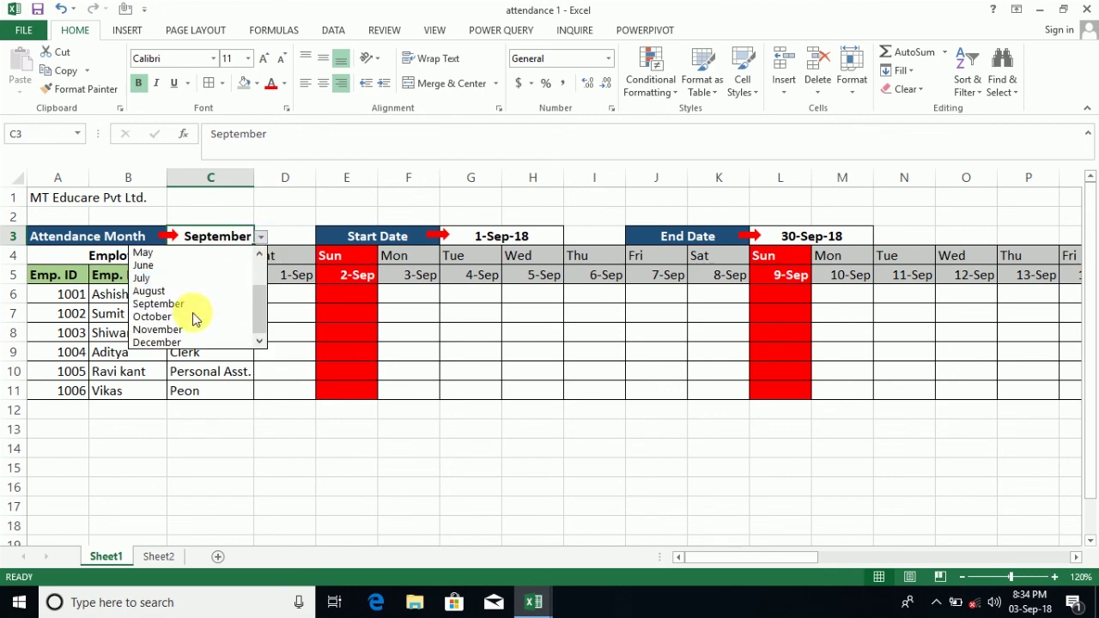
click(190, 319)
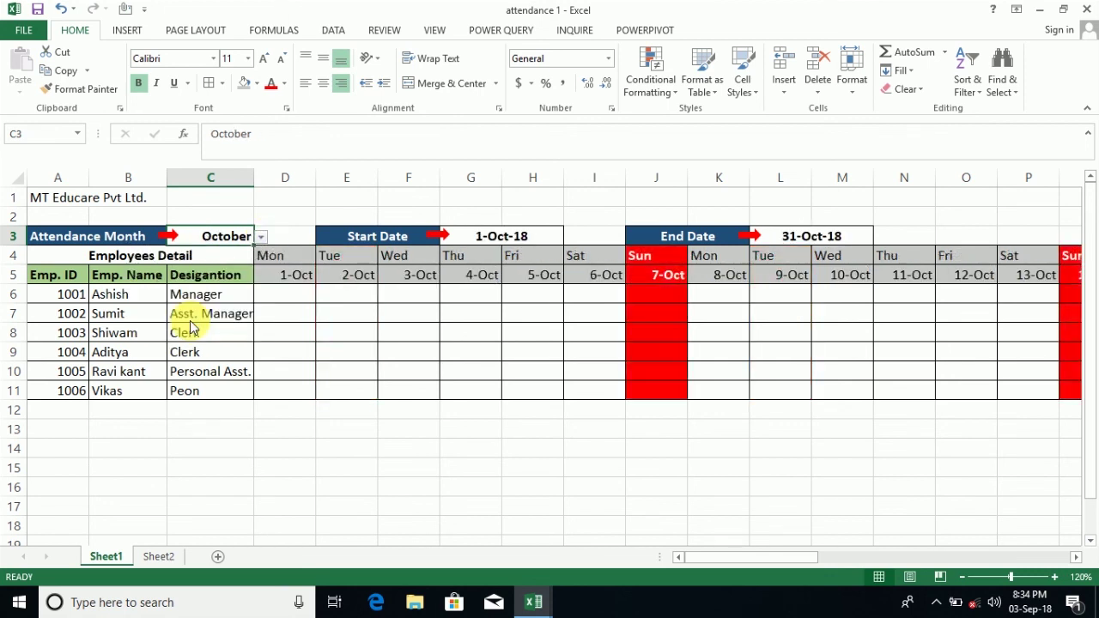